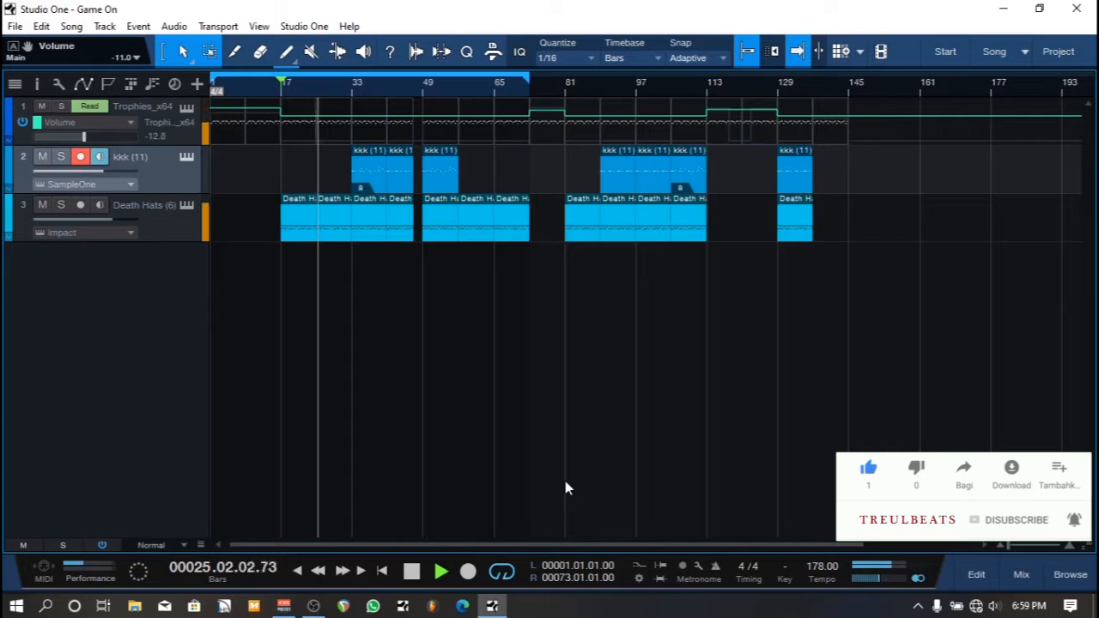
# Step: Stop the song playback, and inspect the Trophies_x64 part in the note editor while listening to it solo
pyautogui.press('space')
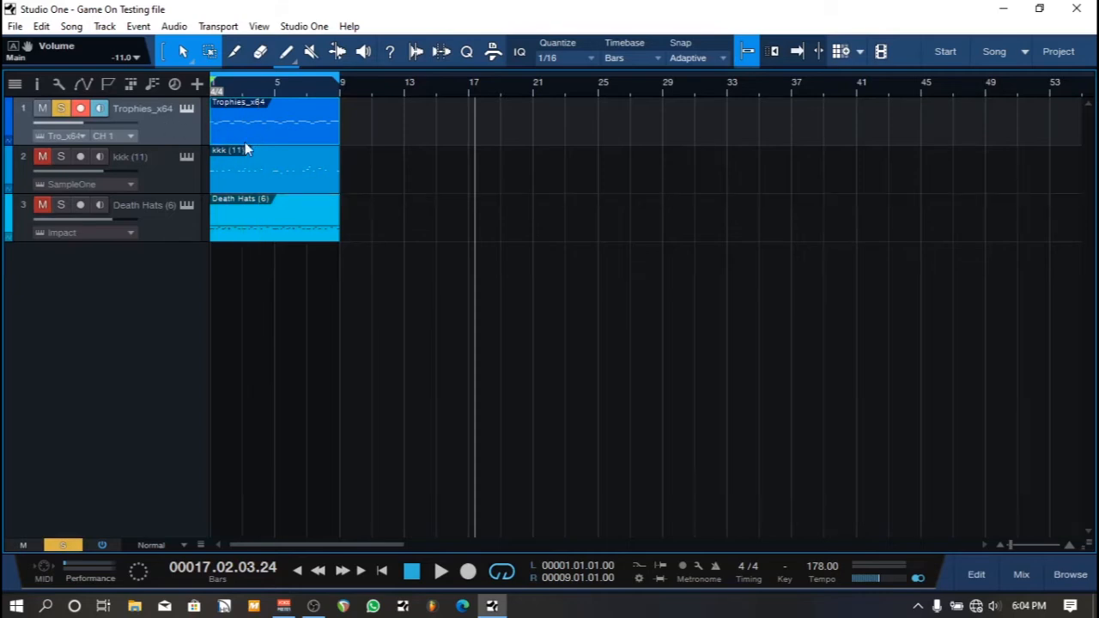
pyautogui.doubleClick(246, 140)
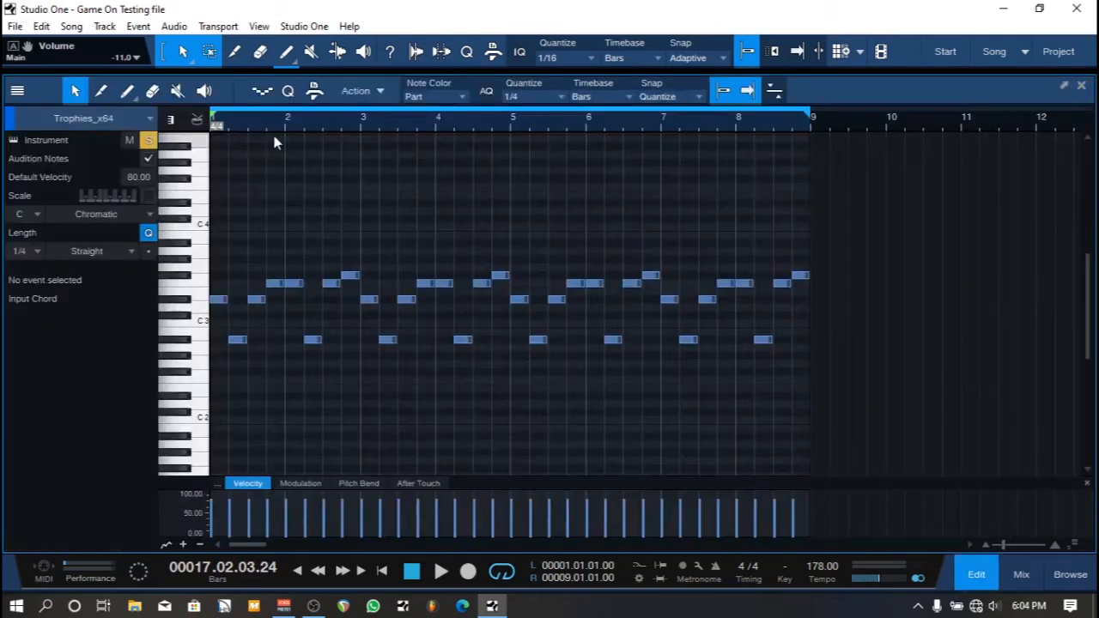
pyautogui.press('space')
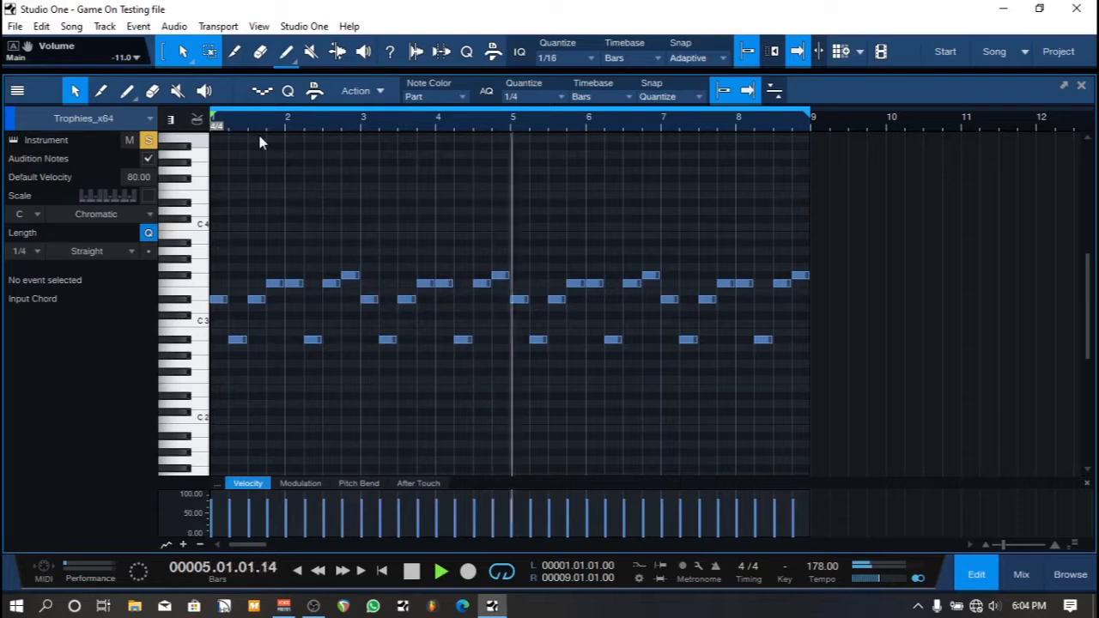
pyautogui.press('space')
pyautogui.click(976, 574)
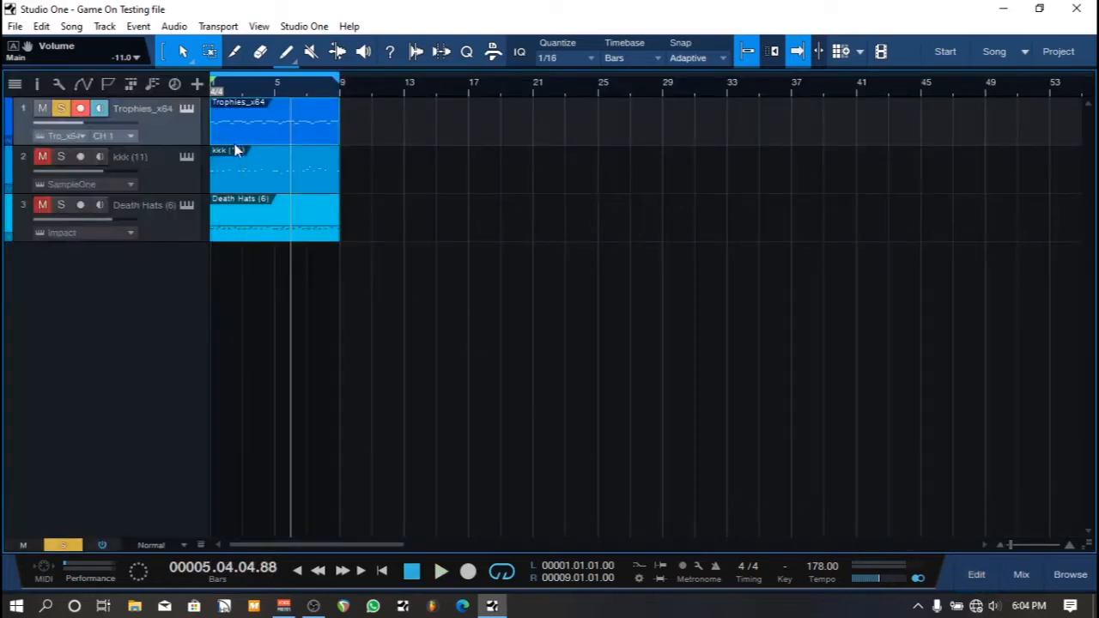
# Step: Solo the kkk (11) track in place of Trophies_x64, check its SampleOne instrument and listen to the part
pyautogui.click(61, 156)
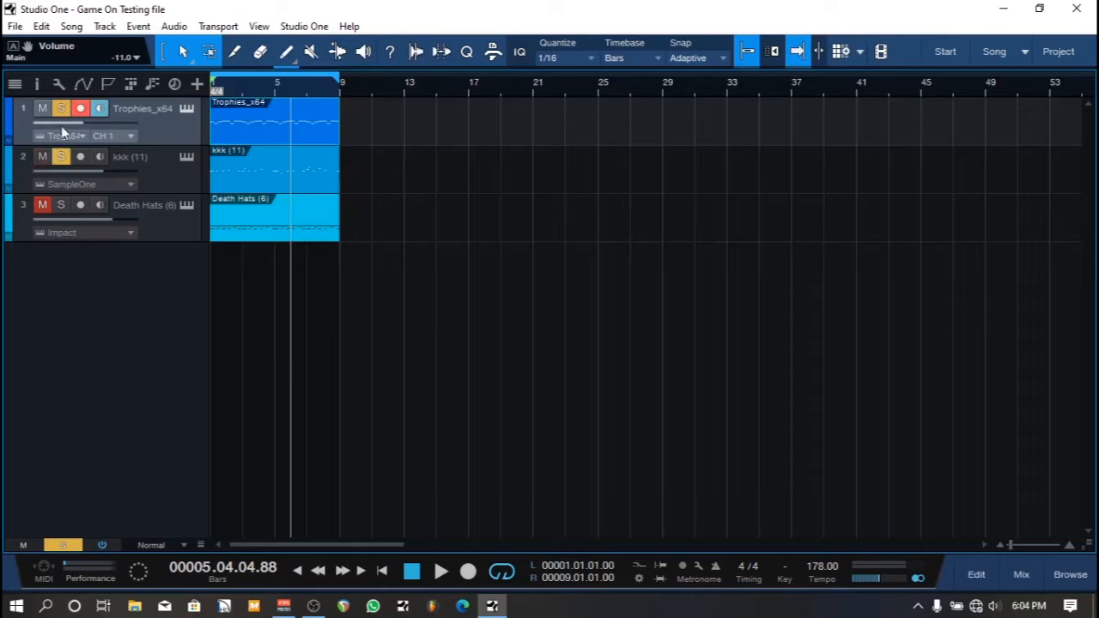
pyautogui.click(187, 158)
pyautogui.click(831, 8)
pyautogui.press('space')
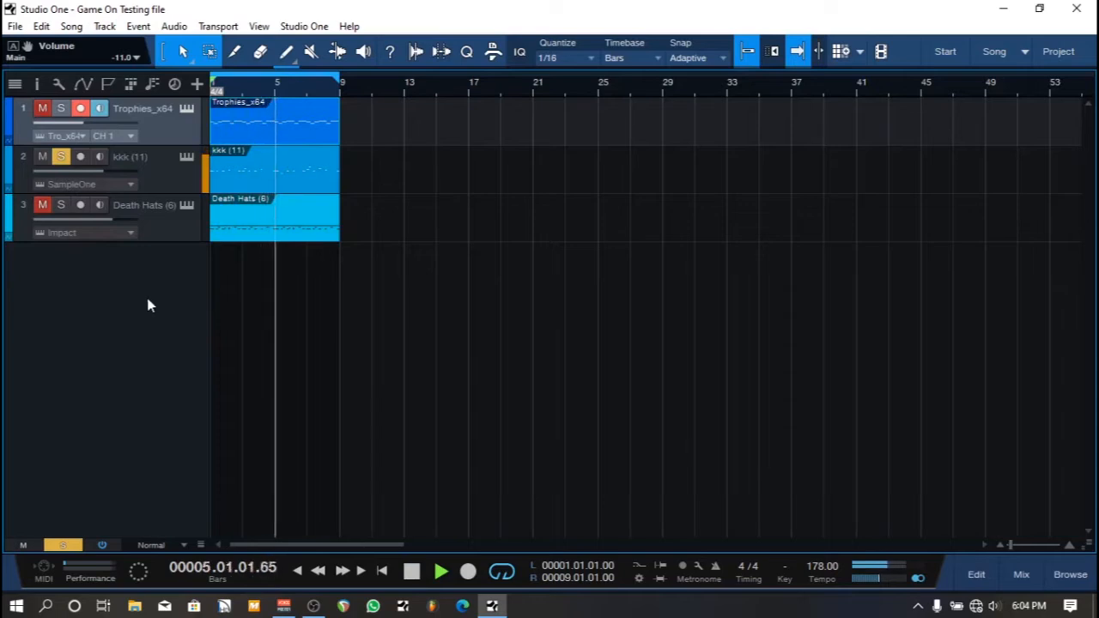
pyautogui.press('space')
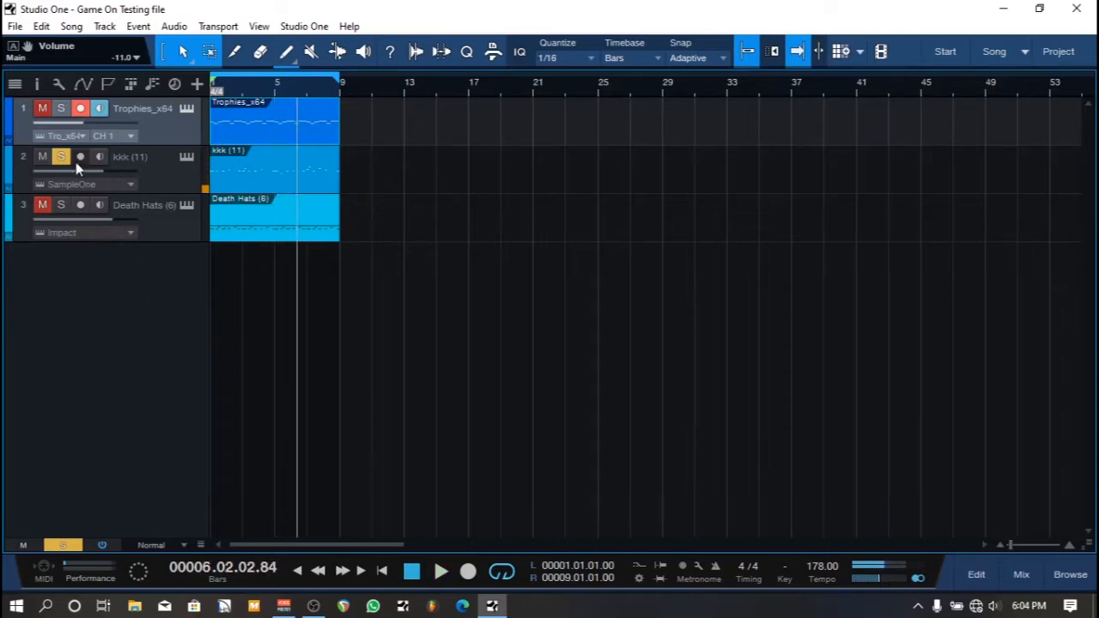
# Step: Audition the Clout Snare (1), ChopSnare (1), Death Hats (12) and Ehh pads in the Death Hats (6) track's Impact XT instrument
pyautogui.click(118, 220)
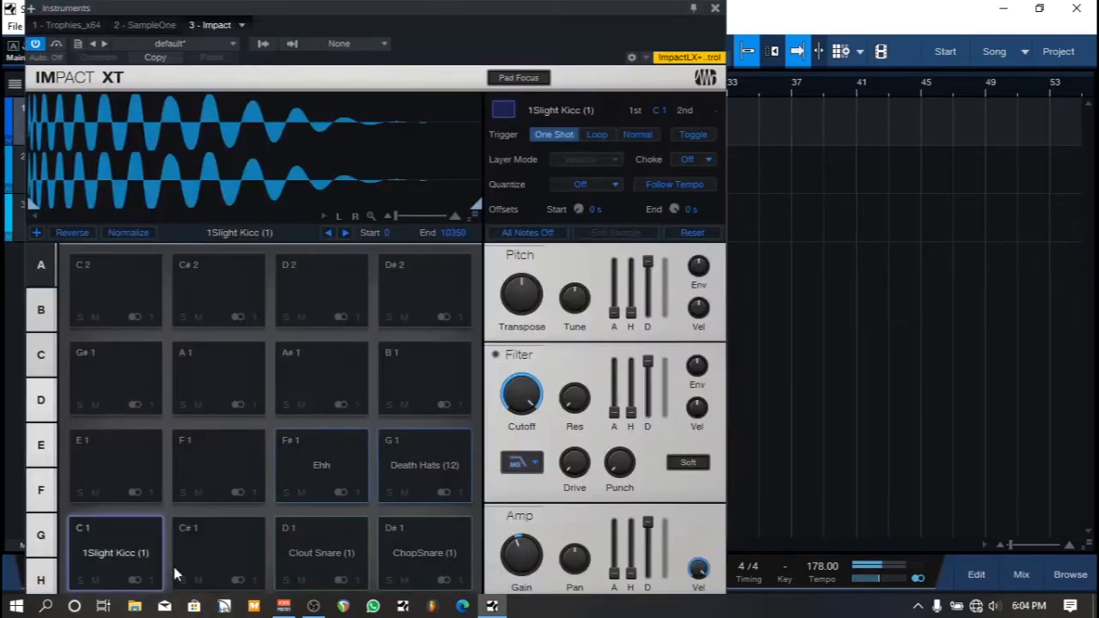
pyautogui.click(316, 554)
pyautogui.click(419, 562)
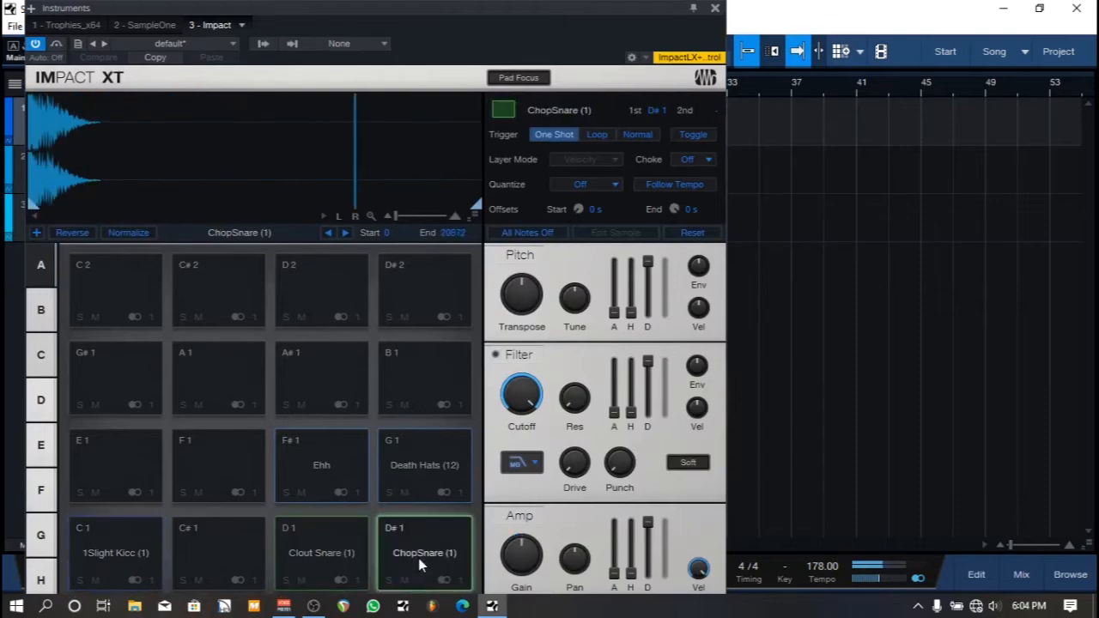
pyautogui.click(409, 465)
pyautogui.click(314, 463)
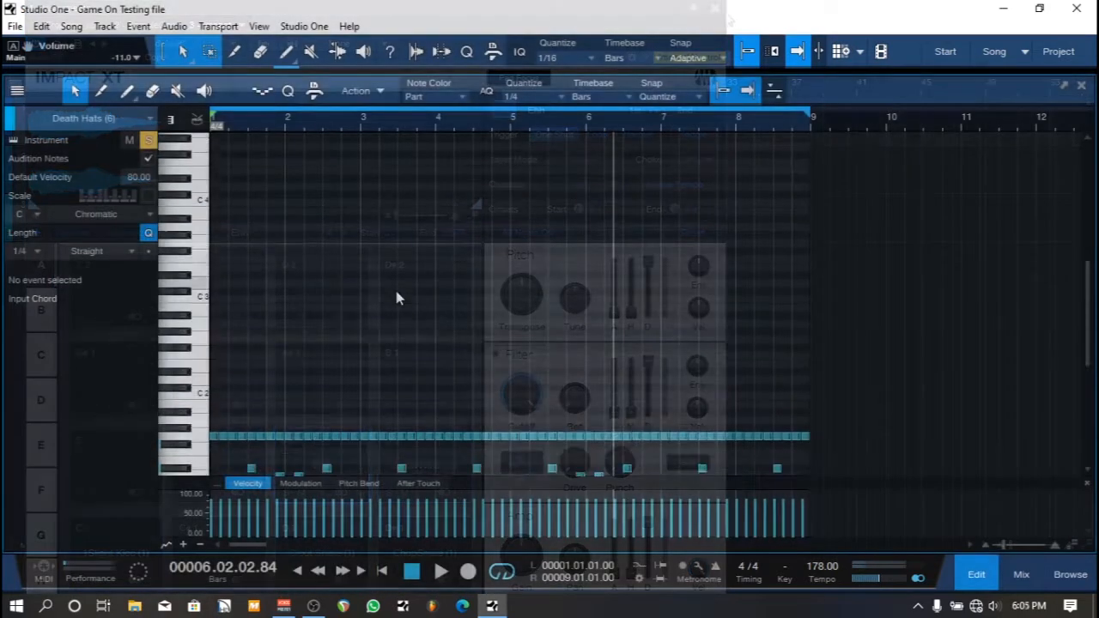
# Step: Examine the drum pattern of the Death Hats (6) part in the note editor and return to the arrangement
pyautogui.scroll(-3, 398, 286)
pyautogui.scroll(-3, 398, 289)
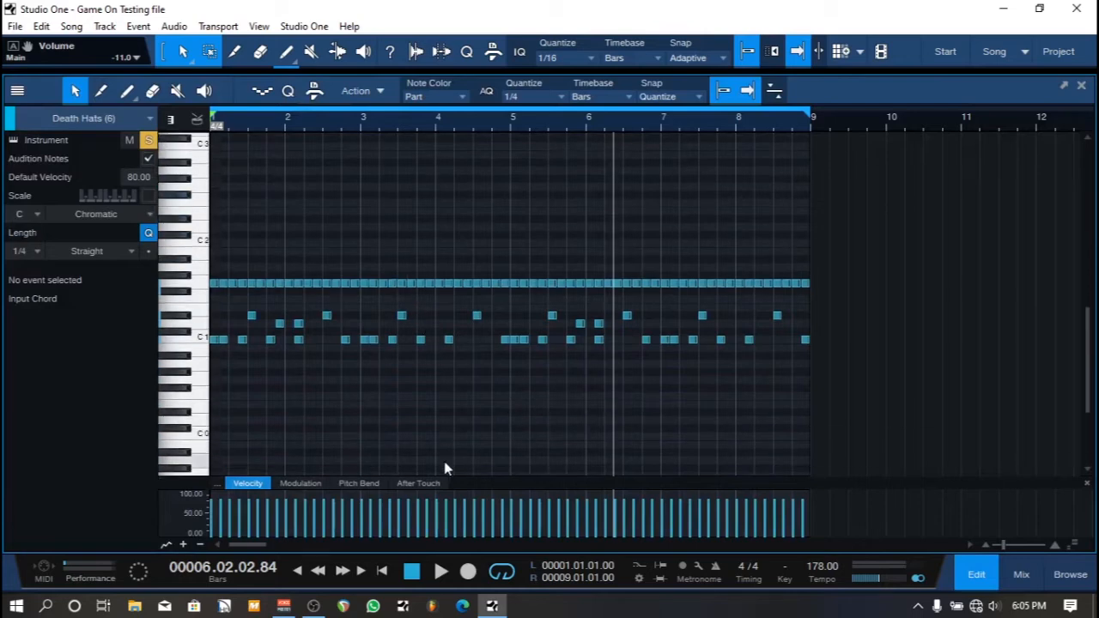
pyautogui.press('F2')
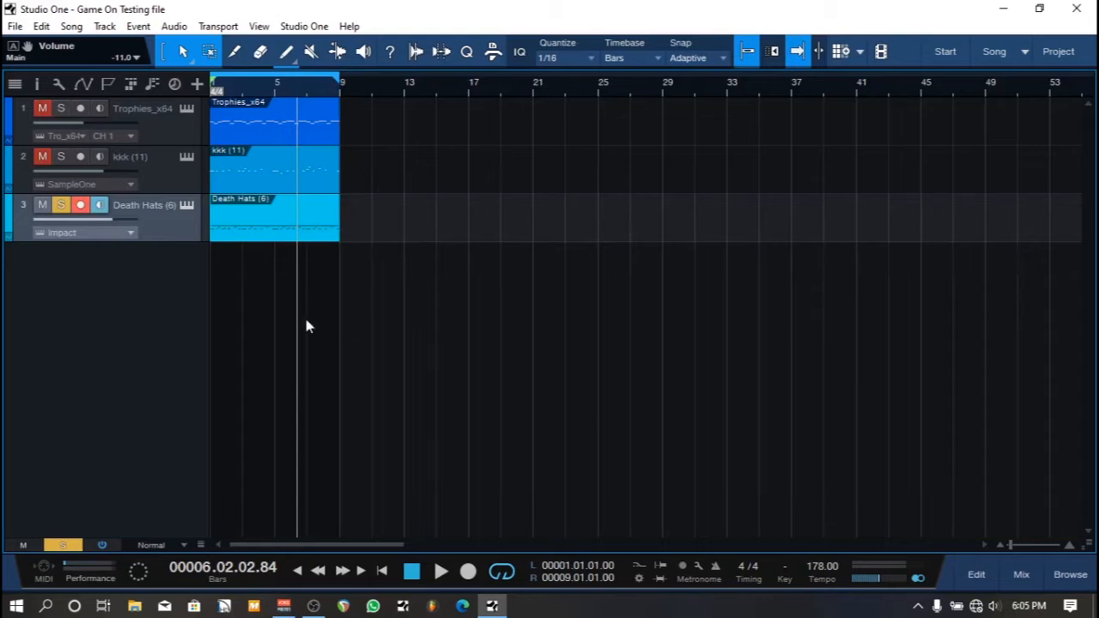
# Step: Reopen Impact XT, audition all five loaded pads from 1Slight Kicc (1) to Ehh, and close the instrument
pyautogui.click(186, 206)
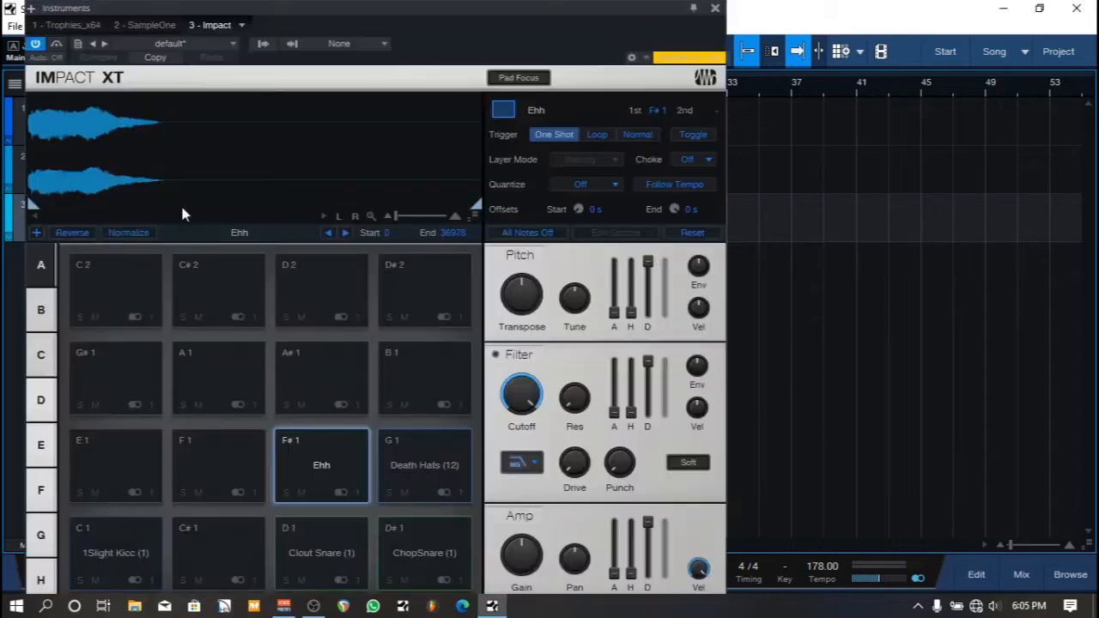
pyautogui.click(129, 552)
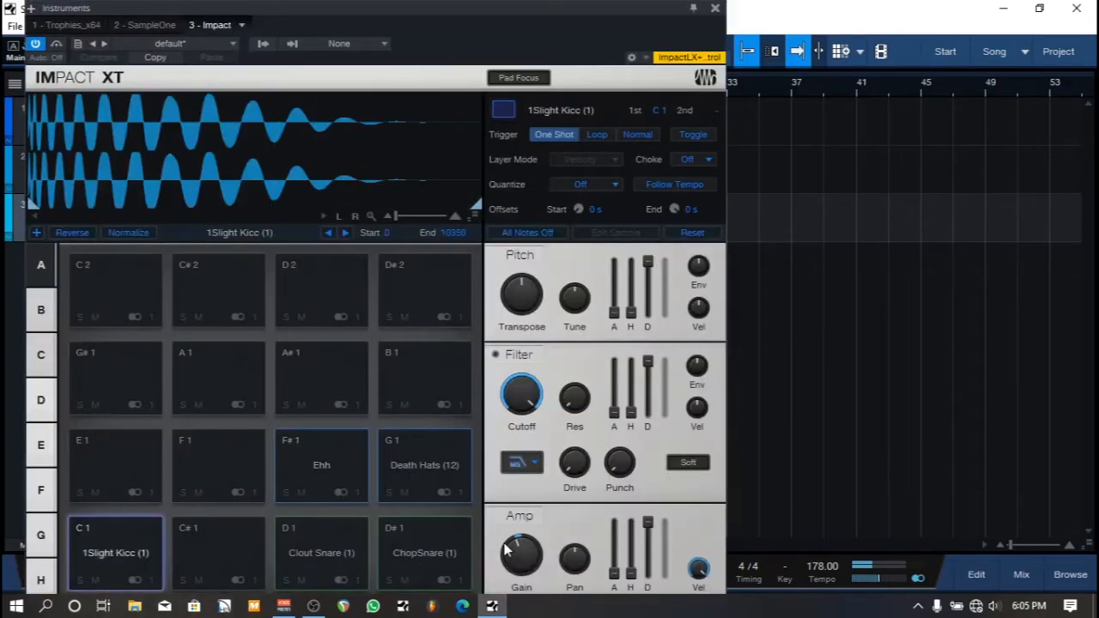
pyautogui.click(332, 560)
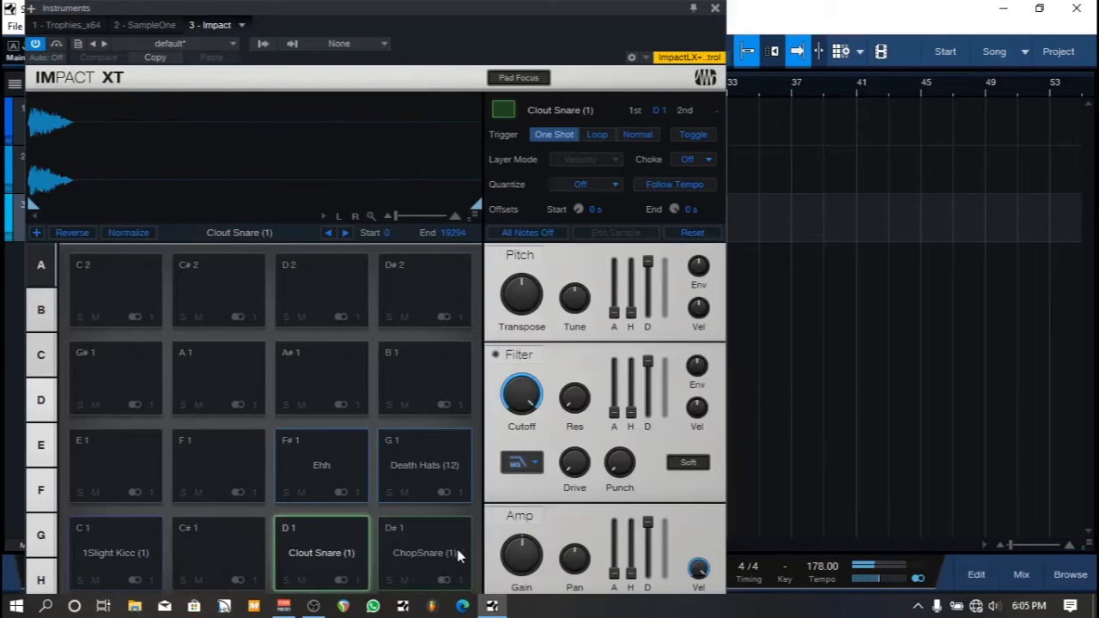
pyautogui.click(424, 556)
pyautogui.click(438, 469)
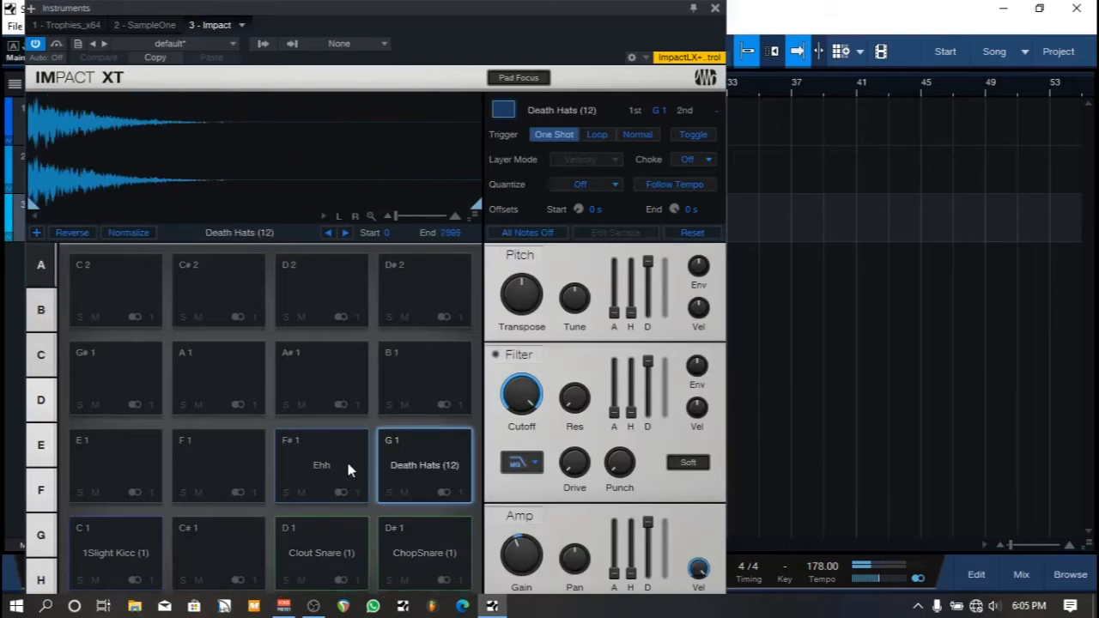
pyautogui.click(346, 464)
pyautogui.click(715, 8)
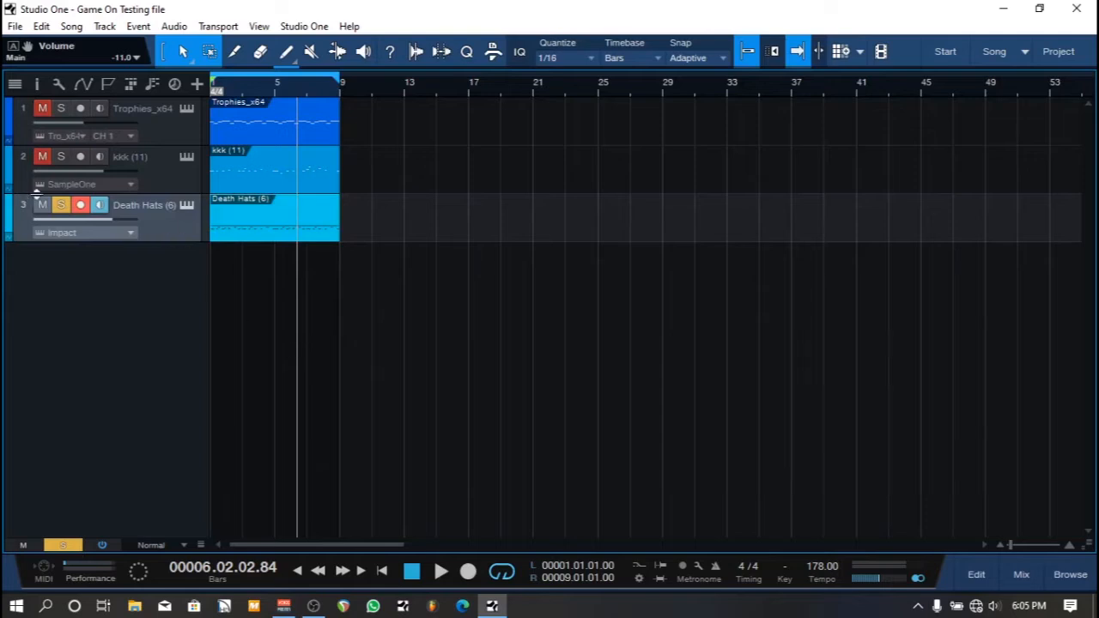
# Step: Move the solo from Death Hats (6) to Trophies_x64 and play the melody from the start of the song
pyautogui.click(62, 205)
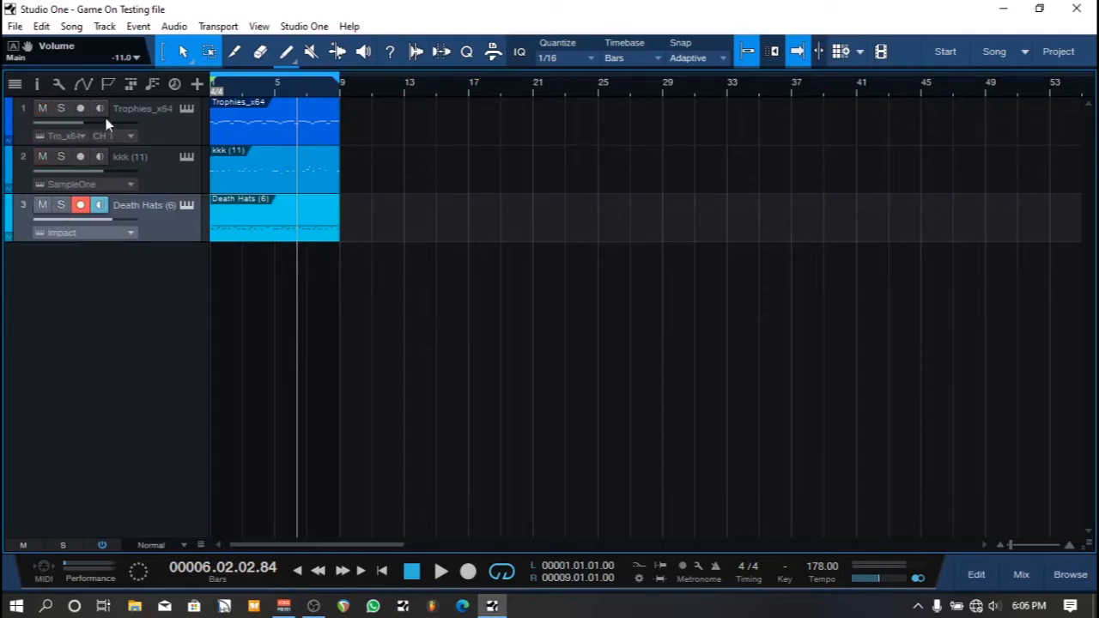
pyautogui.click(62, 109)
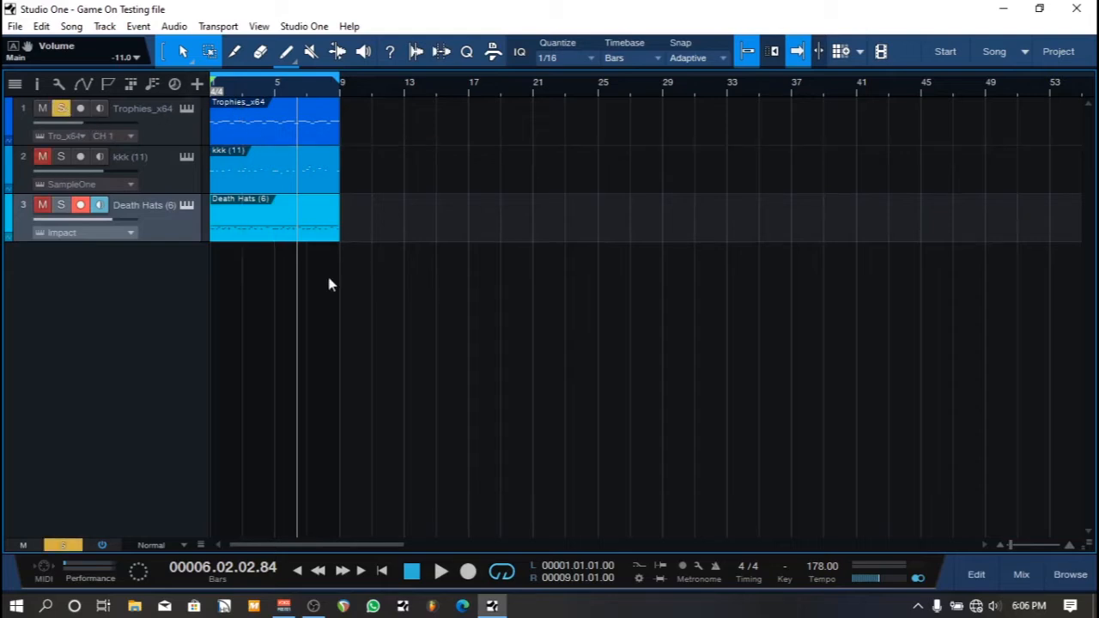
pyautogui.click(411, 571)
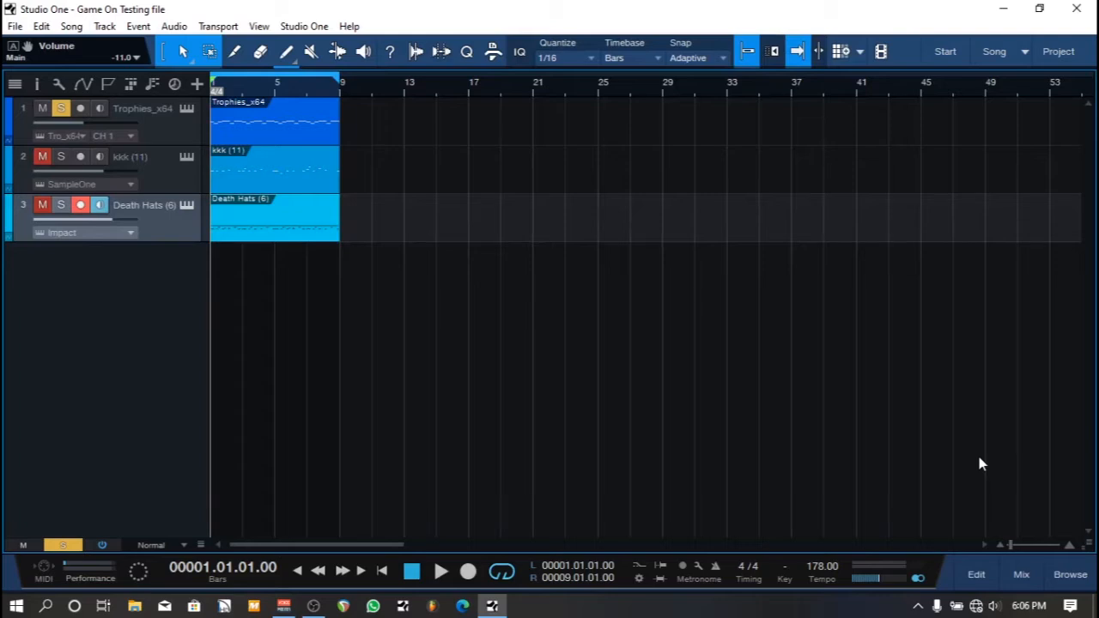
pyautogui.press('space')
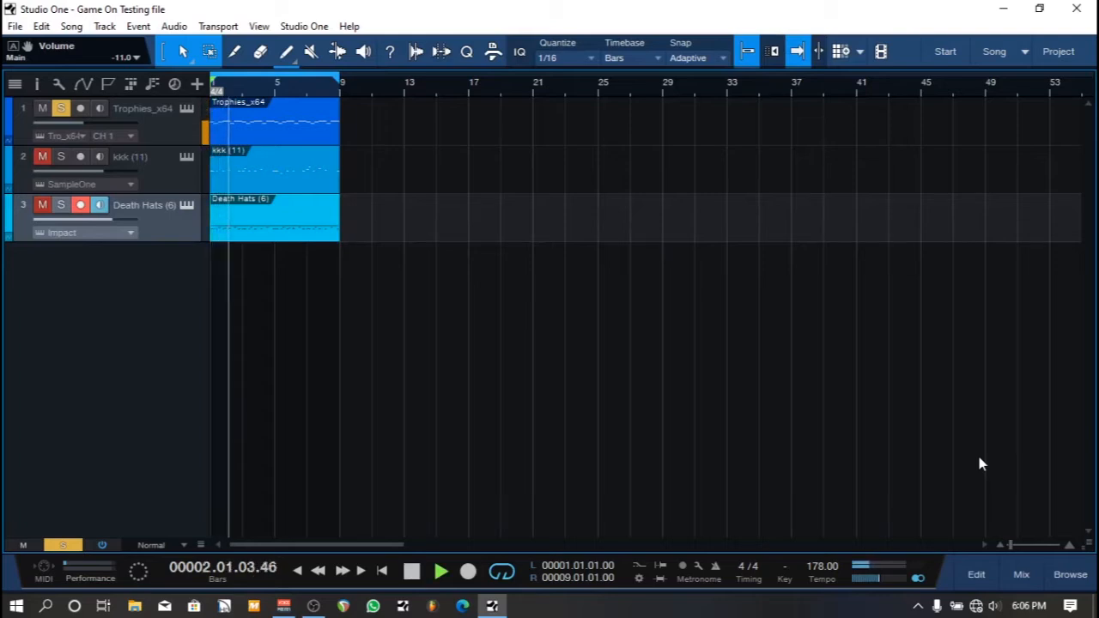
pyautogui.press('space')
pyautogui.press('space')
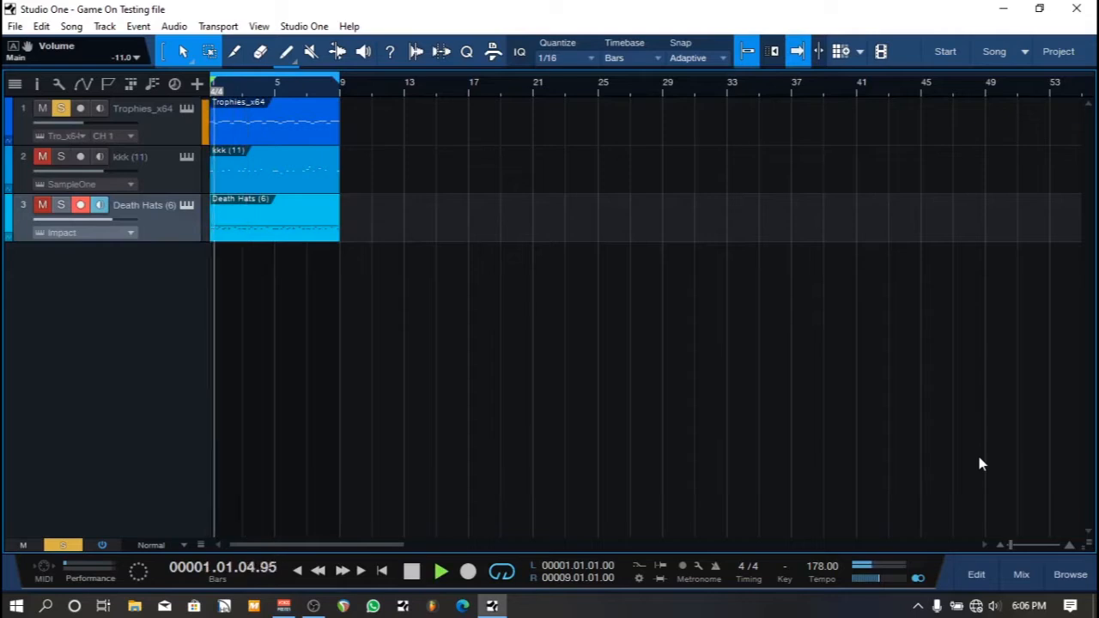
pyautogui.press('space')
# Step: In the mixer, add an RC-20 Retro Color effect channel fed by a send from the Trophies_x64 channel
pyautogui.click(1020, 574)
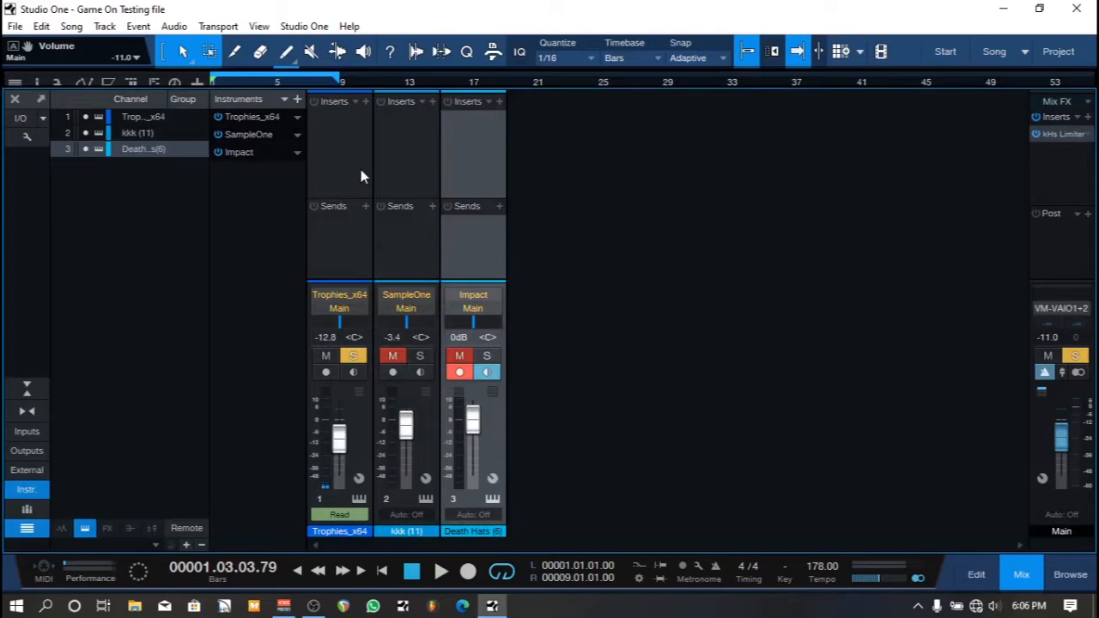
pyautogui.click(365, 212)
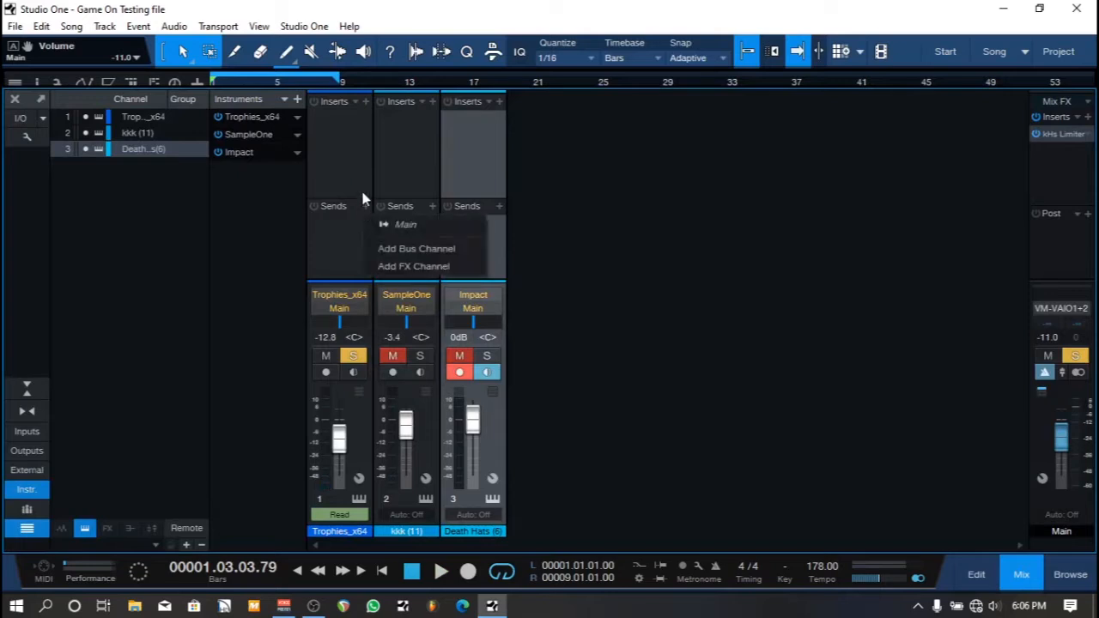
pyautogui.click(353, 171)
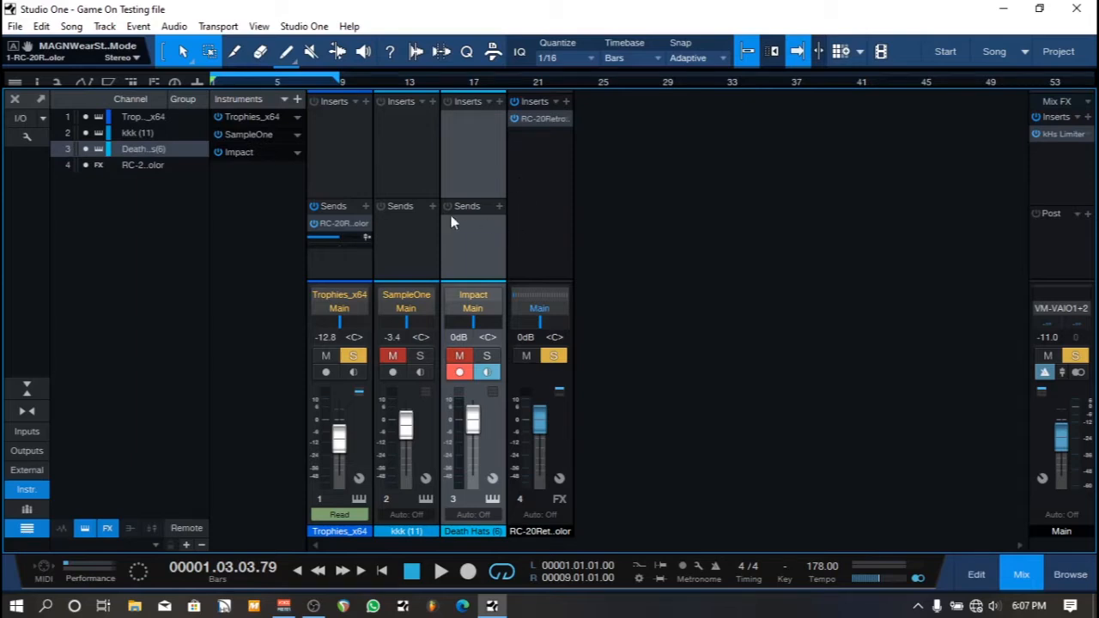
# Step: Lower the Trophies_x64 send level to RC-20 Retro Color to -∞ and listen to the melody without the effect
pyautogui.moveTo(331, 236); pyautogui.dragTo(292, 252)
pyautogui.press('space')
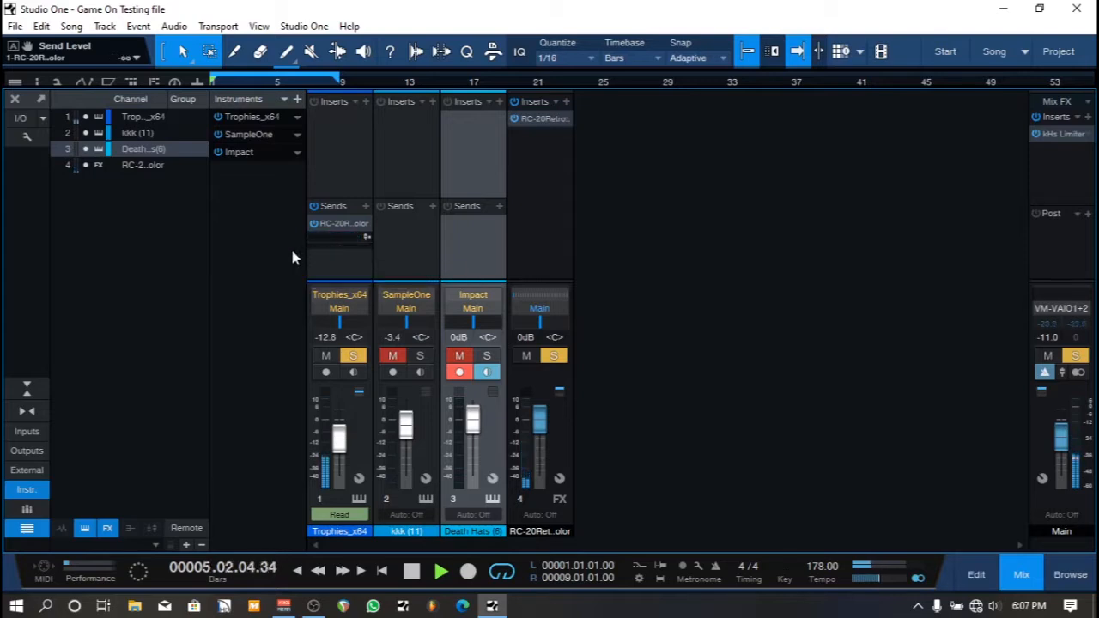
pyautogui.press('space')
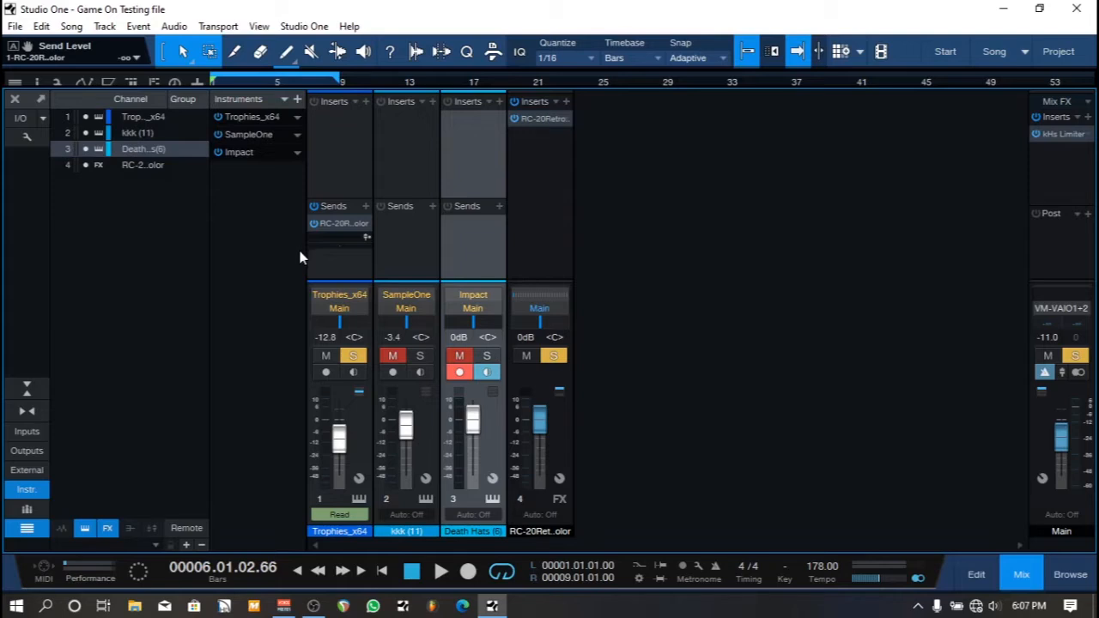
pyautogui.press('space')
pyautogui.moveTo(314, 241)
pyautogui.mouseDown()
pyautogui.moveTo(370, 248)
pyautogui.moveTo(305, 245)
pyautogui.mouseUp()
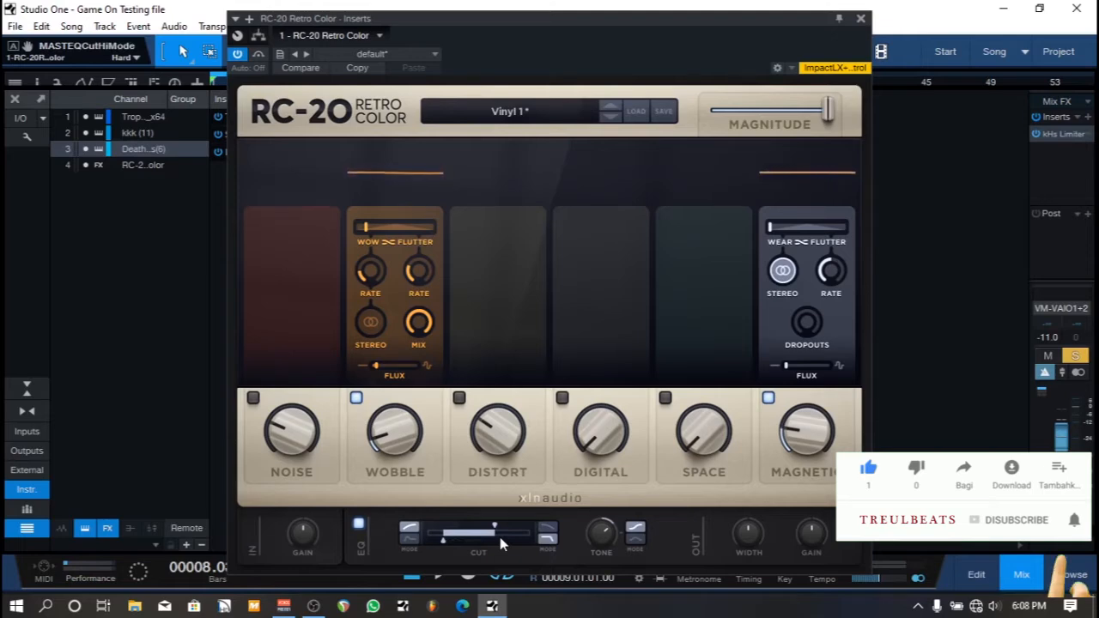
# Step: In RC-20 Retro Color, turn off Magnetic, enable Space and set the Space amount to 40 %
pyautogui.click(770, 400)
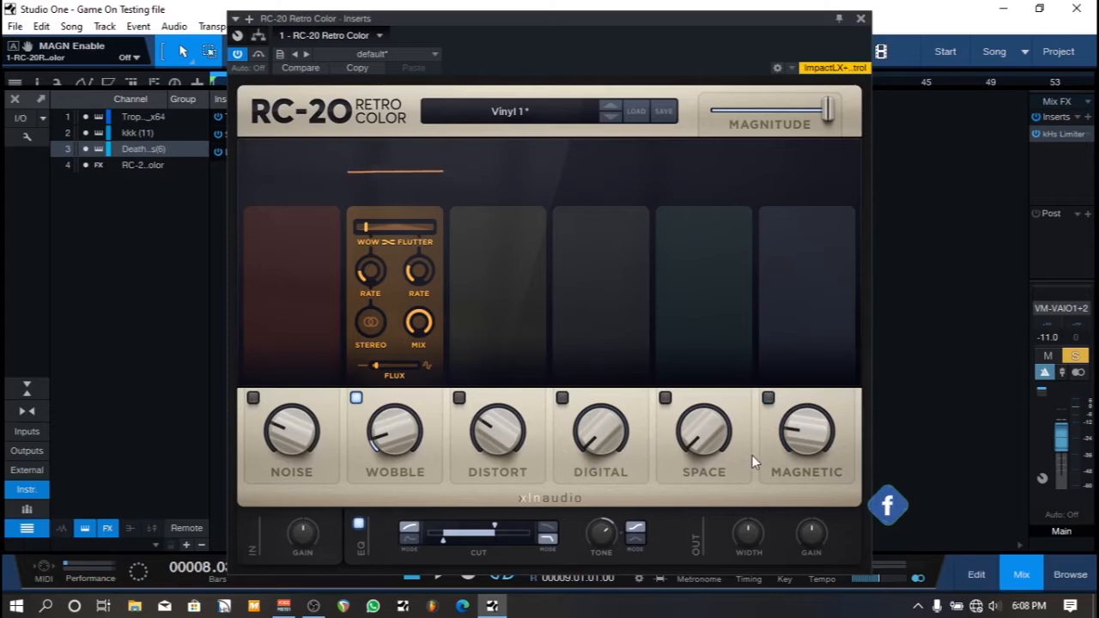
pyautogui.click(665, 397)
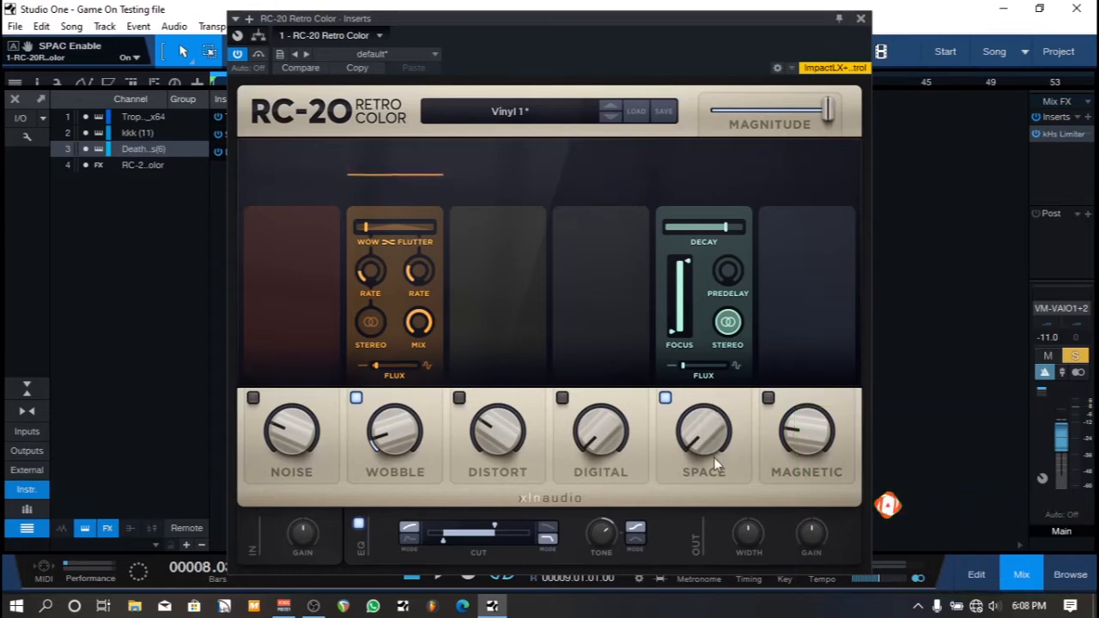
pyautogui.moveTo(707, 448); pyautogui.dragTo(691, 373)
pyautogui.scroll(5, 698, 415)
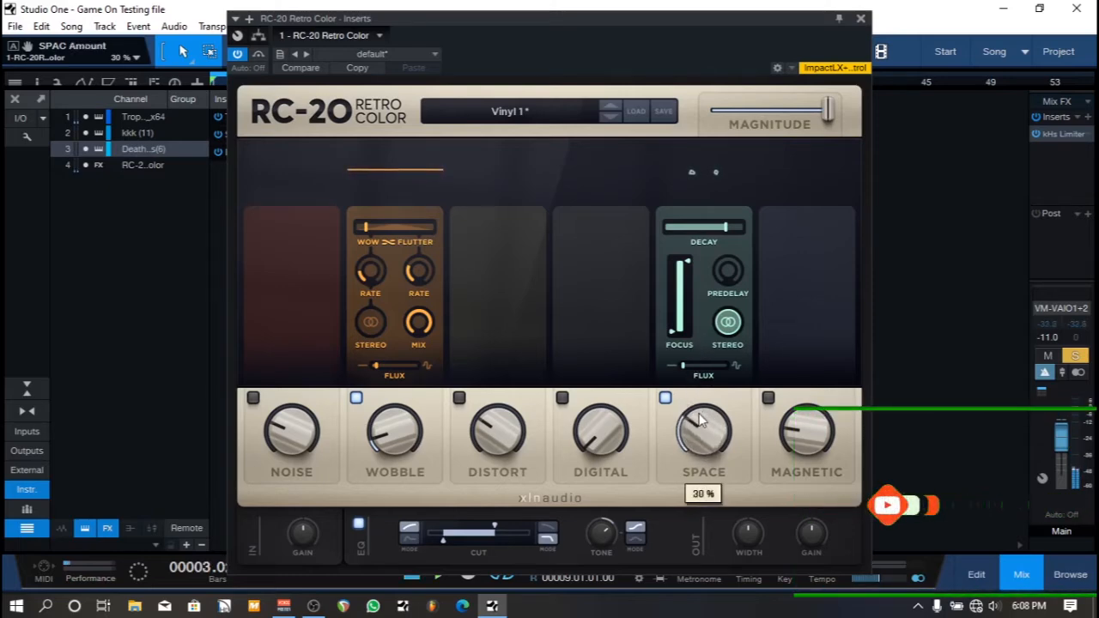
pyautogui.moveTo(698, 414); pyautogui.dragTo(694, 381)
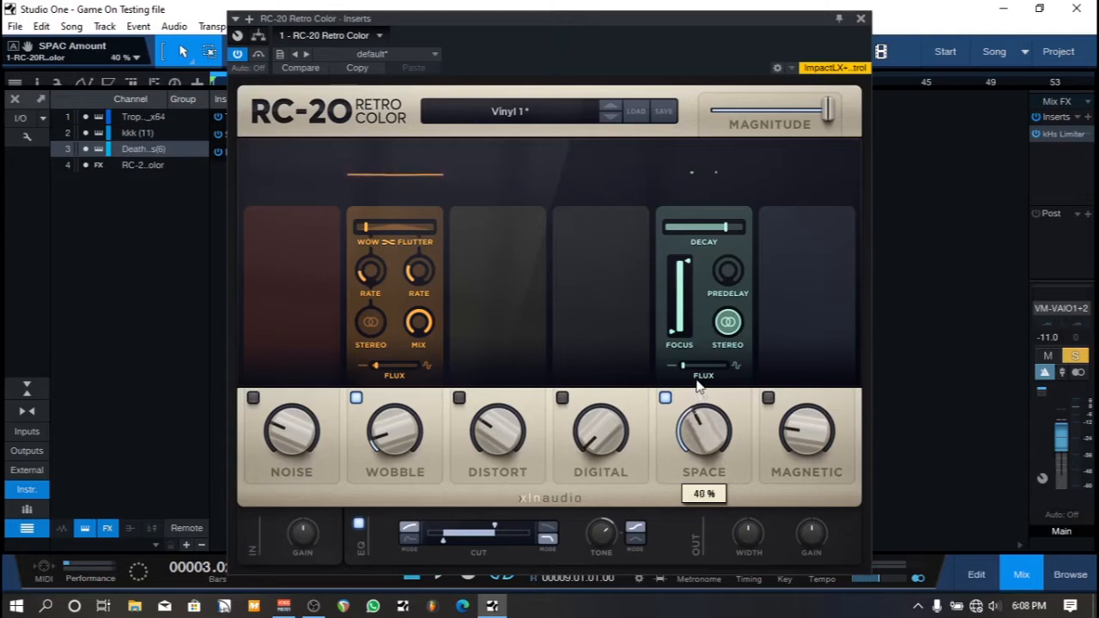
pyautogui.click(860, 18)
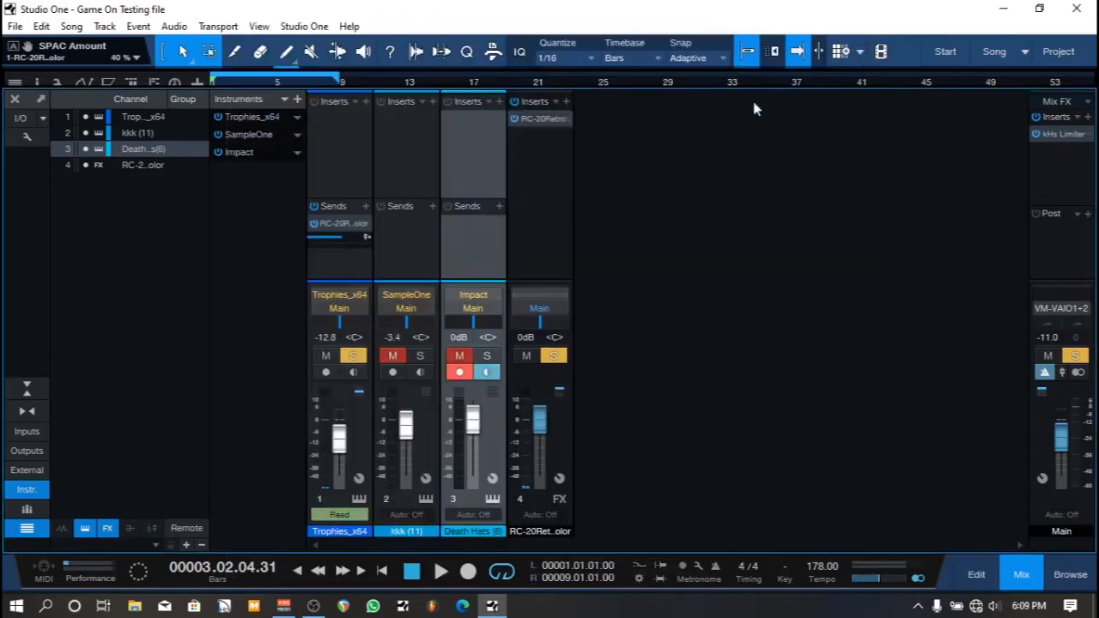
# Step: Raise the Trophies_x64 send level to RC-20 Retro Color to +10.0 while the melody plays
pyautogui.press('space')
pyautogui.moveTo(340, 242); pyautogui.dragTo(369, 248)
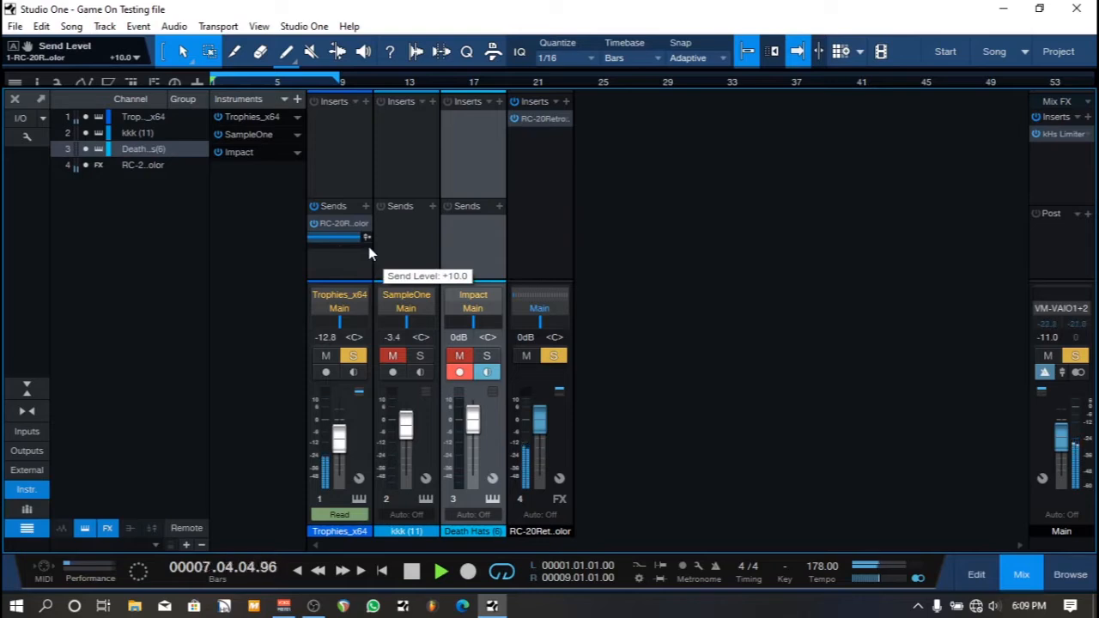
pyautogui.moveTo(368, 247); pyautogui.dragTo(368, 246)
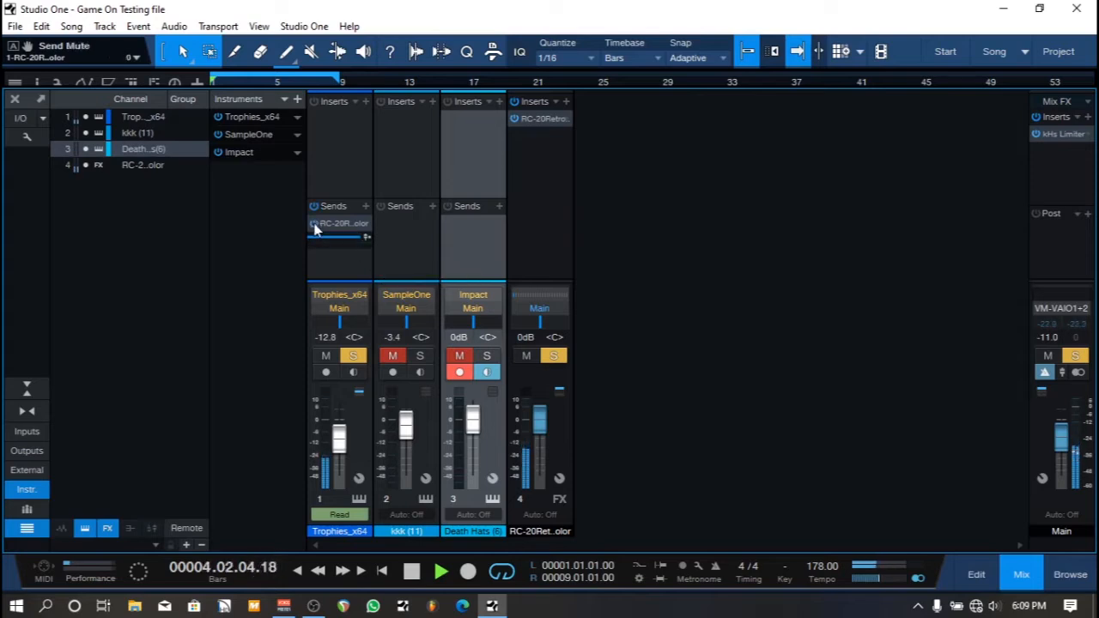
# Step: Stop playback and insert the iZotope Vinyl plug-in on the RC-20 Retro Color effect channel
pyautogui.press('space')
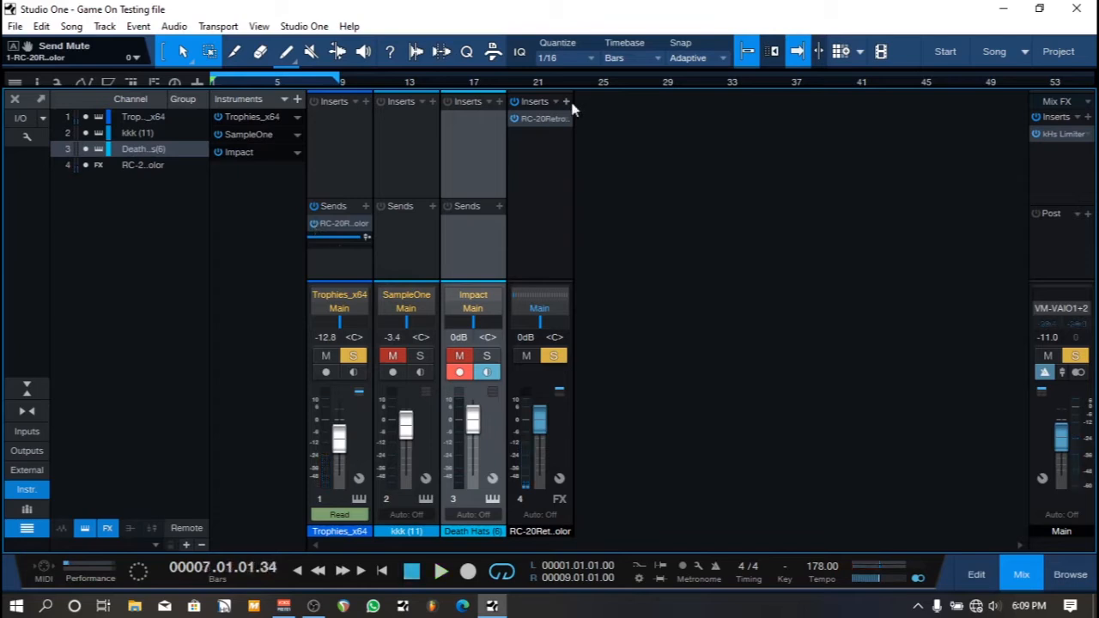
pyautogui.click(566, 102)
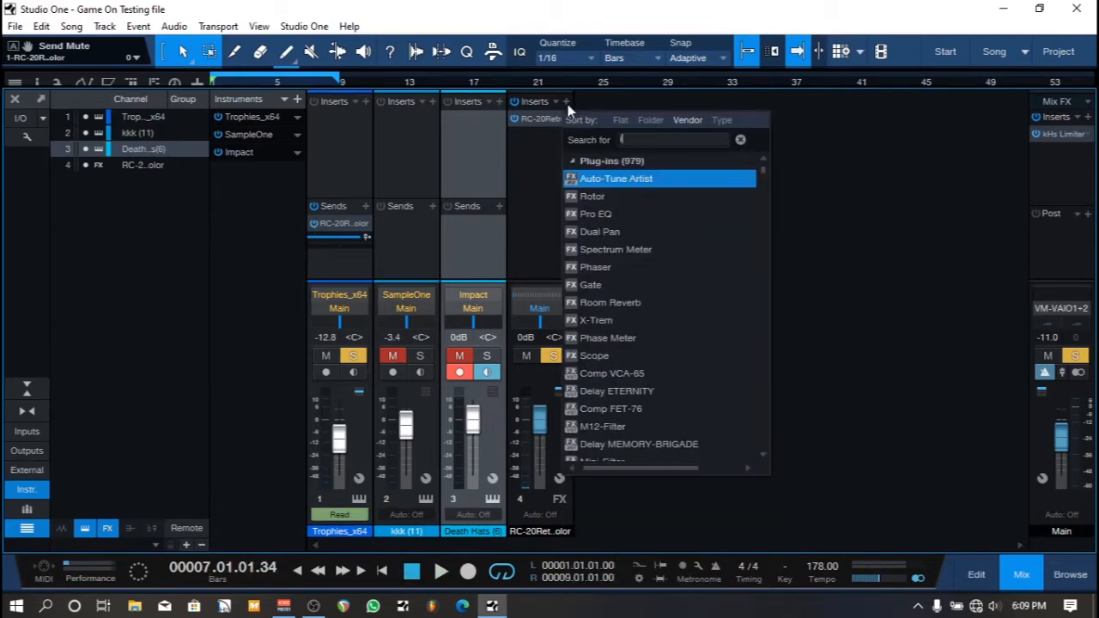
pyautogui.write('vin')
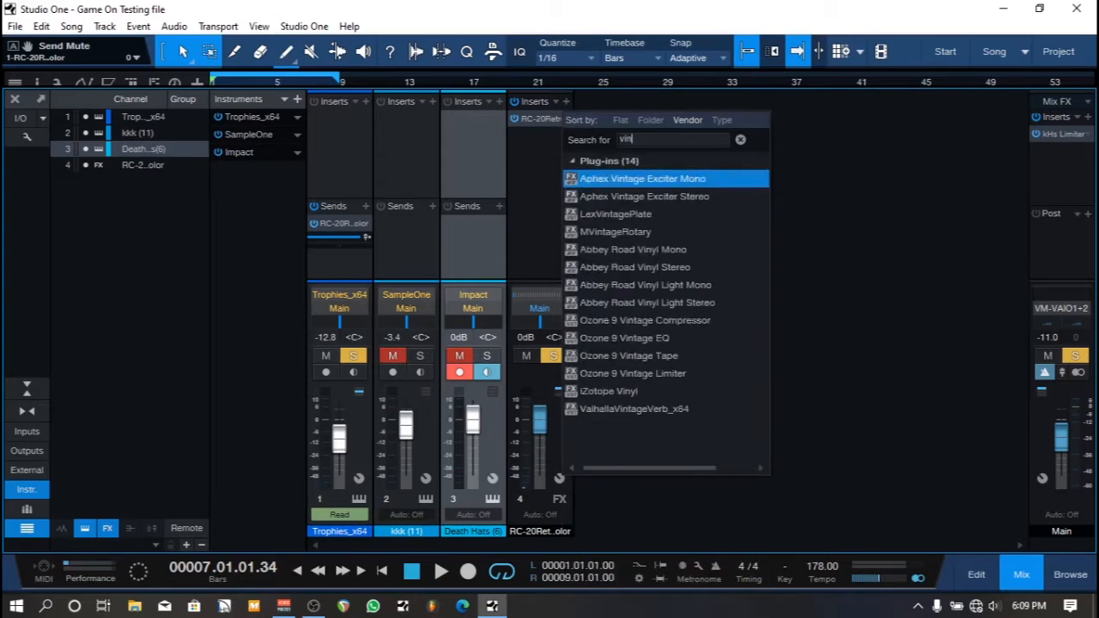
pyautogui.click(639, 391)
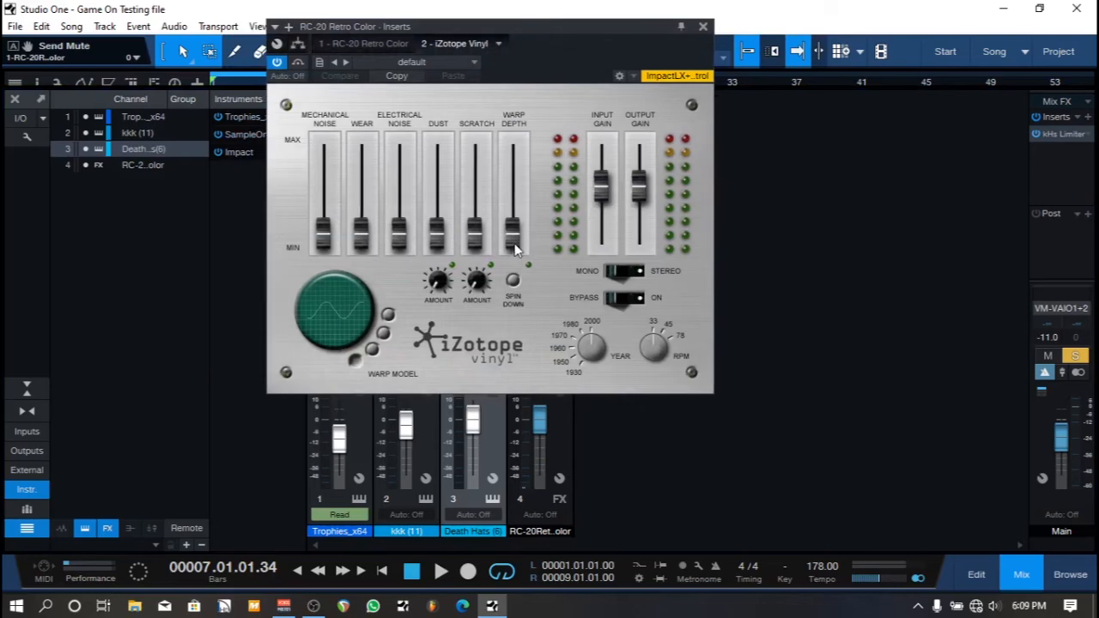
# Step: In iZotope Vinyl, set Warp Depth to about 24.49 % and Year to 1970, then compare the melody with the plug-in bypassed
pyautogui.moveTo(518, 250); pyautogui.dragTo(516, 222)
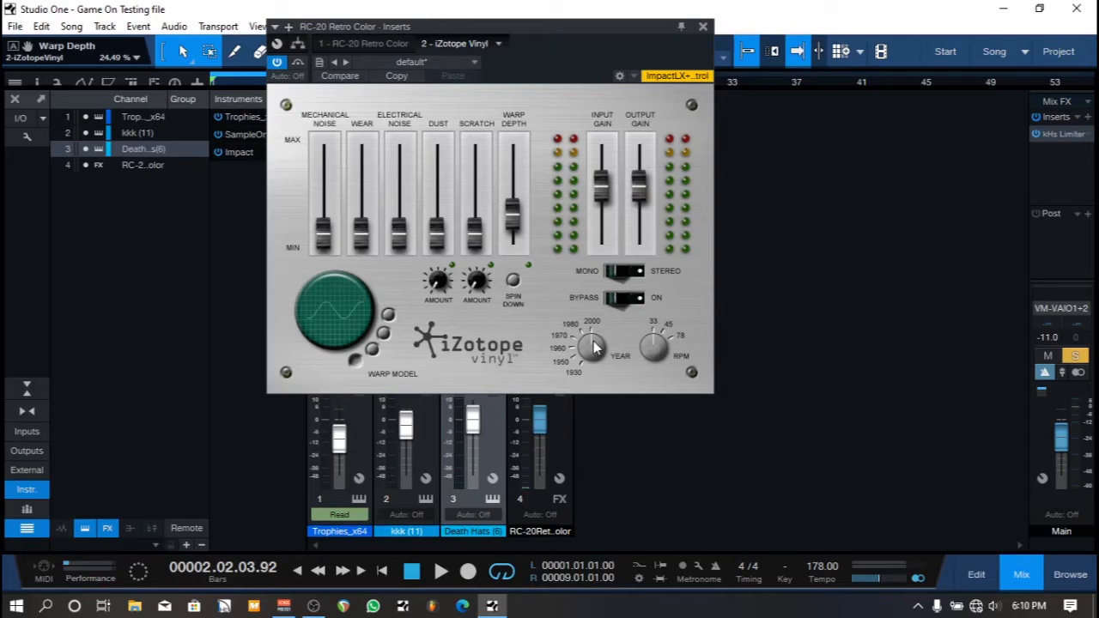
pyautogui.press('space')
pyautogui.moveTo(595, 347)
pyautogui.mouseDown()
pyautogui.moveTo(605, 375)
pyautogui.moveTo(590, 323)
pyautogui.moveTo(589, 364)
pyautogui.mouseUp()
pyautogui.press('space')
pyautogui.press('space')
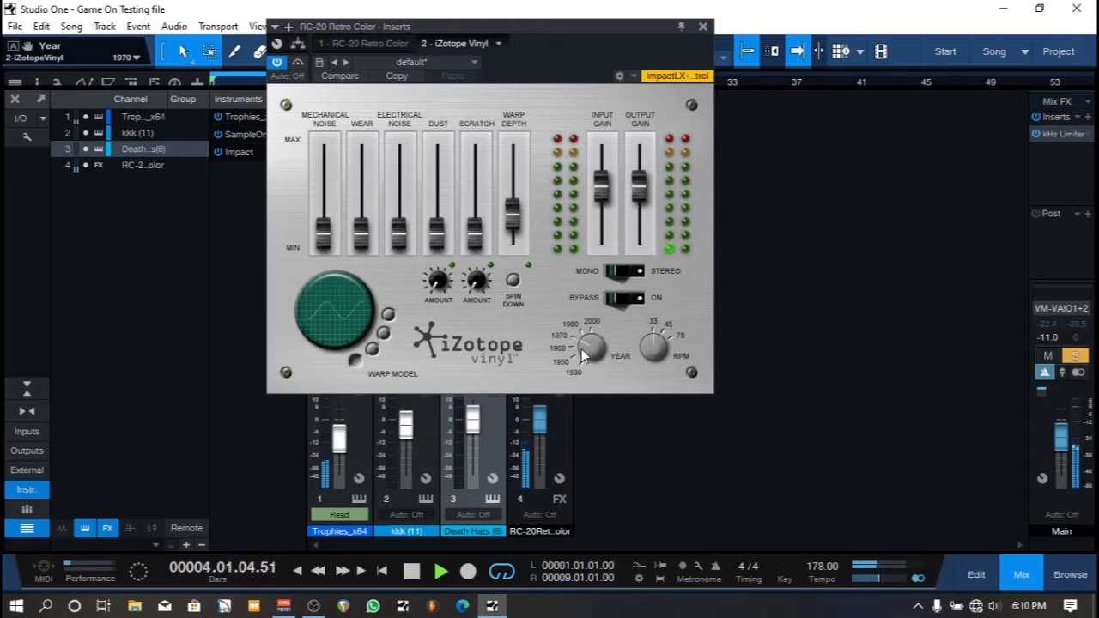
pyautogui.click(276, 62)
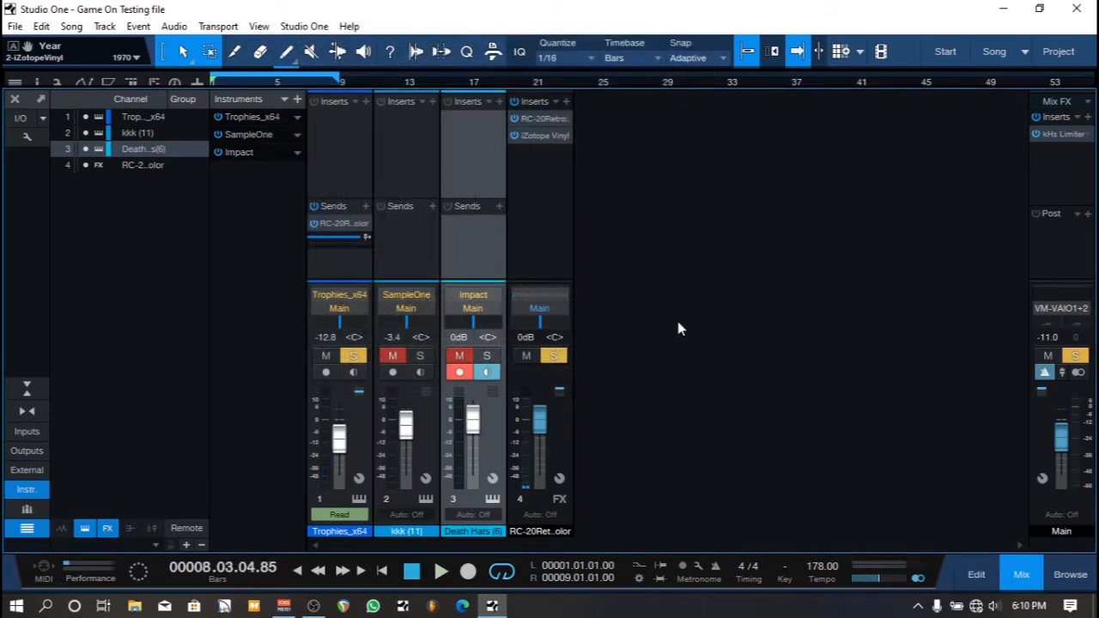
# Step: Turn off solo on the RC-20 Retro Color effect channel and the Trophies_x64 channel
pyautogui.click(403, 261)
pyautogui.click(462, 254)
pyautogui.click(409, 259)
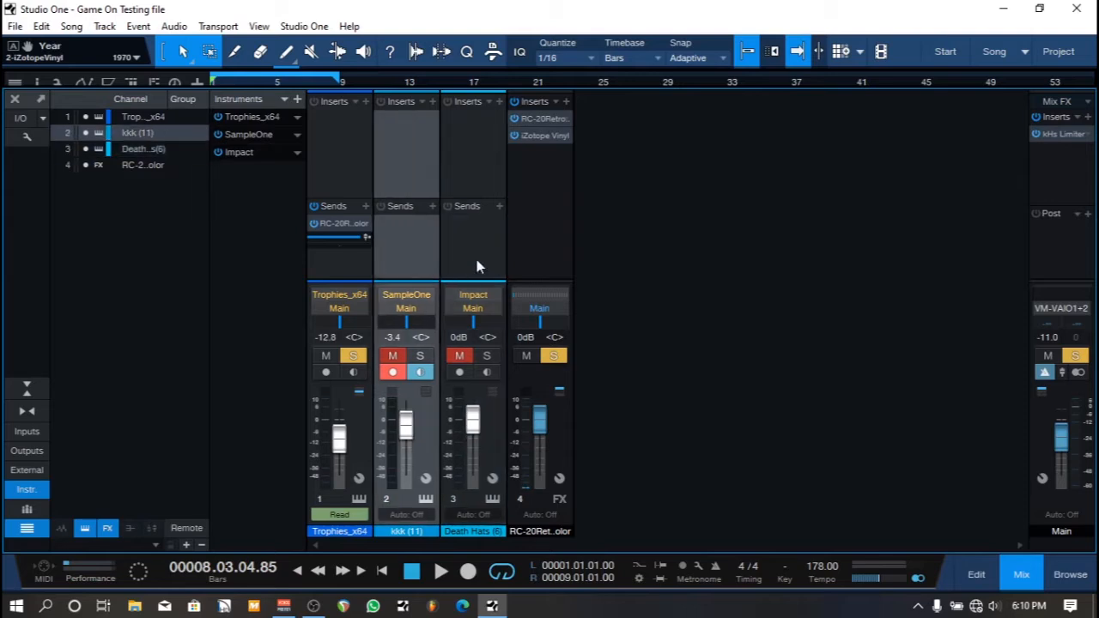
pyautogui.click(553, 356)
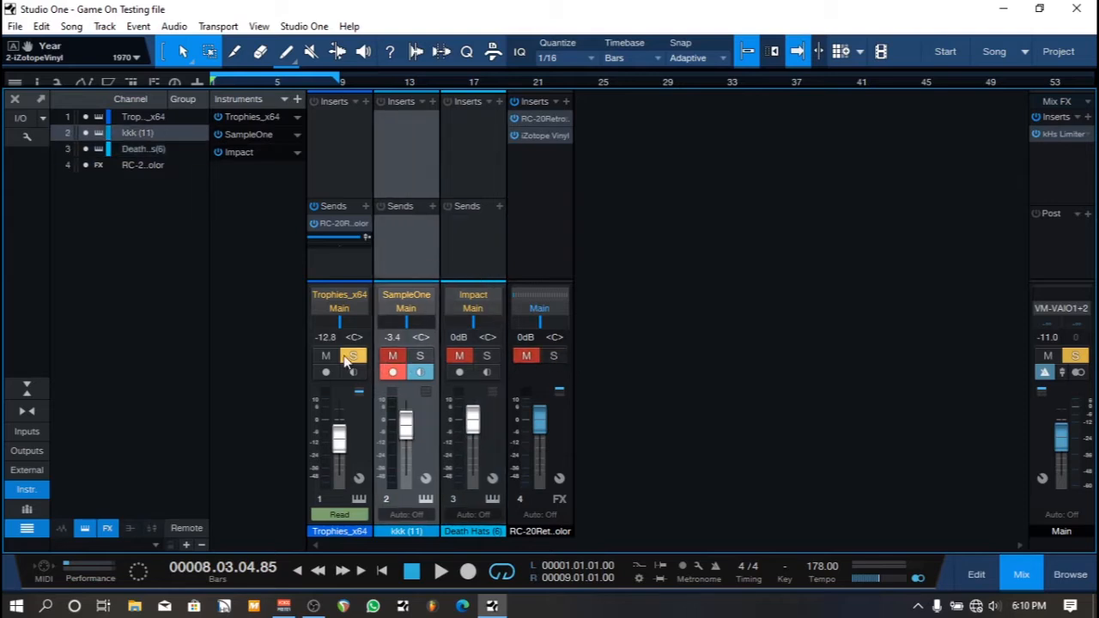
pyautogui.click(355, 357)
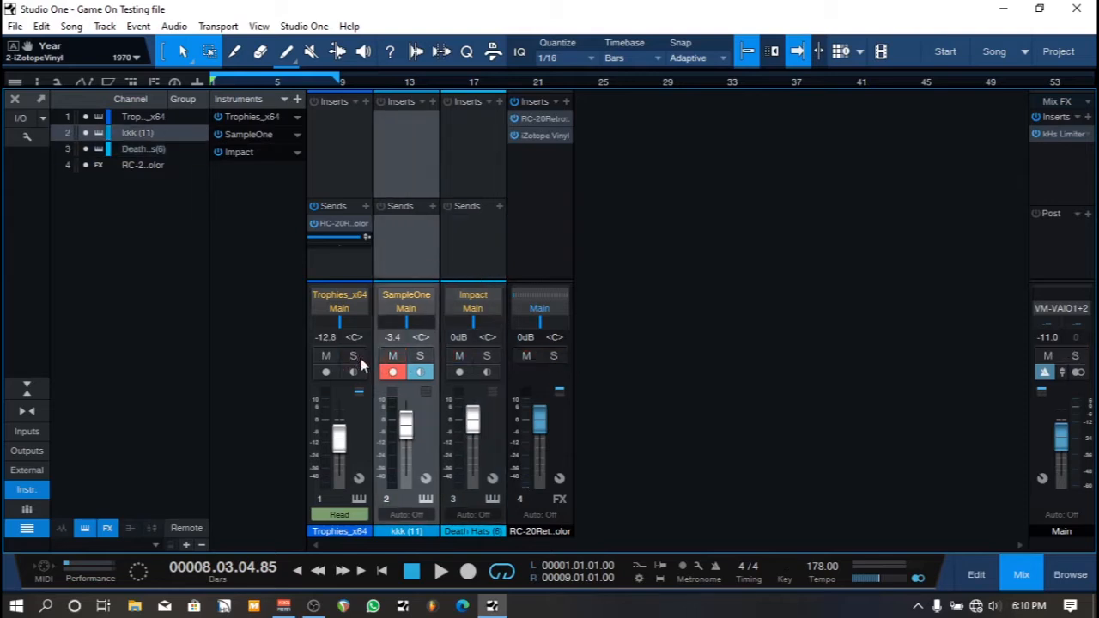
# Step: Route the kkk (11) and Death Hats (6) channels to a new bus named Drums
pyautogui.click(464, 248)
pyautogui.click(419, 249)
pyautogui.click(453, 248)
pyautogui.rightClick(426, 250)
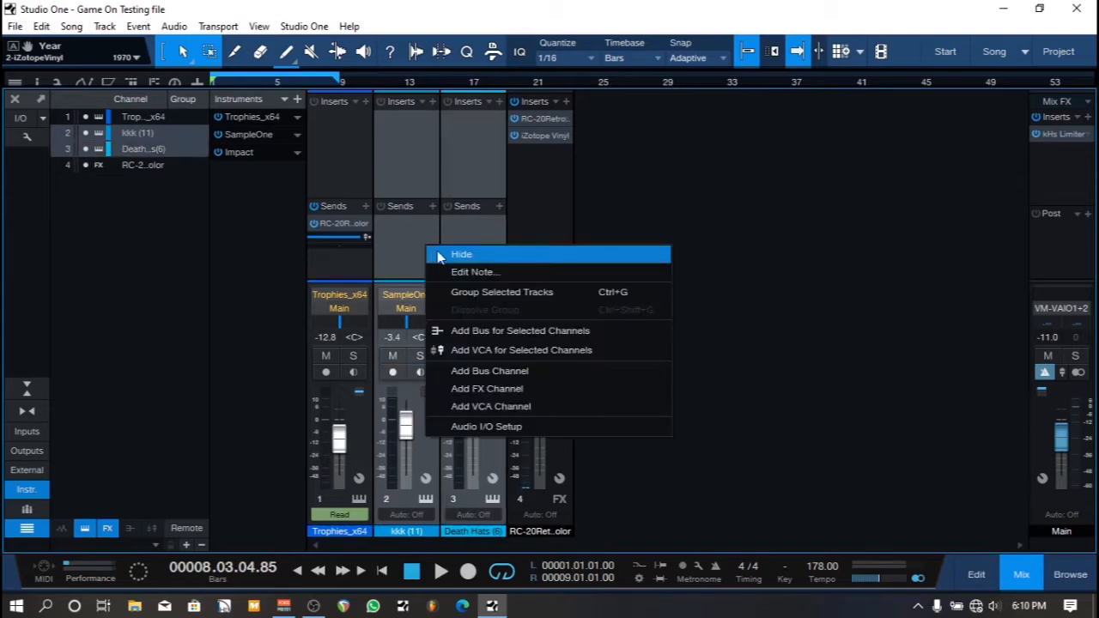
pyautogui.click(510, 332)
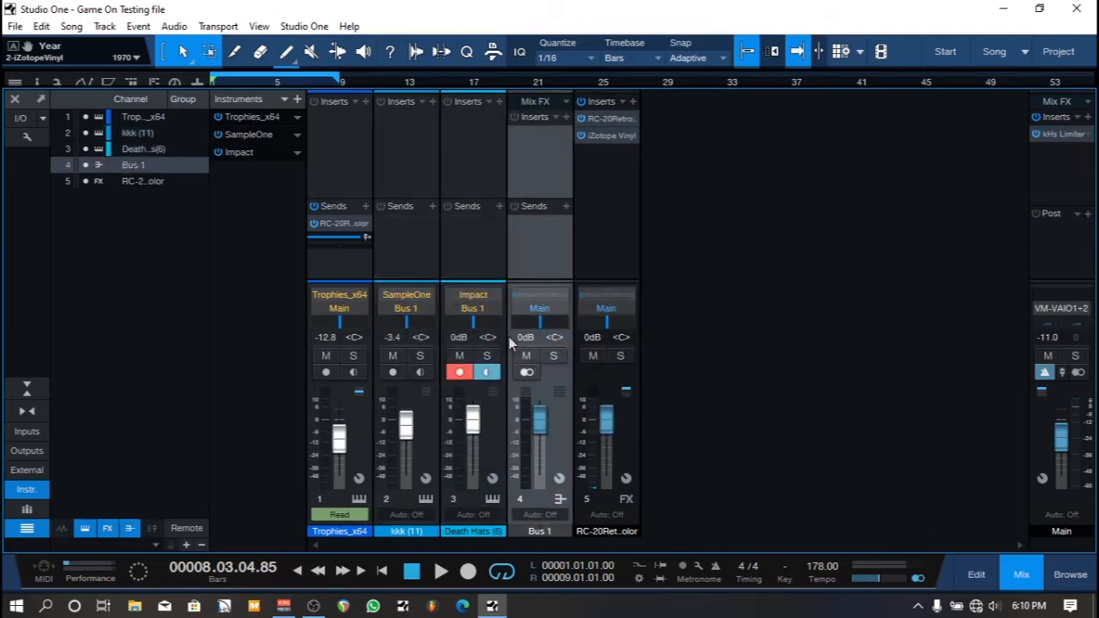
pyautogui.write('Drums')
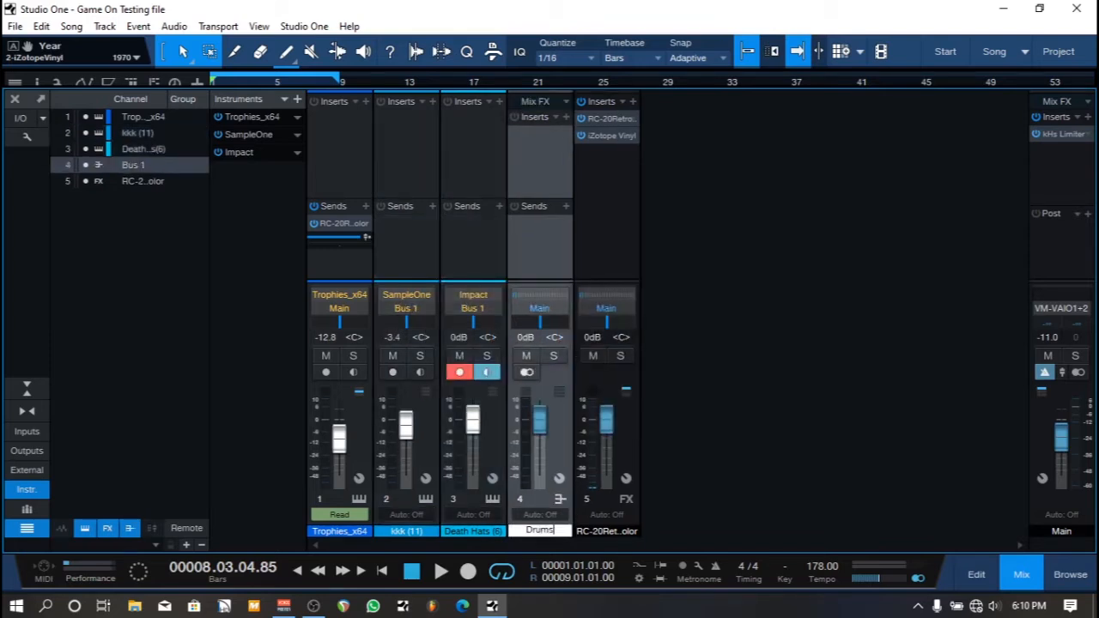
pyautogui.press('Return')
# Step: Rename the RC-20 Retro Color effect channel as Instrument
pyautogui.doubleClick(607, 531)
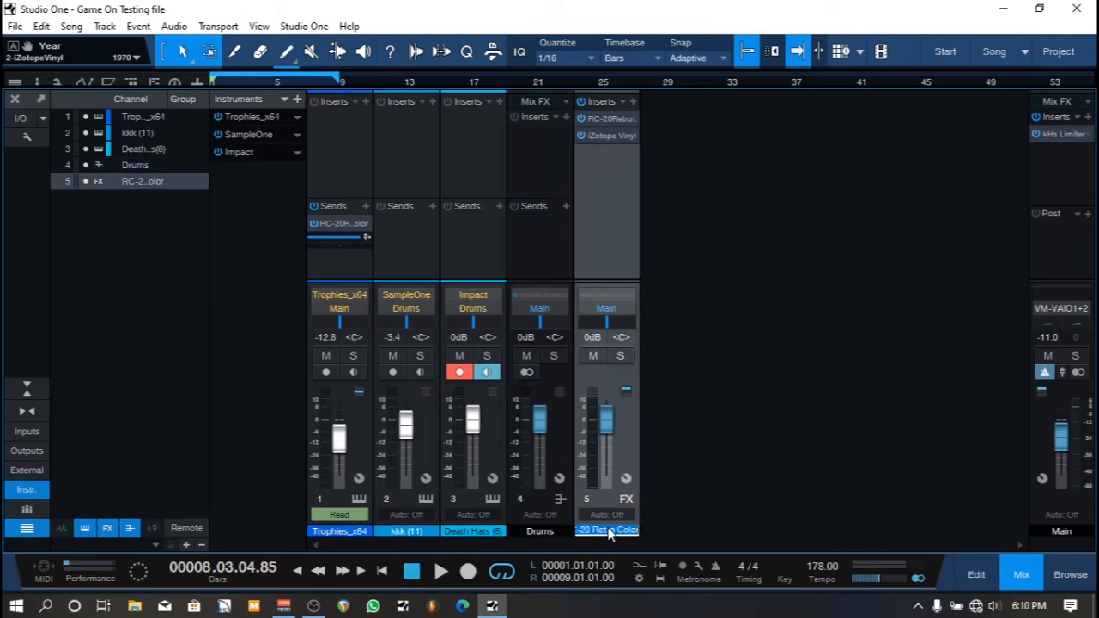
pyautogui.write('Instrument')
pyautogui.press('Return')
# Step: Solo the kkk (11) and Death Hats (6) channels that feed the Drums bus
pyautogui.click(555, 152)
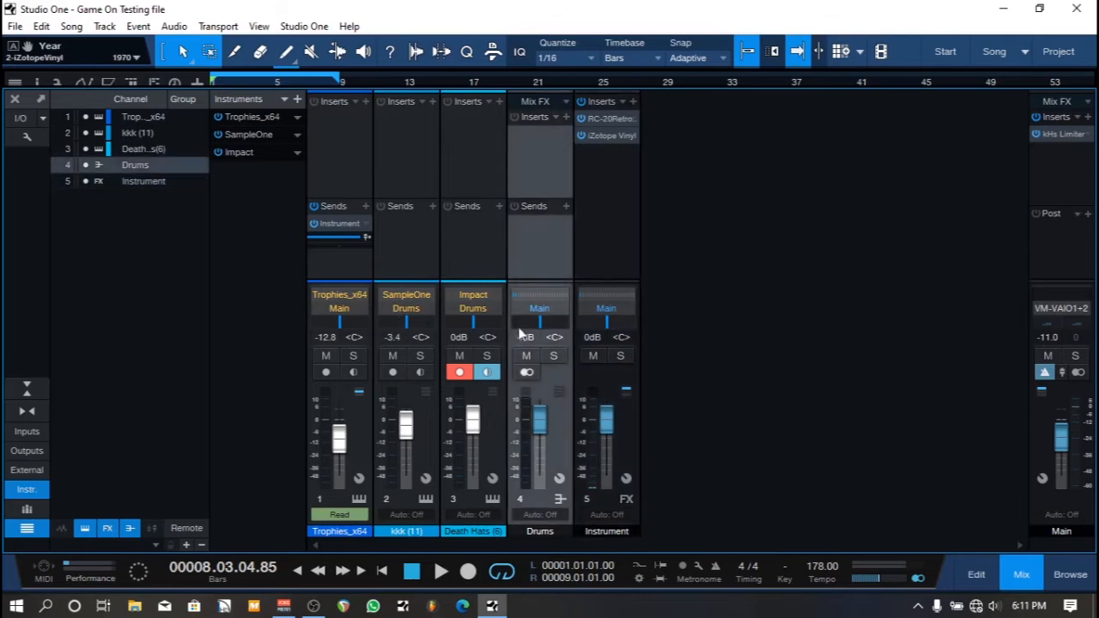
pyautogui.click(420, 359)
pyautogui.click(484, 357)
pyautogui.click(420, 359)
pyautogui.click(420, 359)
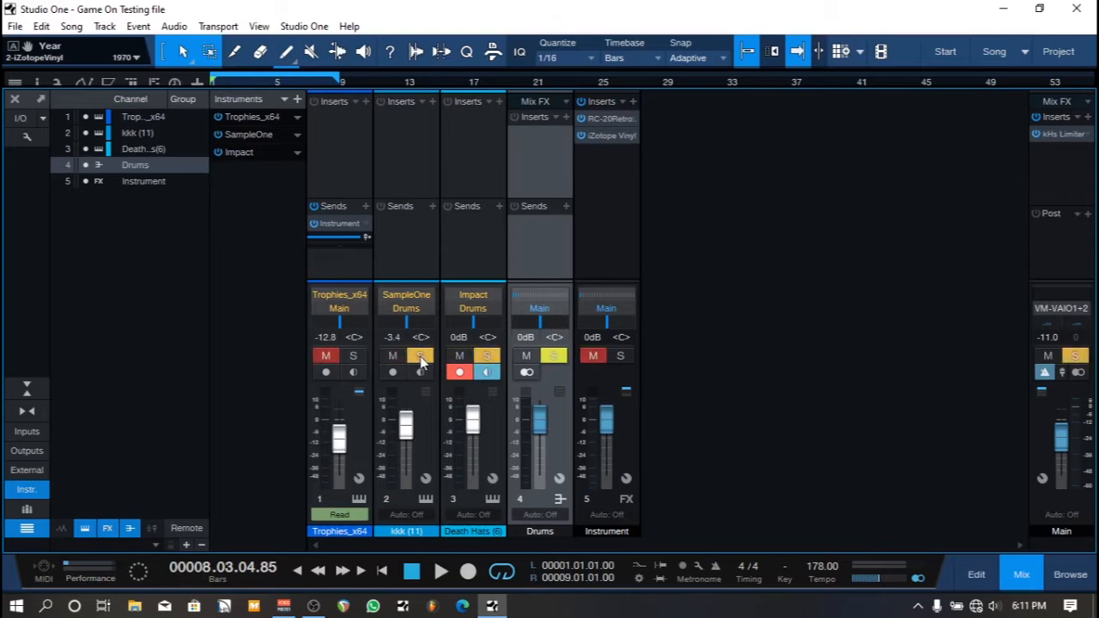
# Step: Insert the Sausage Fattener x64 plug-in on the Drums bus
pyautogui.click(566, 117)
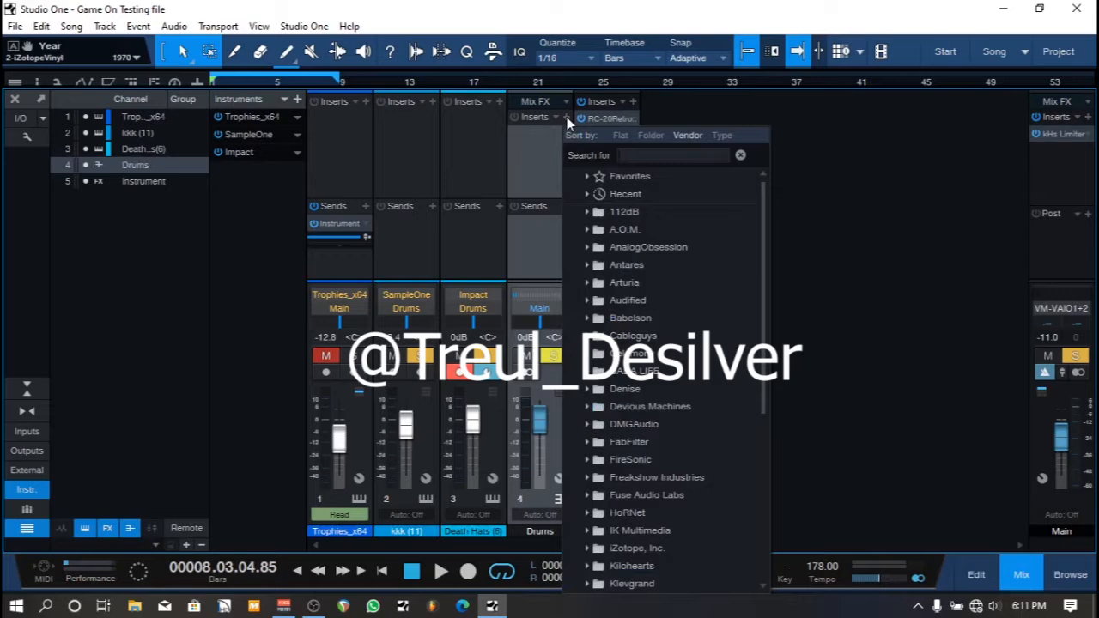
pyautogui.write('sa')
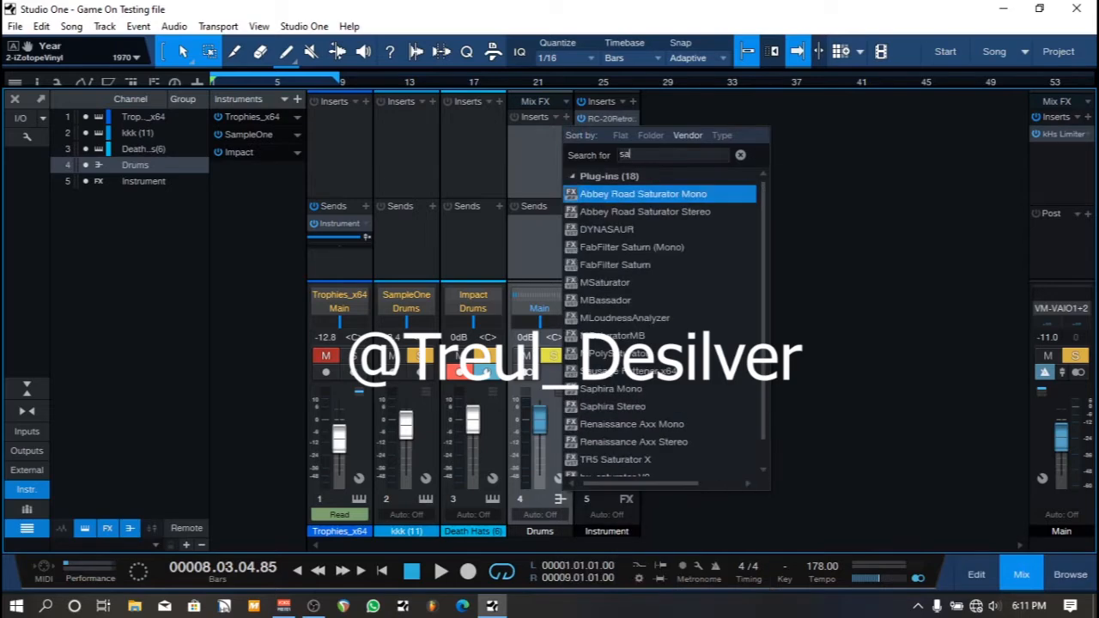
pyautogui.write('us')
pyautogui.press('Down')
pyautogui.press('Return')
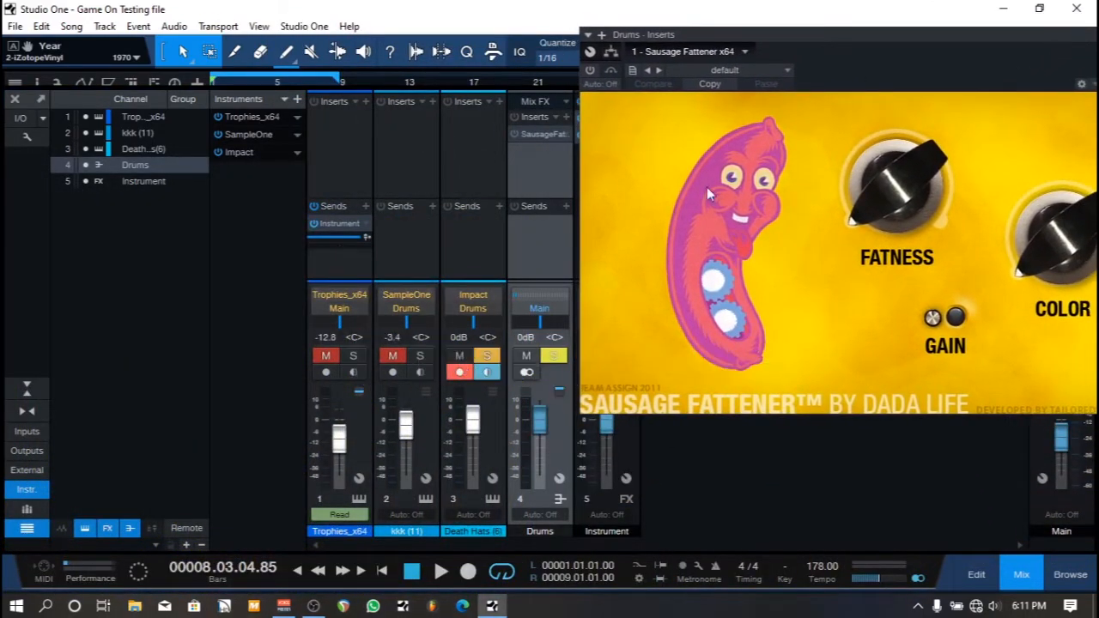
# Step: Play the soloed hats with Sausage Fattener bypassed, and activate the plug-in during playback
pyautogui.press('space')
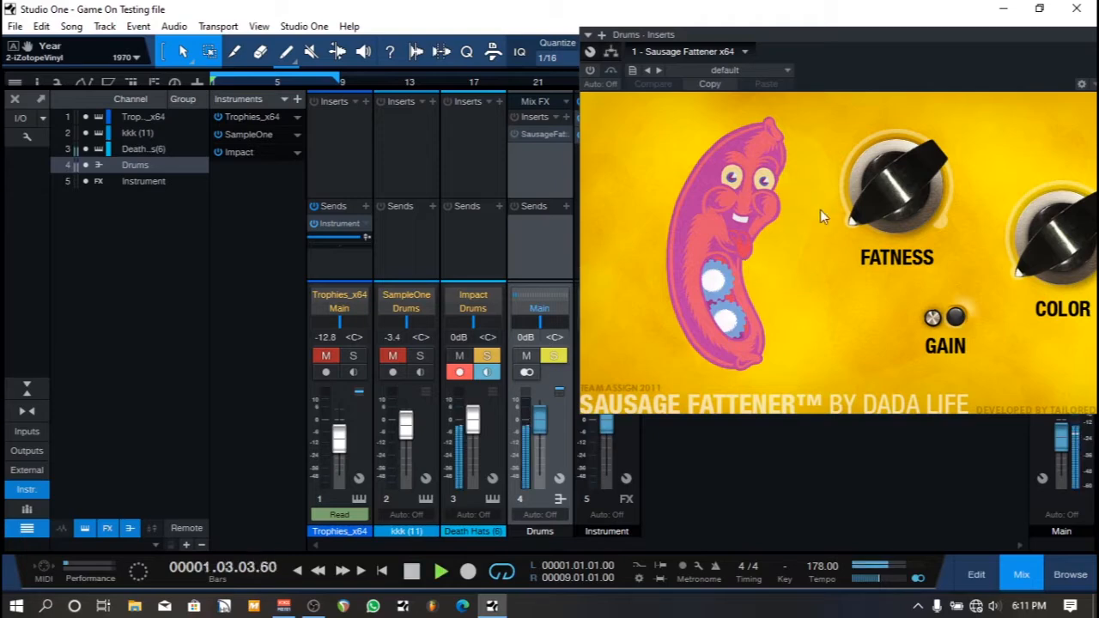
pyautogui.press('space')
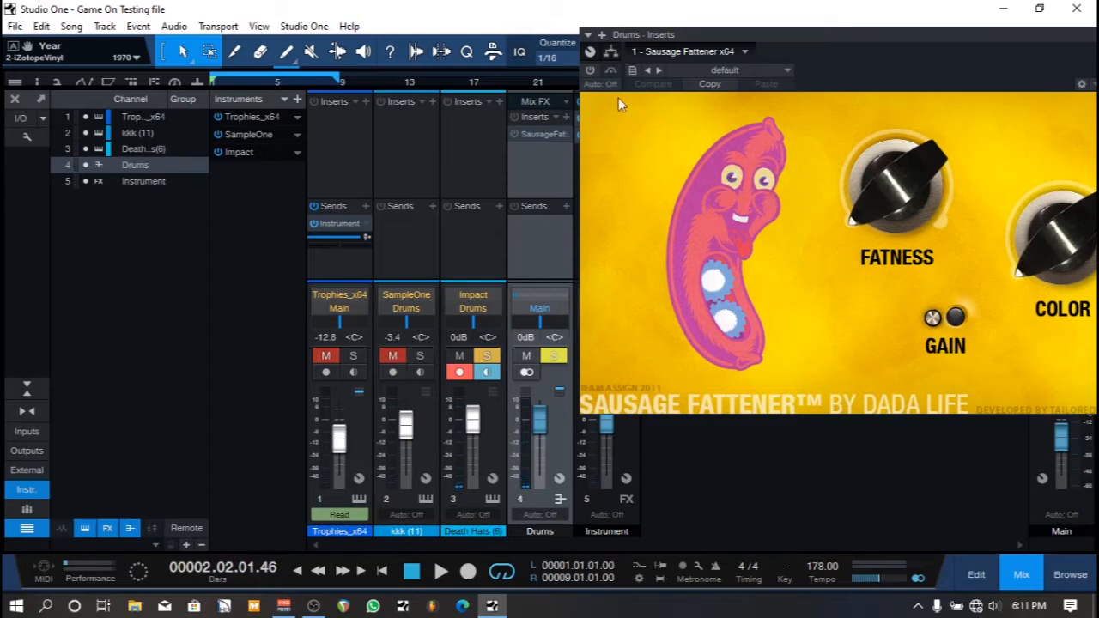
pyautogui.press('space')
pyautogui.click(590, 70)
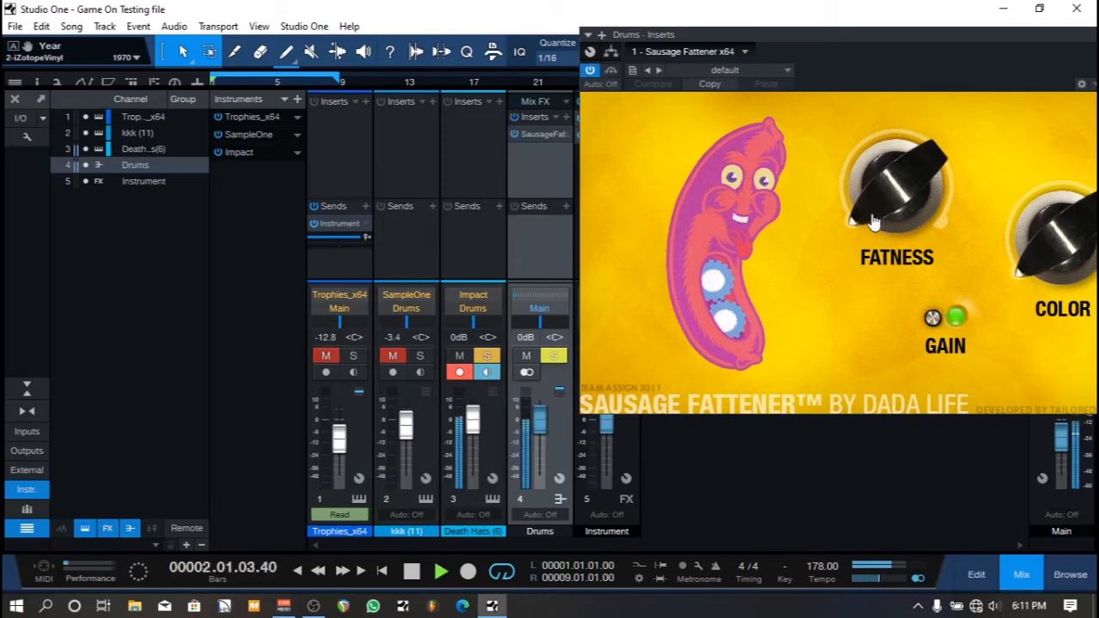
# Step: Set Sausage Fattener's Fatness to 7 % and Color to 11 %, and compare the drums with and without the plug-in
pyautogui.moveTo(862, 182); pyautogui.dragTo(862, 187)
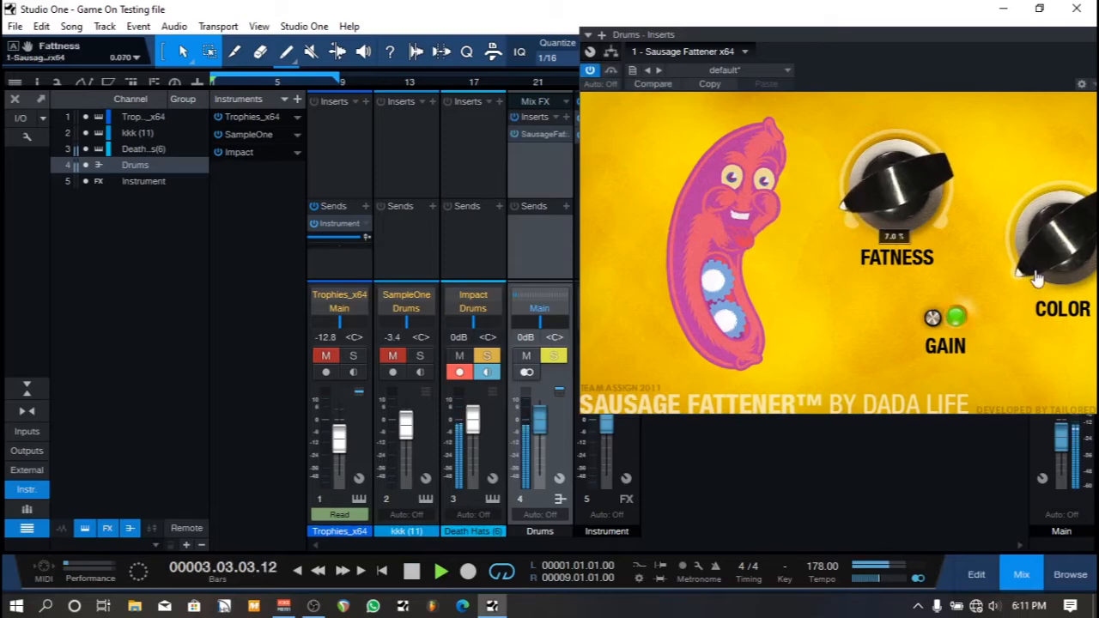
pyautogui.moveTo(1020, 244); pyautogui.dragTo(1020, 233)
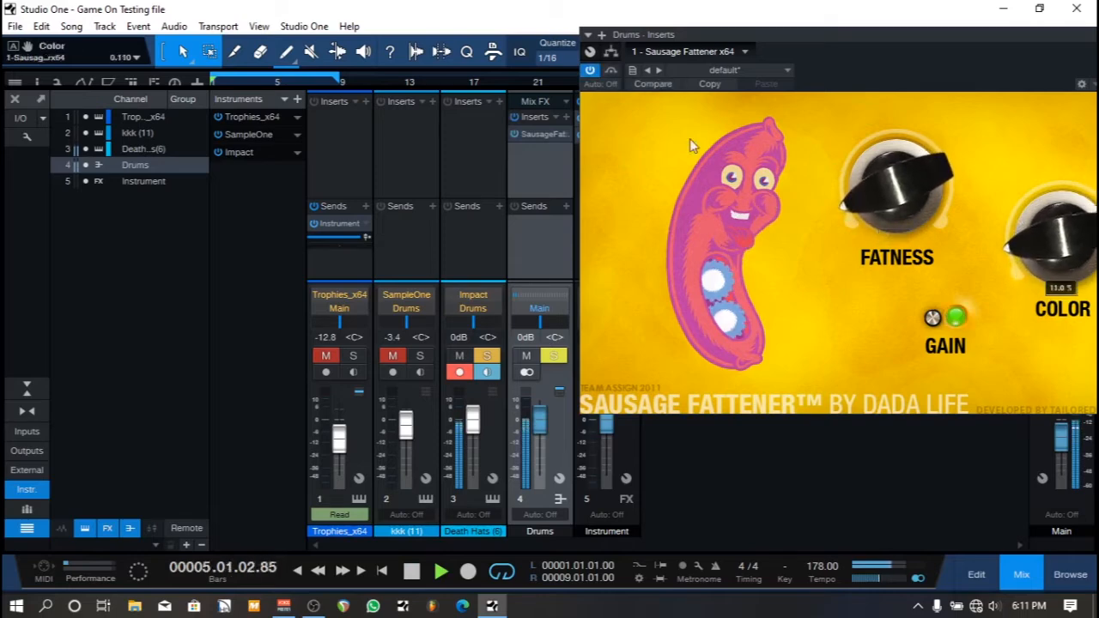
pyautogui.click(591, 69)
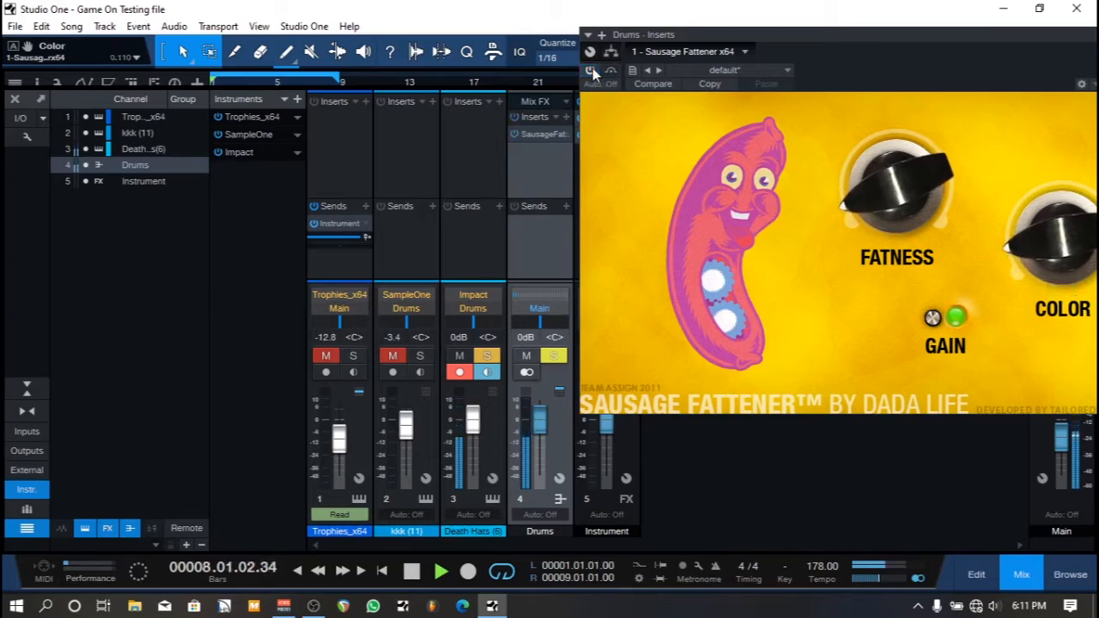
pyautogui.click(591, 70)
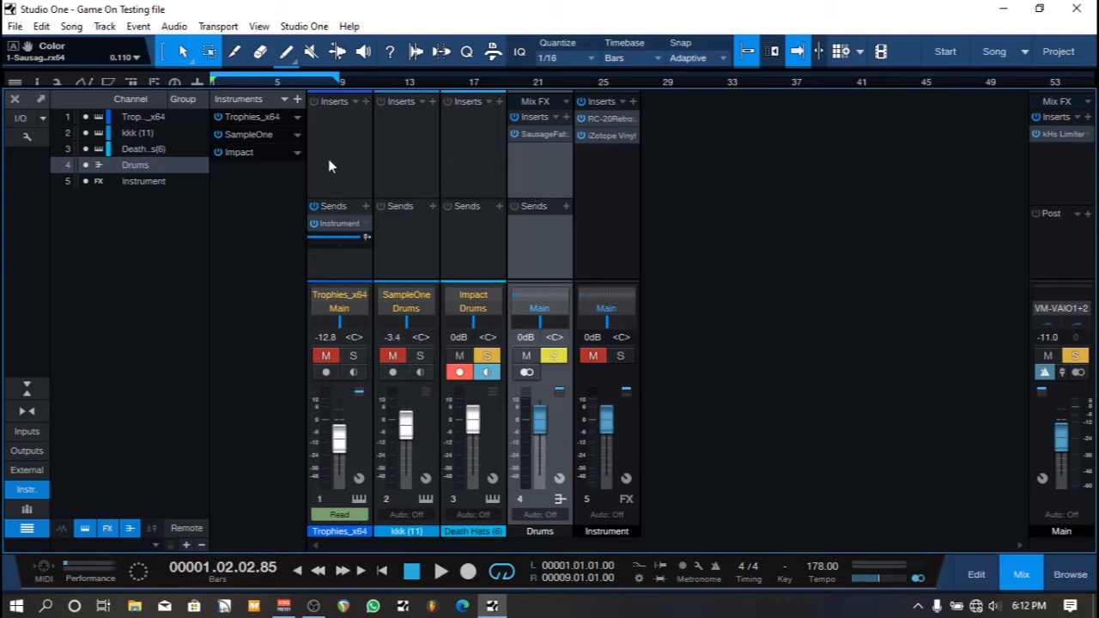
# Step: Rename the Instrument effect channel as INstru bas
pyautogui.doubleClick(606, 530)
pyautogui.write('INstru bas')
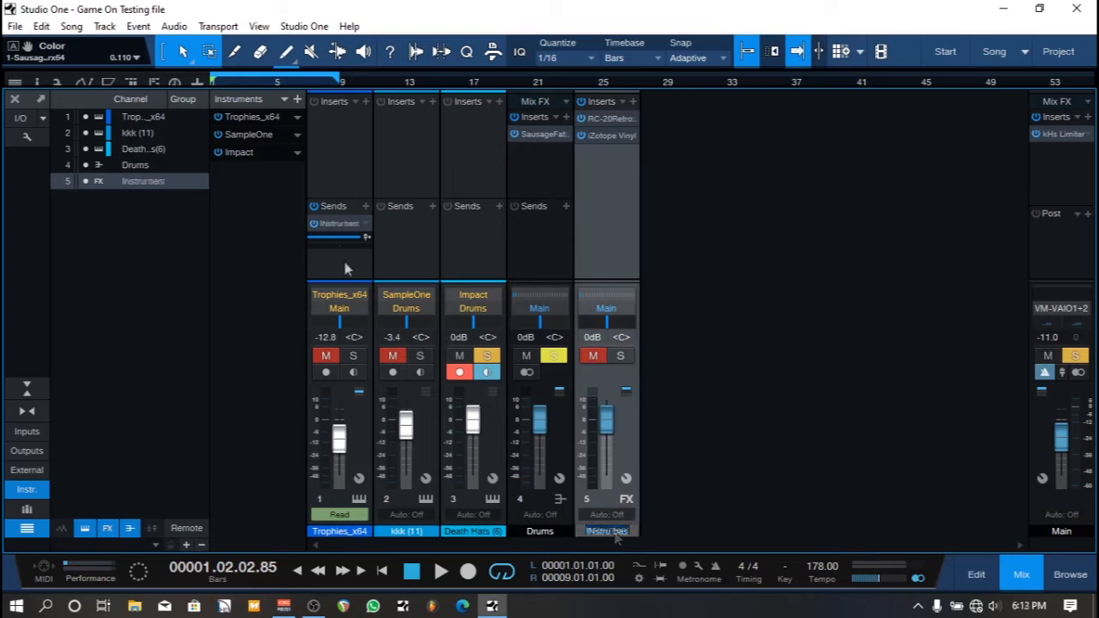
pyautogui.press('Return')
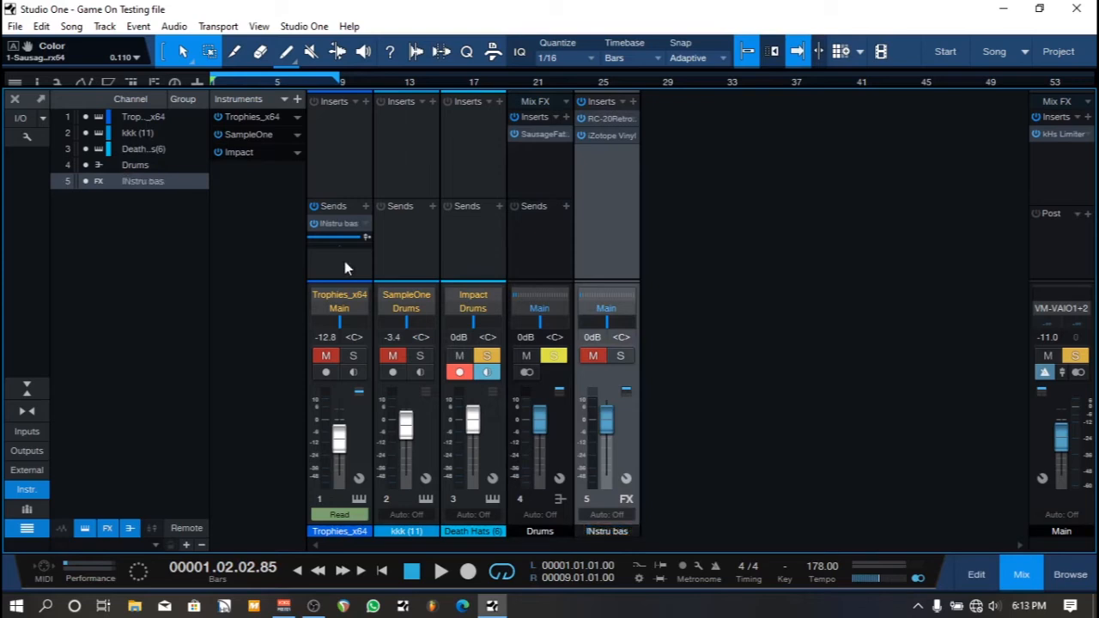
pyautogui.click(344, 261)
pyautogui.click(406, 260)
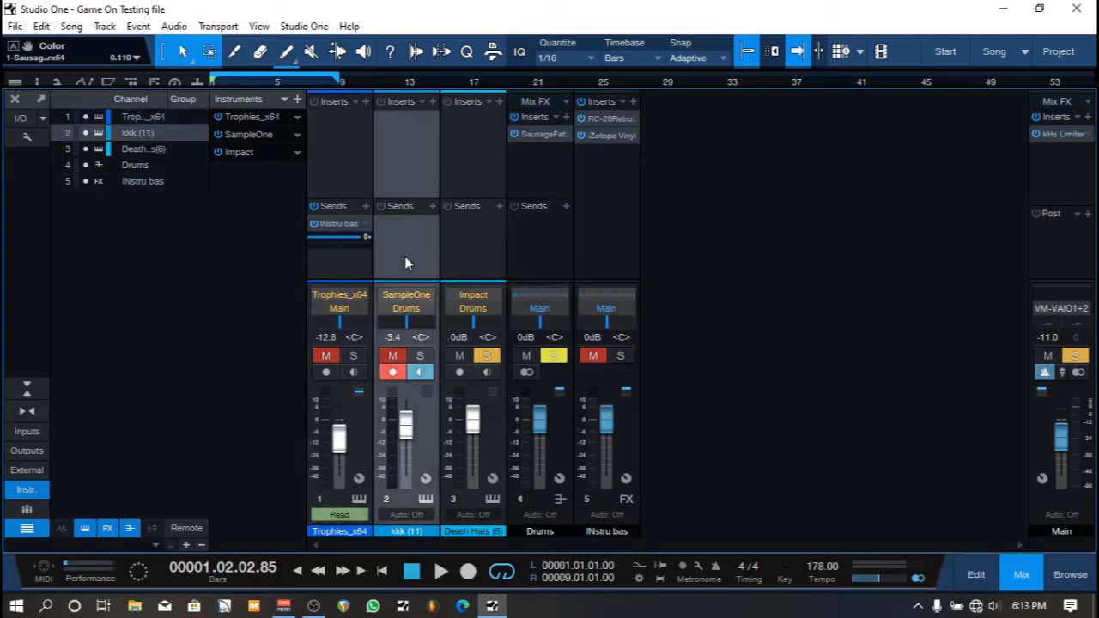
pyautogui.click(464, 247)
pyautogui.click(409, 247)
pyautogui.click(467, 246)
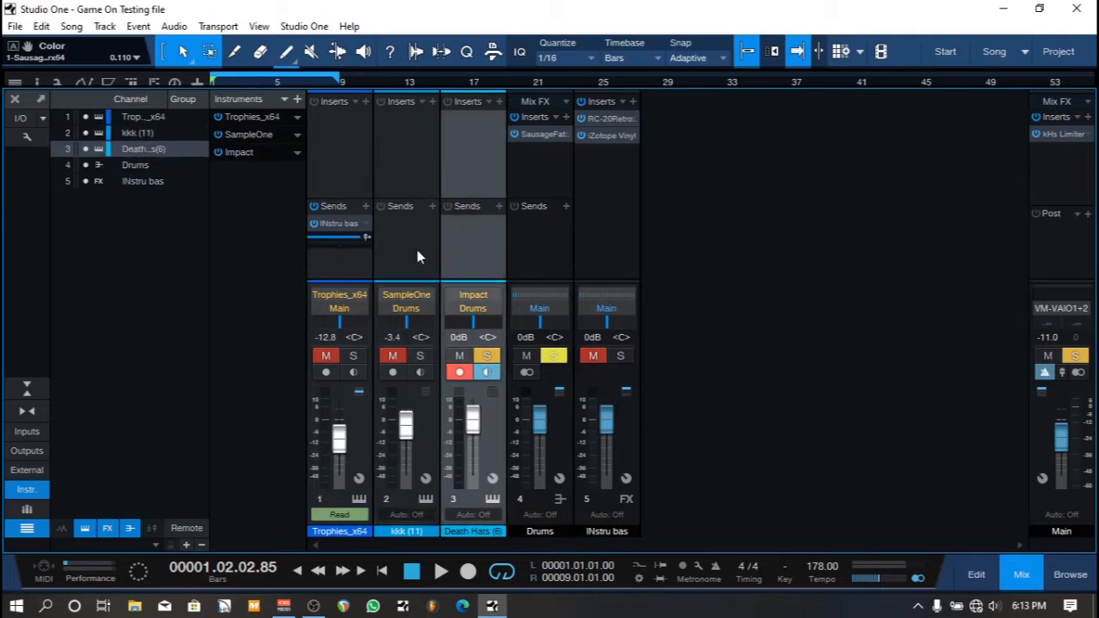
pyautogui.click(419, 256)
pyautogui.click(453, 247)
pyautogui.click(427, 250)
pyautogui.click(462, 254)
pyautogui.click(417, 258)
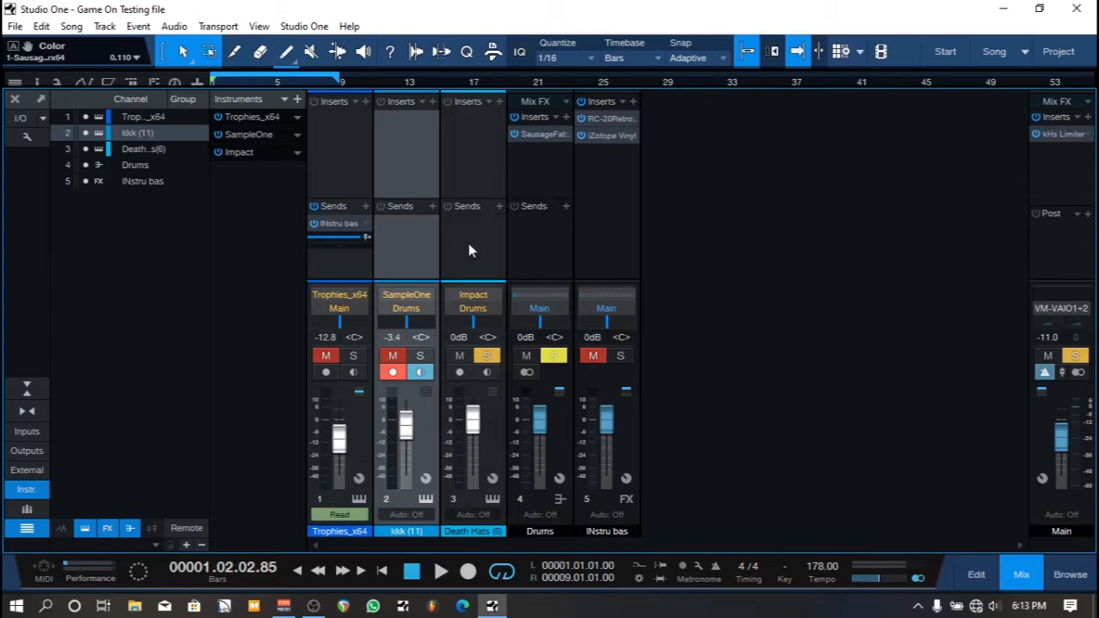
pyautogui.click(468, 249)
pyautogui.click(412, 258)
pyautogui.click(482, 257)
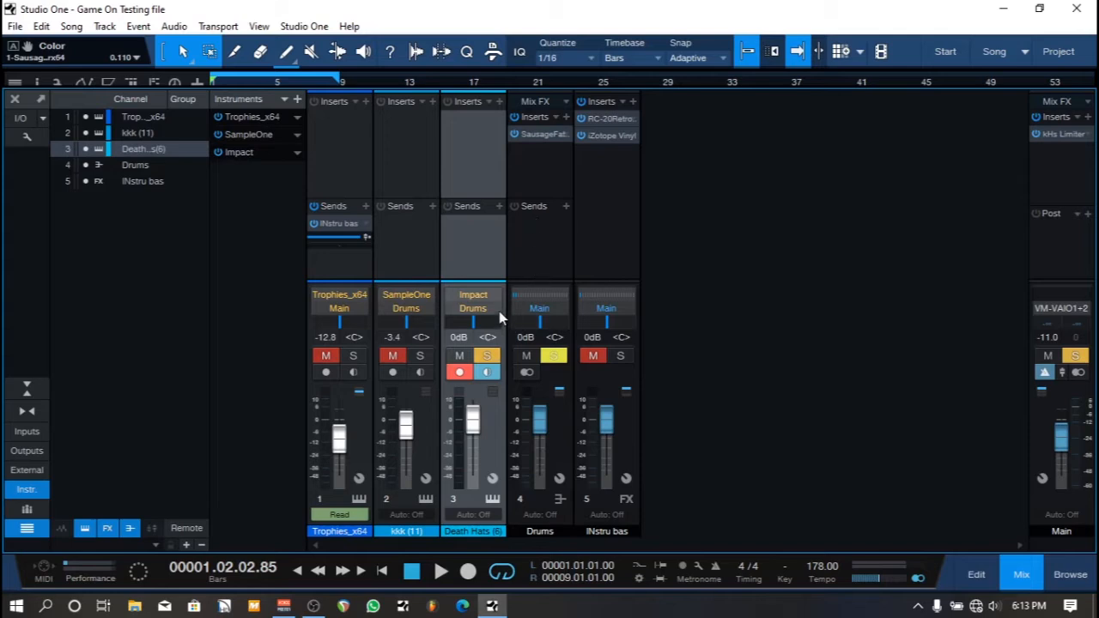
pyautogui.click(333, 161)
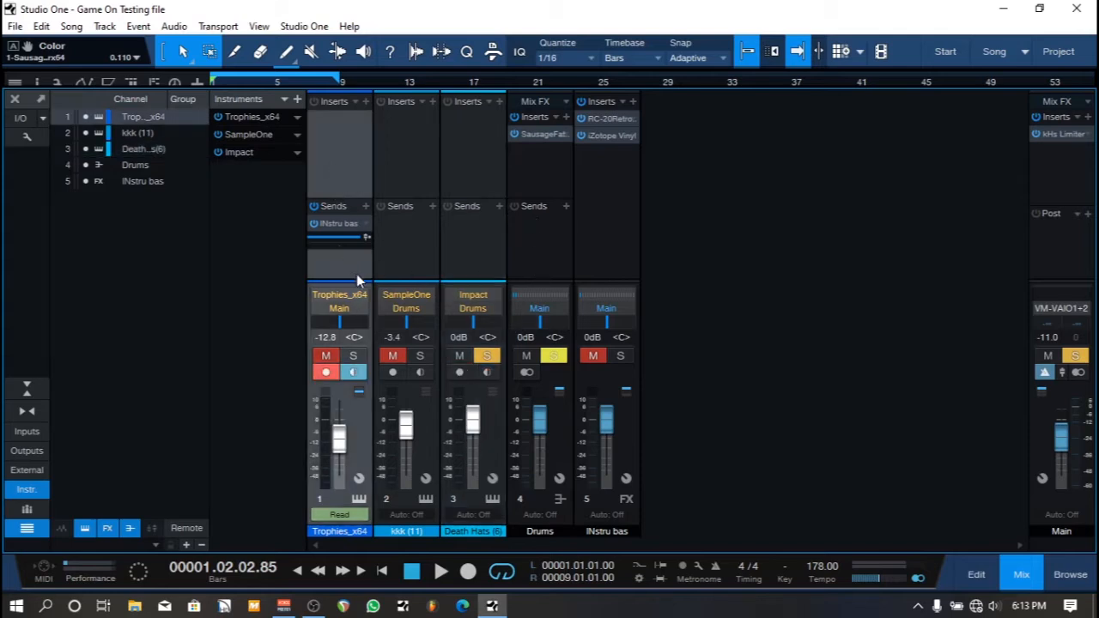
pyautogui.click(602, 246)
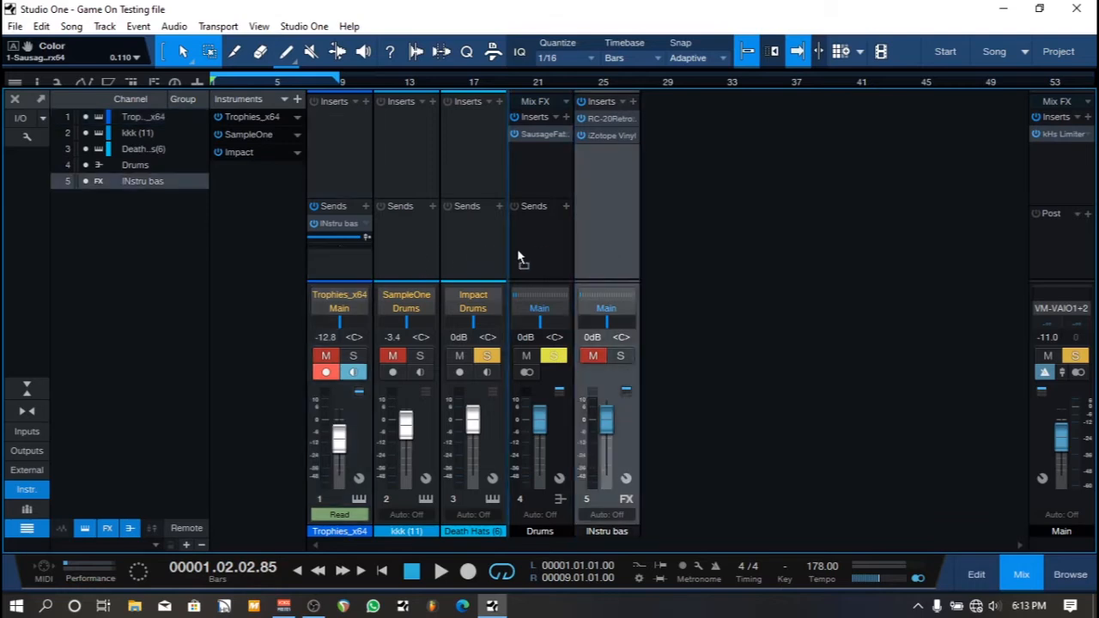
pyautogui.keyDown('ctrl'); pyautogui.click(634, 212); pyautogui.keyUp('ctrl')
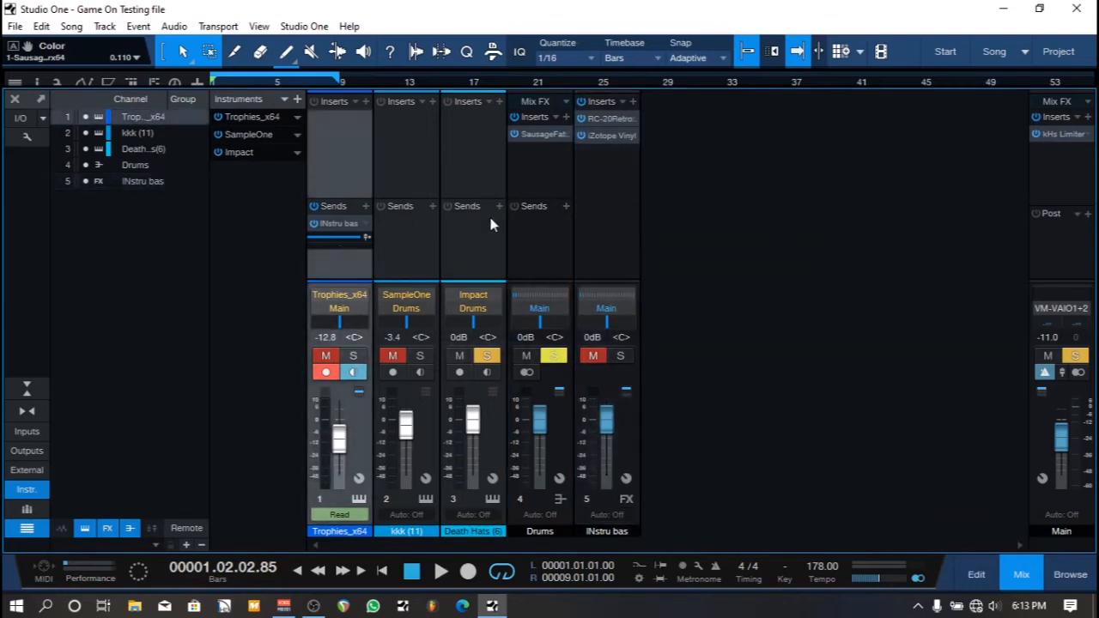
# Step: Add a bus for the Trophies_x64 and INstru bas channels, switch the new bus's solo, and save the song
pyautogui.keyDown('ctrl'); pyautogui.click(601, 212); pyautogui.keyUp('ctrl')
pyautogui.rightClick(604, 221)
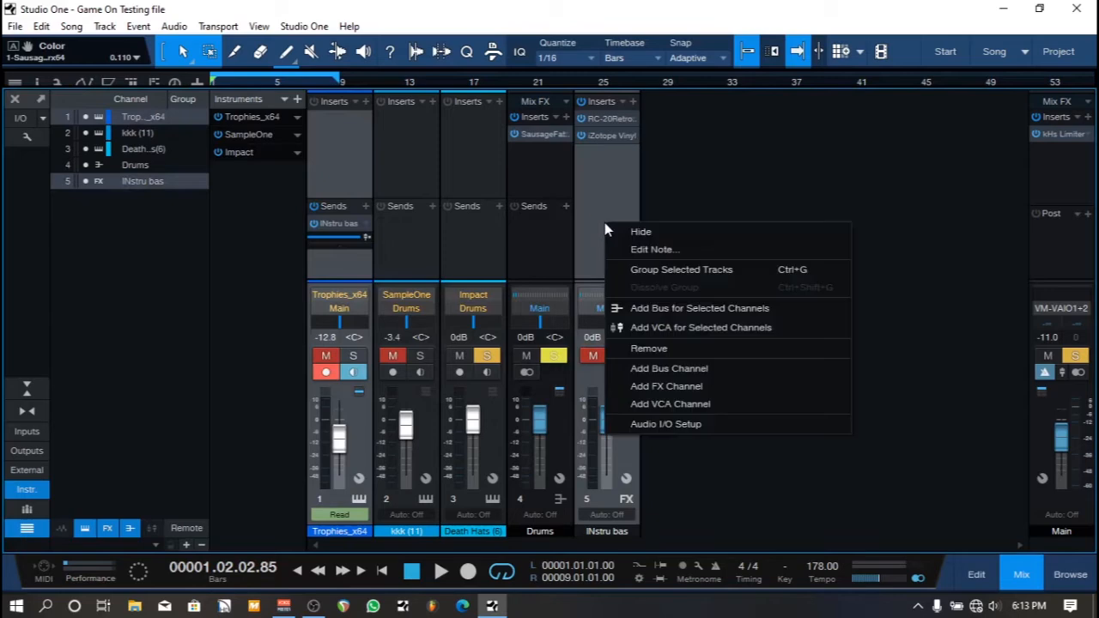
pyautogui.click(643, 309)
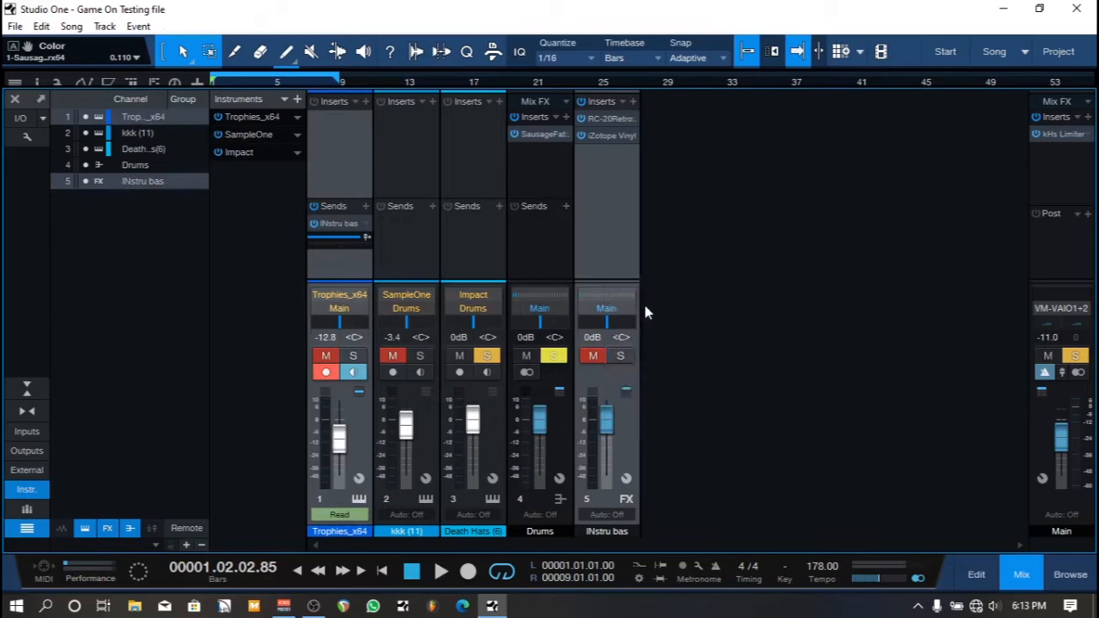
pyautogui.click(619, 358)
pyautogui.hotkey('ctrl', 's')
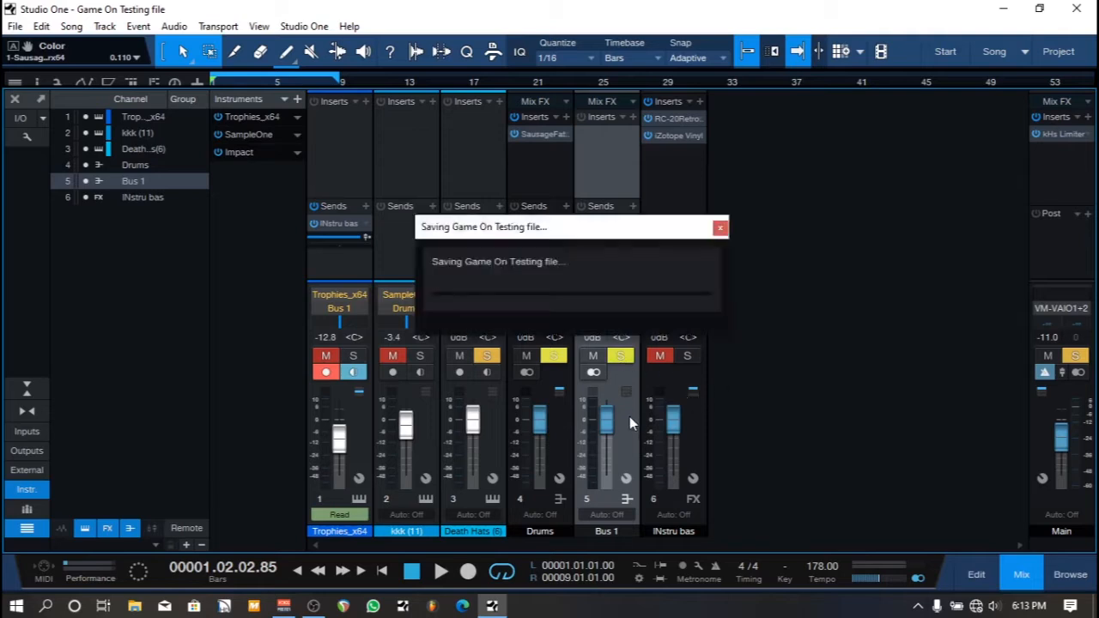
# Step: Rename the new bus fed by Trophies_x64 and INstru bas as Instrument
pyautogui.doubleClick(606, 532)
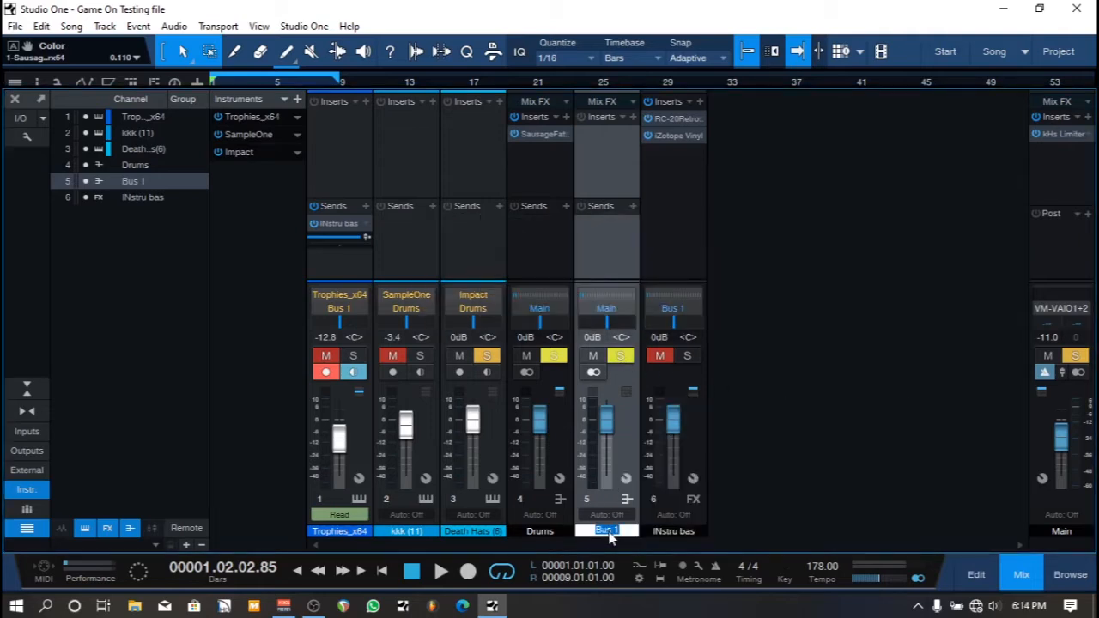
pyautogui.write('Instrume')
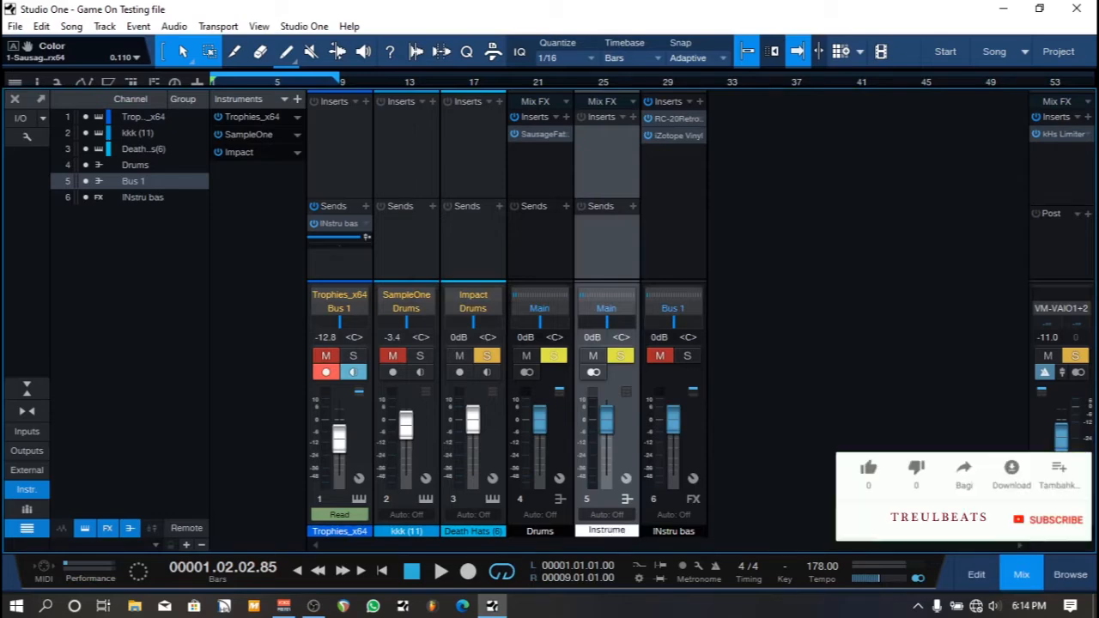
pyautogui.write('nt')
pyautogui.press('Return')
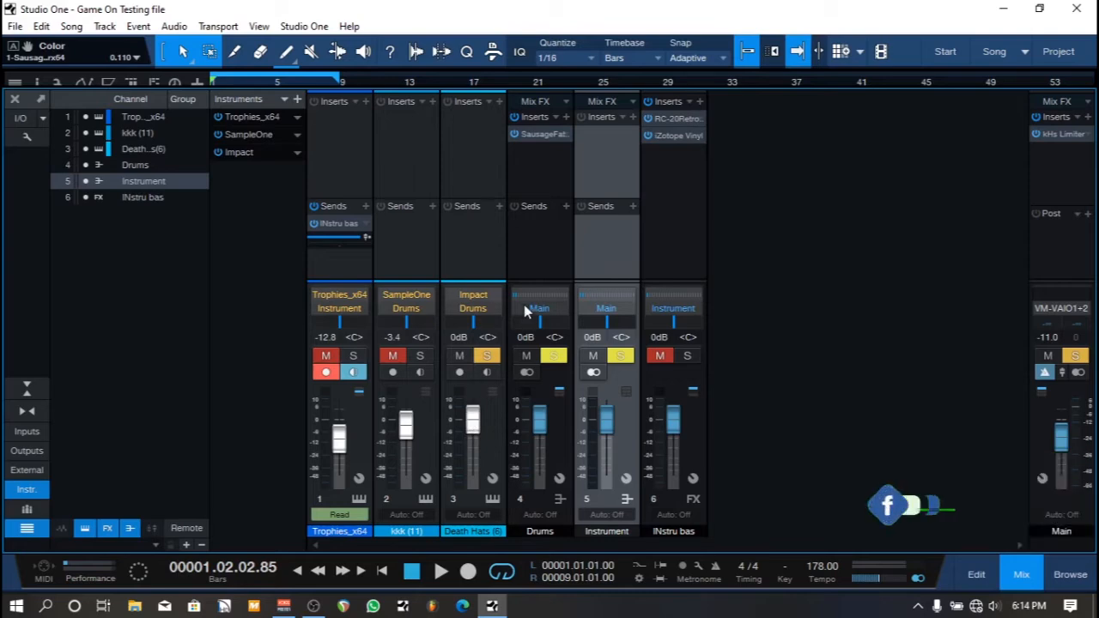
# Step: Trace the drum routing from the kkk (11) and Death Hats (6) channels through the Drums bus to Main
pyautogui.click(423, 263)
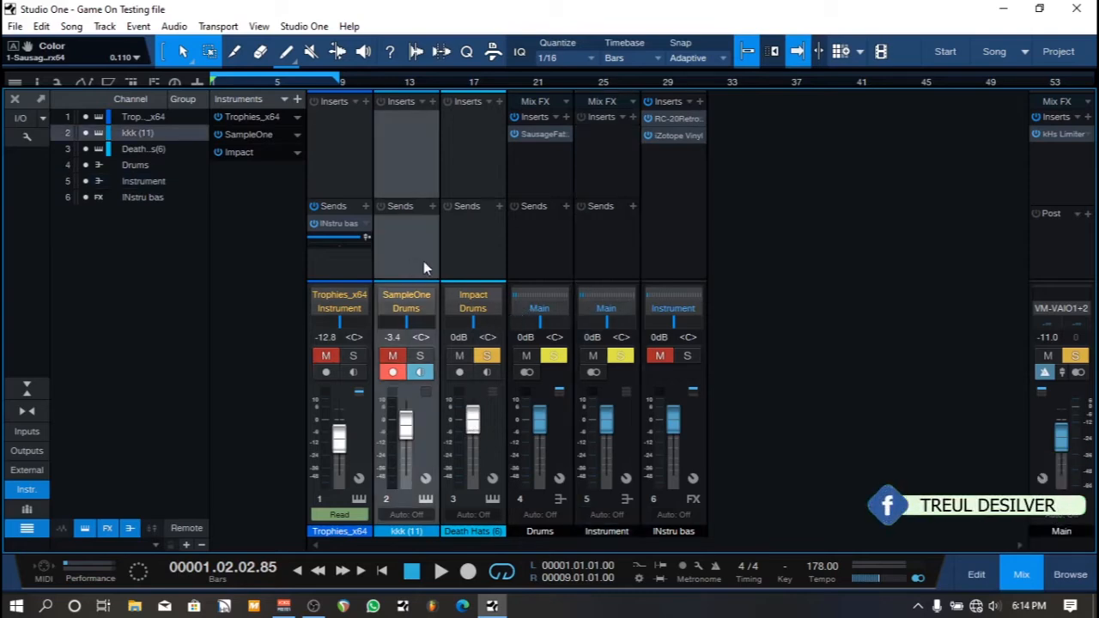
pyautogui.click(463, 255)
pyautogui.press('Up')
pyautogui.click(448, 256)
pyautogui.press('Up')
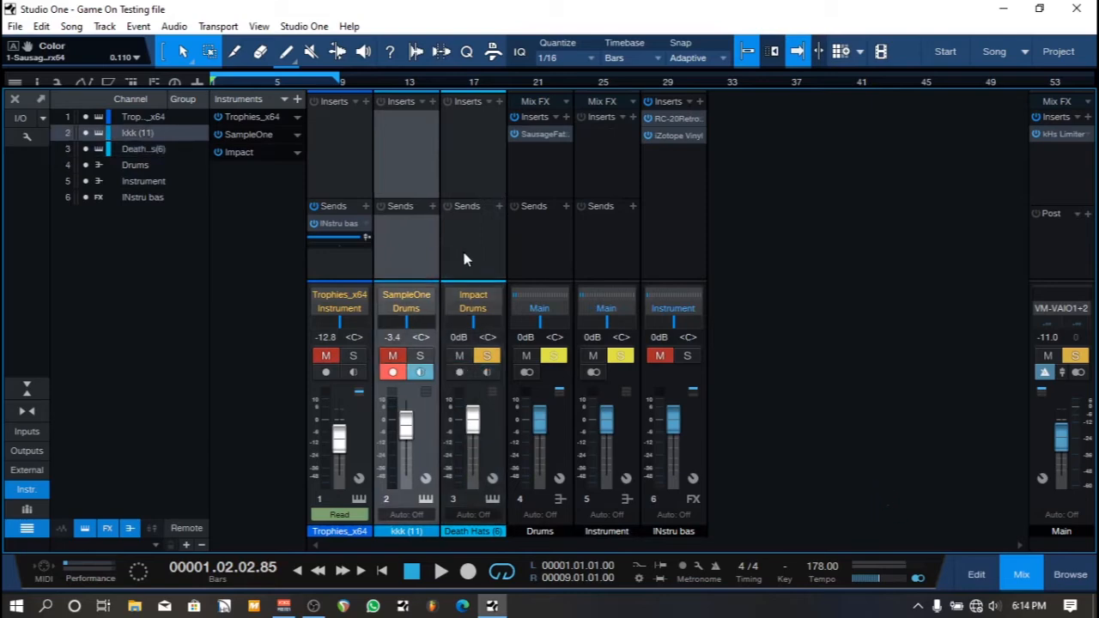
pyautogui.press('Down')
pyautogui.press('Up')
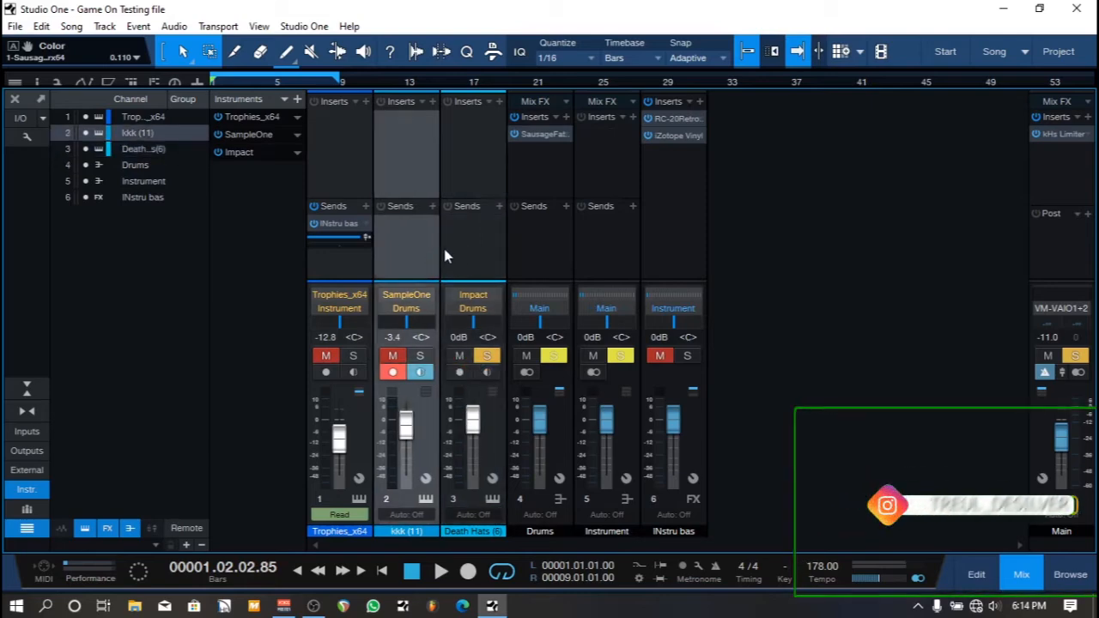
pyautogui.click(453, 255)
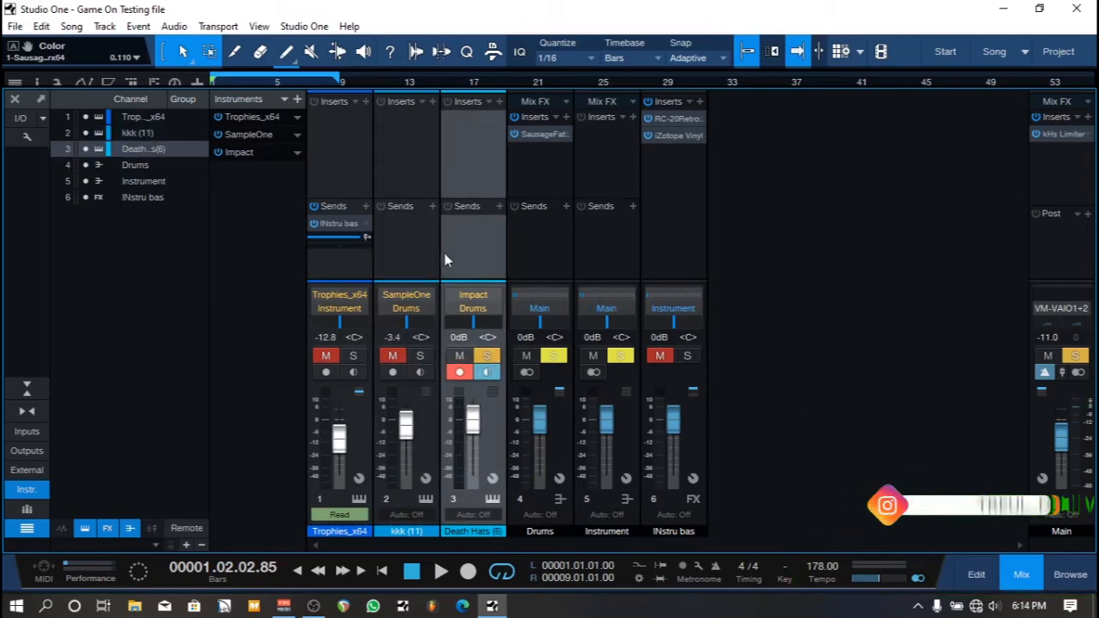
pyautogui.click(539, 249)
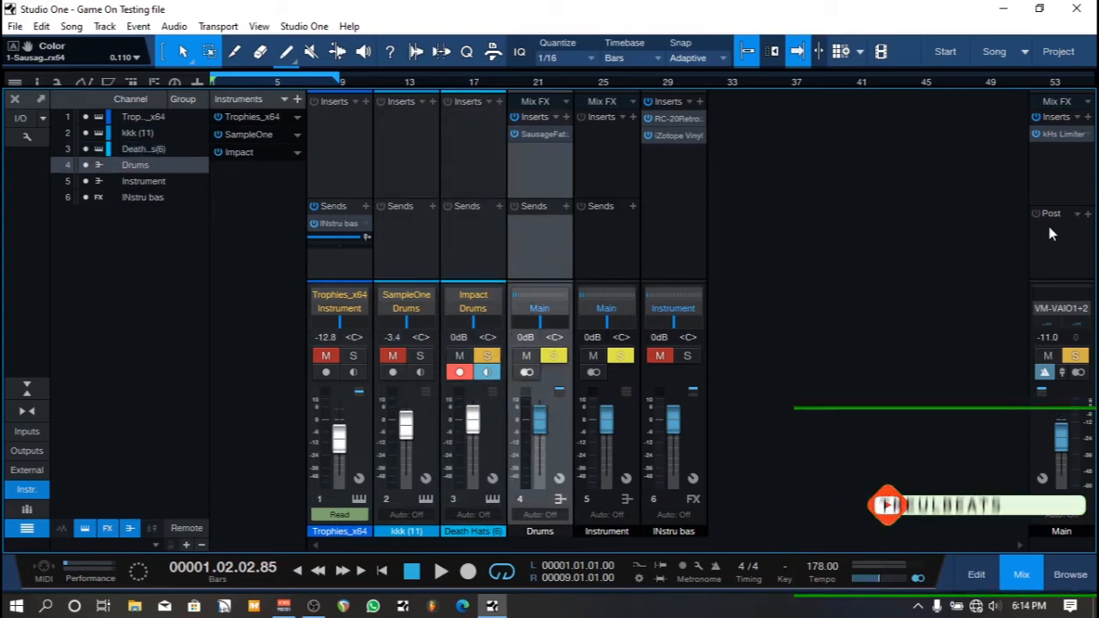
pyautogui.click(1073, 248)
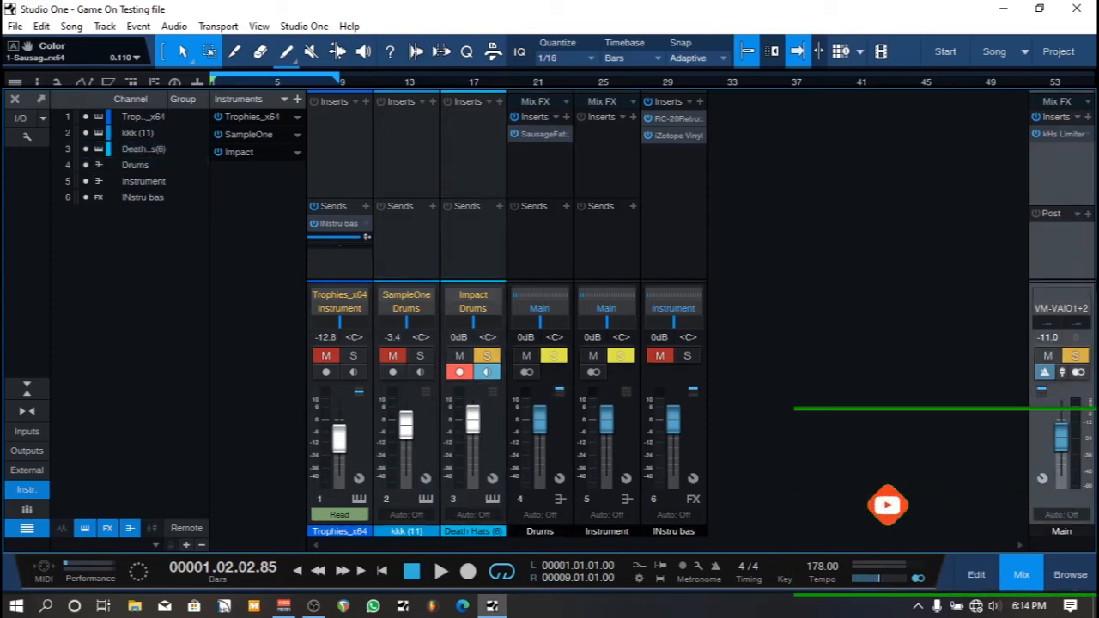
# Step: Trace the melody routing from Trophies_x64 and the INstru bas effect channel through the Instrument bus to Main
pyautogui.click(369, 262)
pyautogui.keyDown('shift'); pyautogui.click(434, 262); pyautogui.keyUp('shift')
pyautogui.click(349, 185)
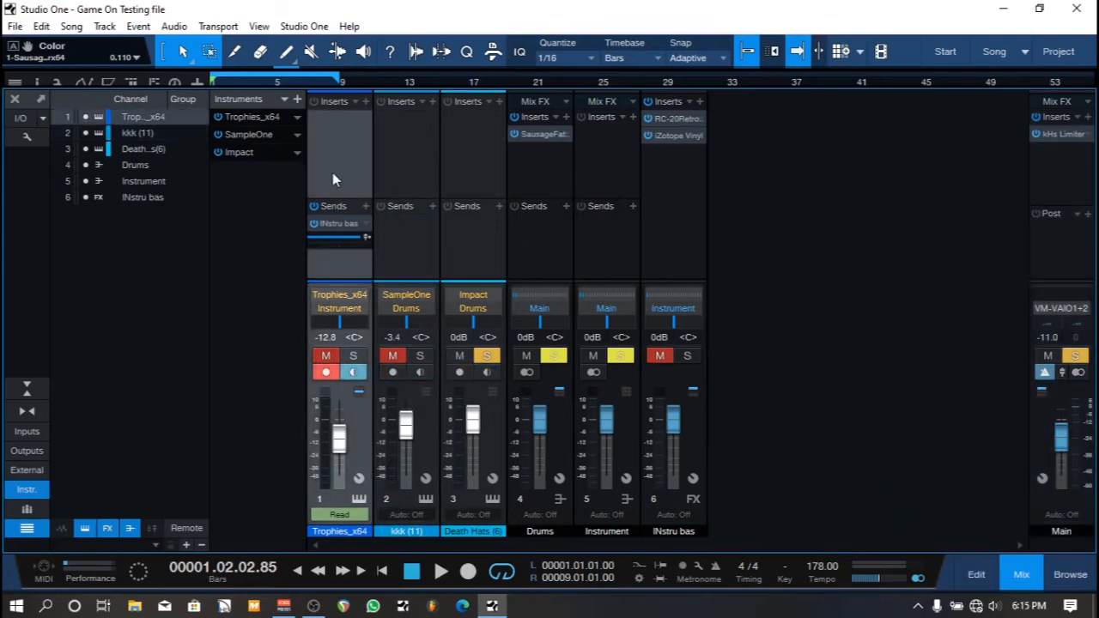
pyautogui.click(646, 209)
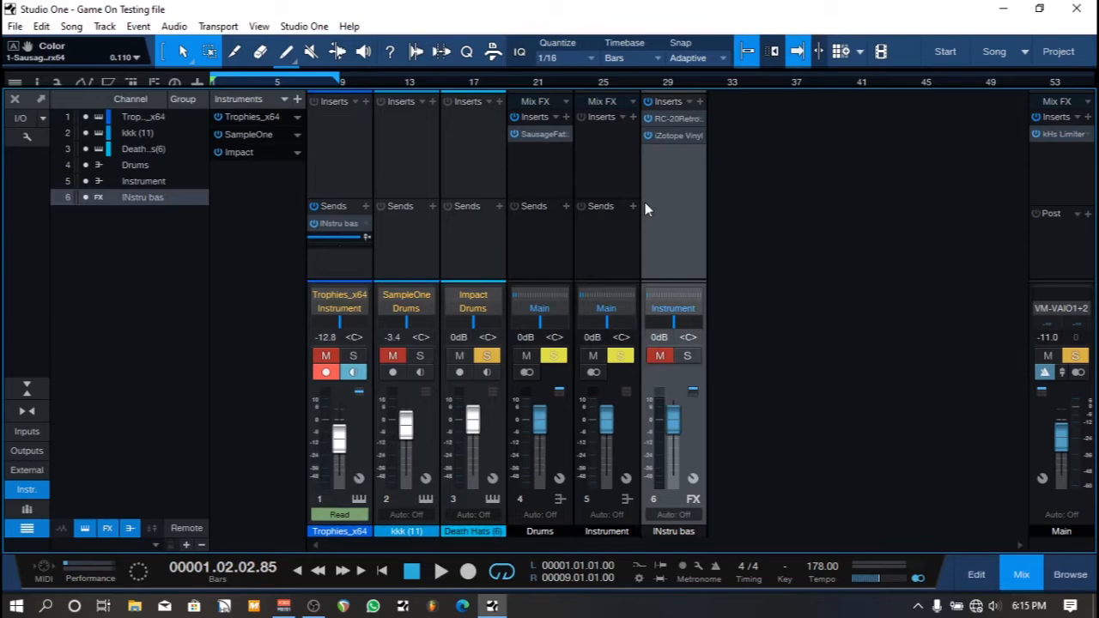
pyautogui.click(343, 176)
pyautogui.click(687, 211)
pyautogui.click(607, 251)
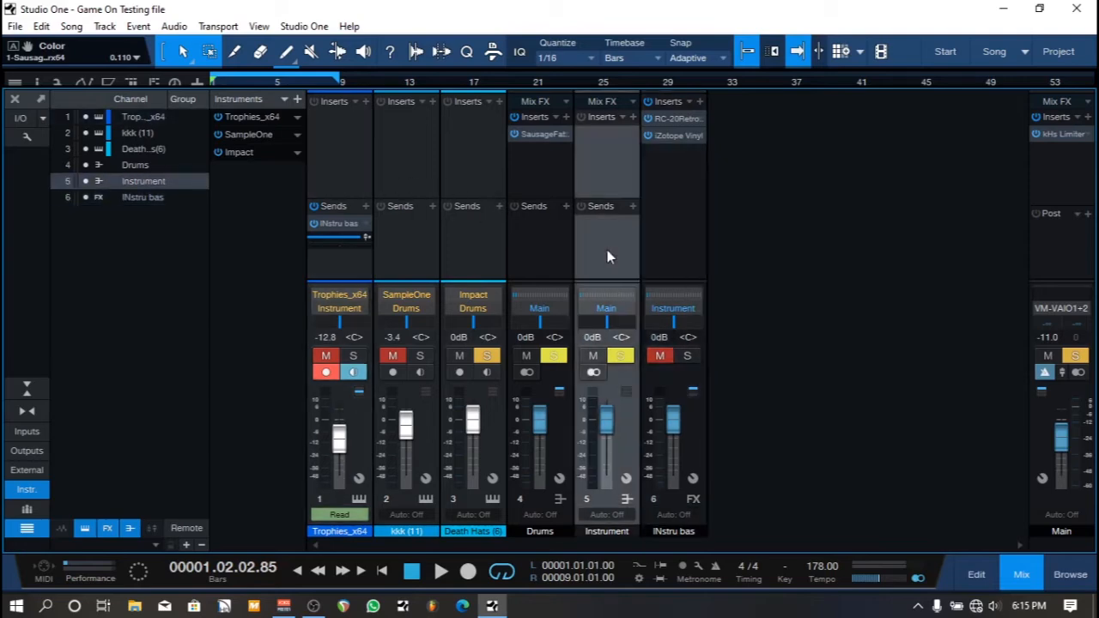
pyautogui.click(1057, 182)
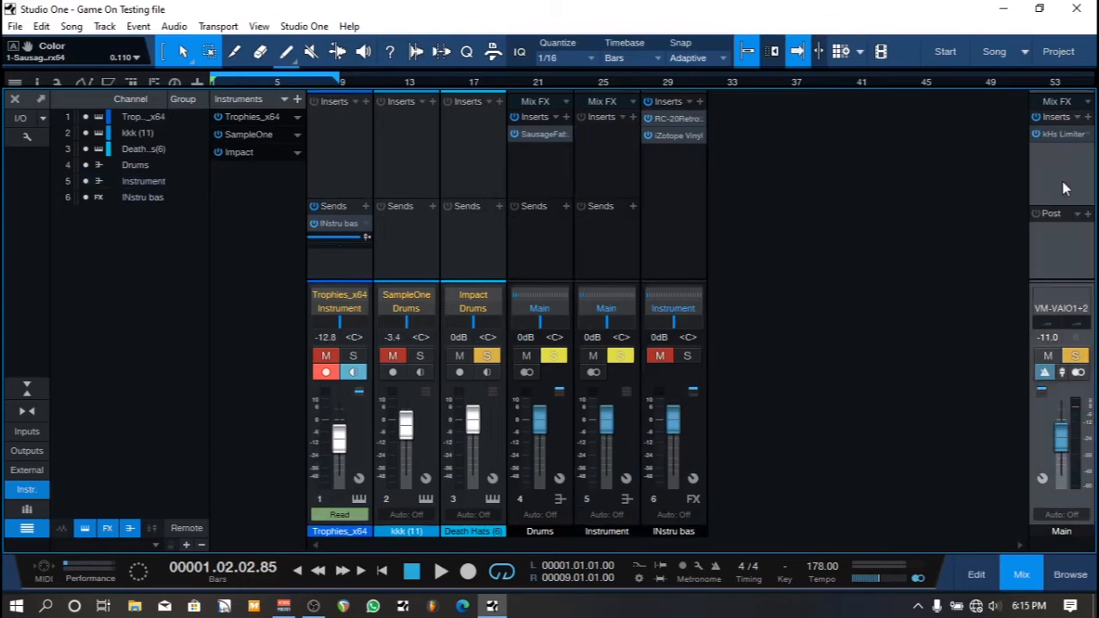
# Step: Add one common bus for the Drums and Instrument bus channels
pyautogui.click(612, 255)
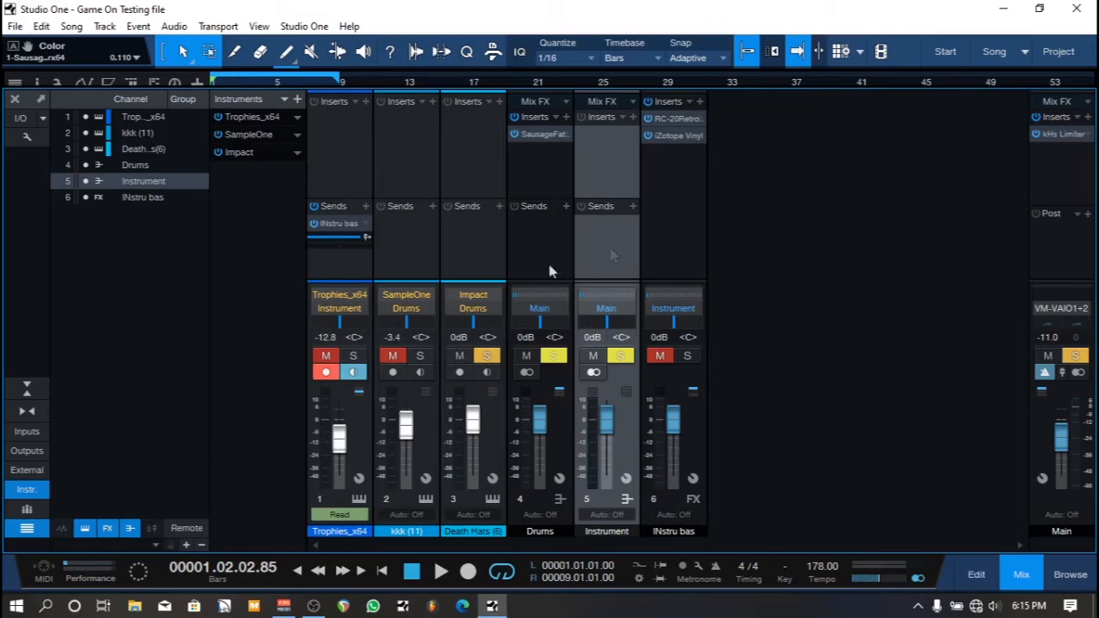
pyautogui.keyDown('ctrl'); pyautogui.click(547, 260); pyautogui.keyUp('ctrl')
pyautogui.rightClick(600, 260)
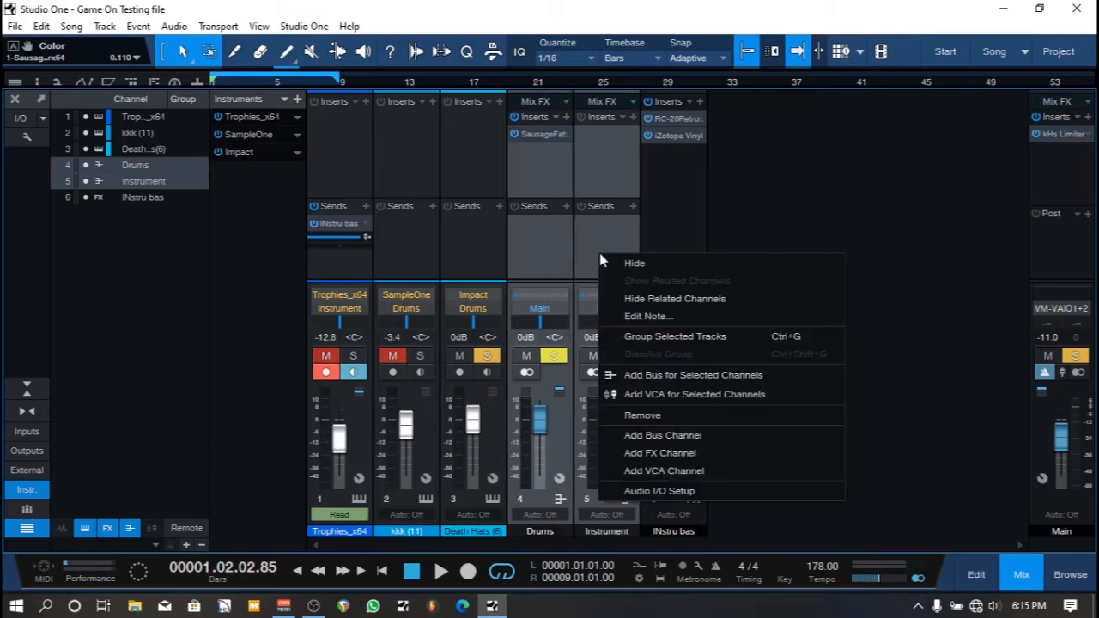
pyautogui.click(659, 375)
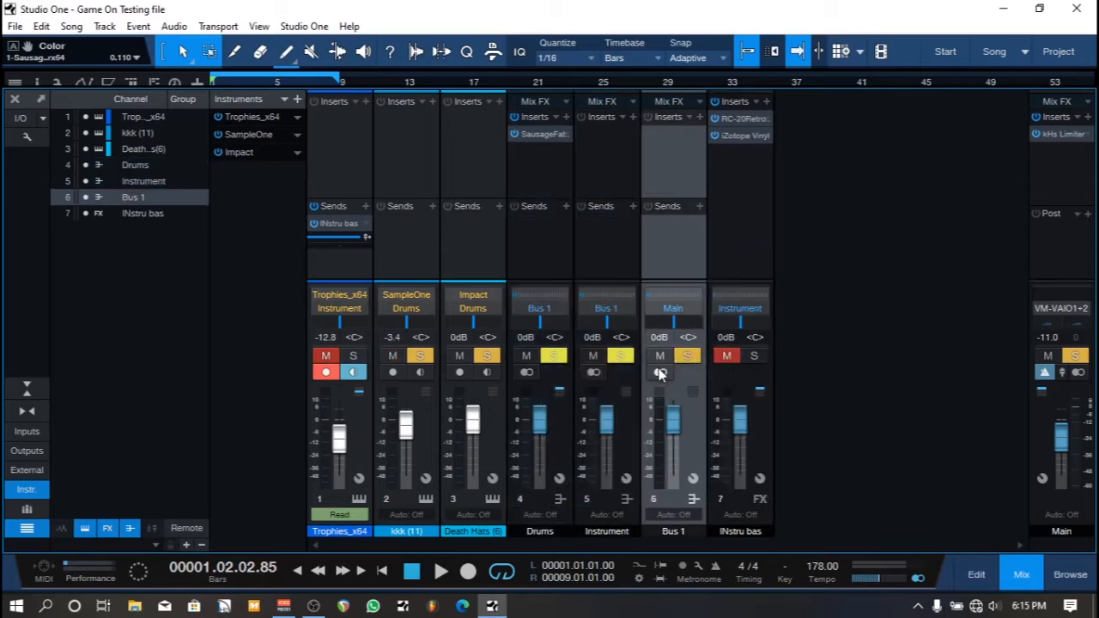
# Step: Rename the common bus of Drums and Instrument as REFERENCE and clear the active solos in the mixer
pyautogui.doubleClick(672, 531)
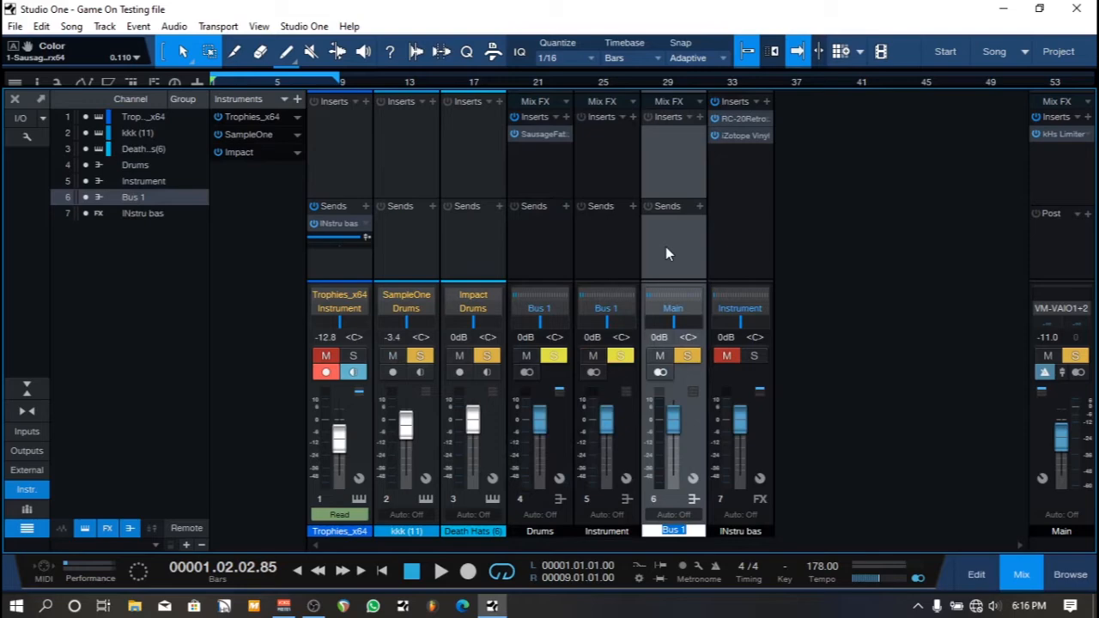
pyautogui.write('REE')
pyautogui.press('BackSpace')
pyautogui.write('FERENCE')
pyautogui.press('Return')
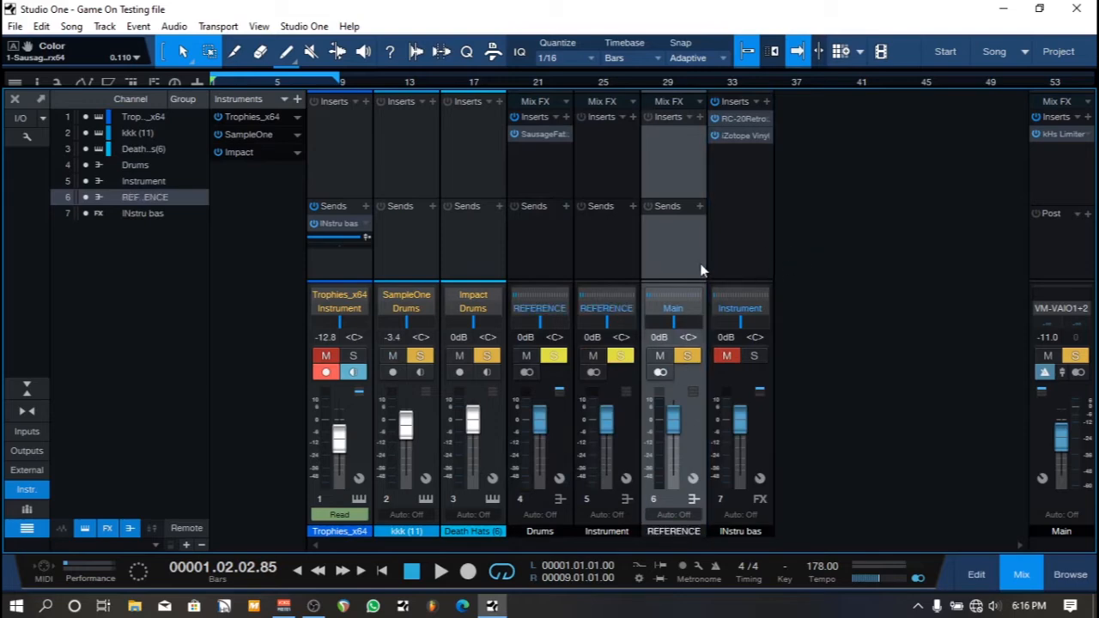
pyautogui.click(690, 357)
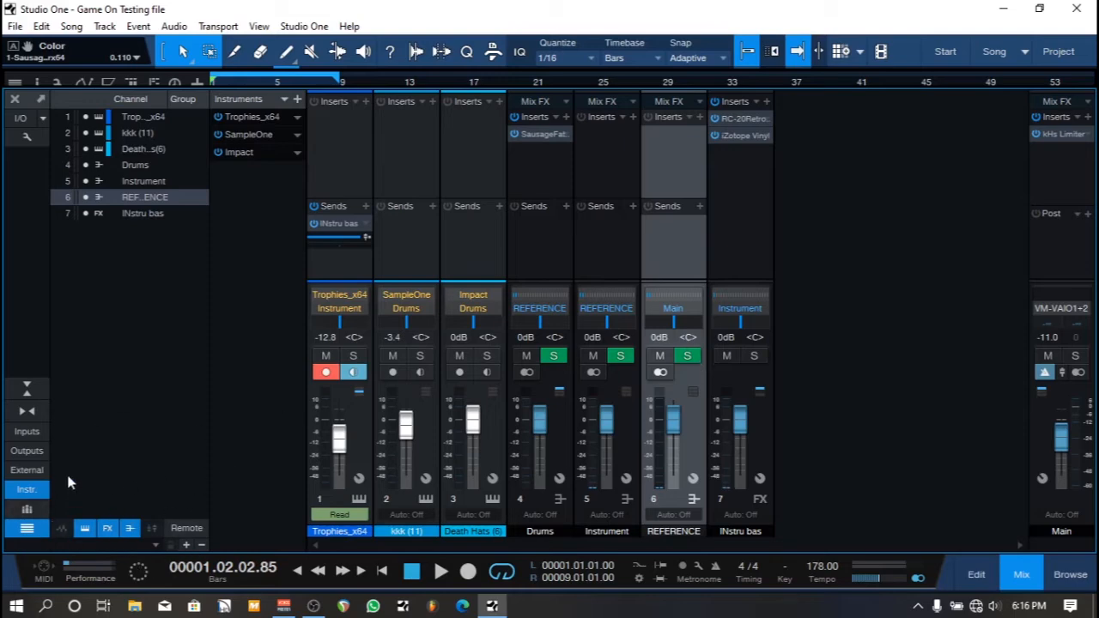
# Step: Turn off the console option that keeps FX channels to the right
pyautogui.click(27, 137)
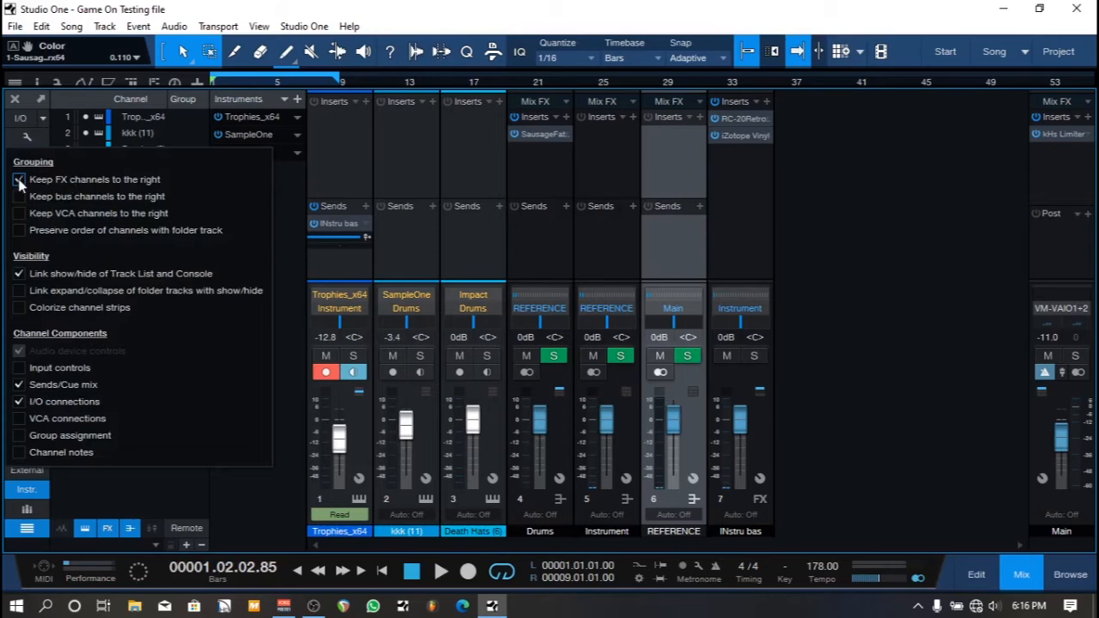
pyautogui.click(19, 180)
# Step: Examine the Drums and Instrument buses and their shared routing to REFERENCE
pyautogui.click(665, 256)
pyautogui.click(621, 257)
pyautogui.click(658, 257)
pyautogui.click(618, 257)
pyautogui.click(656, 261)
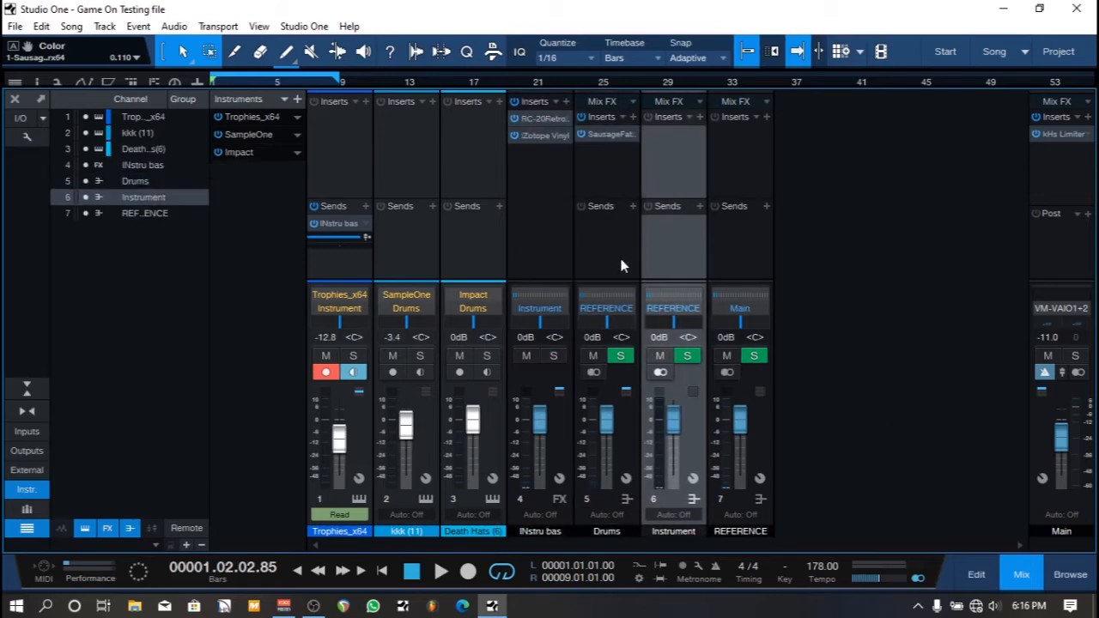
pyautogui.click(621, 263)
pyautogui.click(667, 261)
pyautogui.click(632, 262)
pyautogui.click(658, 257)
pyautogui.click(616, 264)
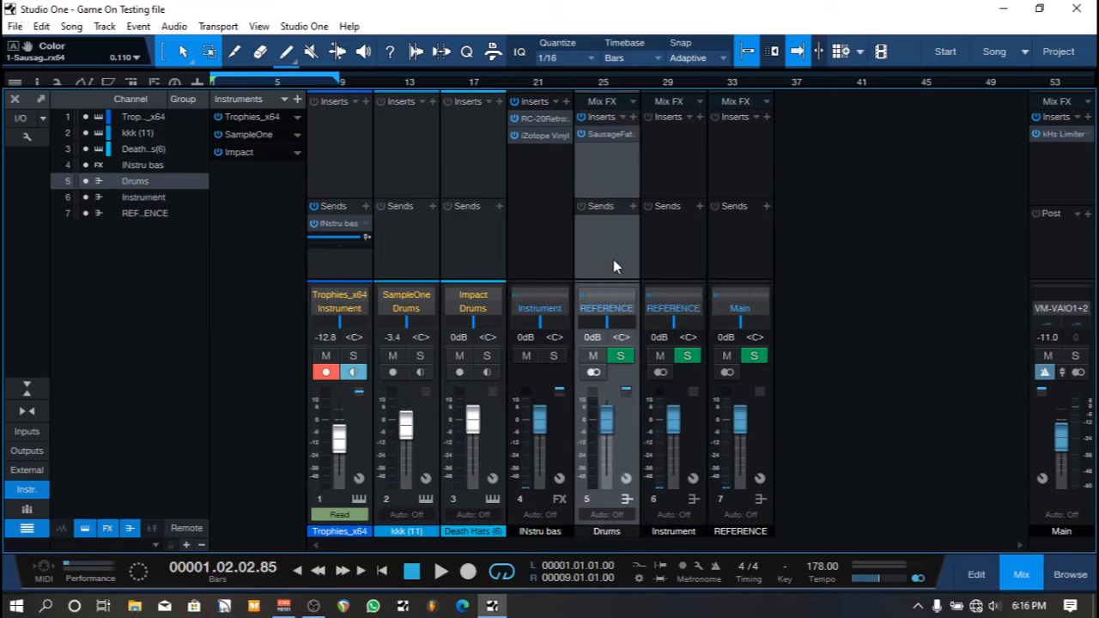
# Step: Add a bus for the REFERENCE channel and rename it as MASTERING
pyautogui.click(747, 247)
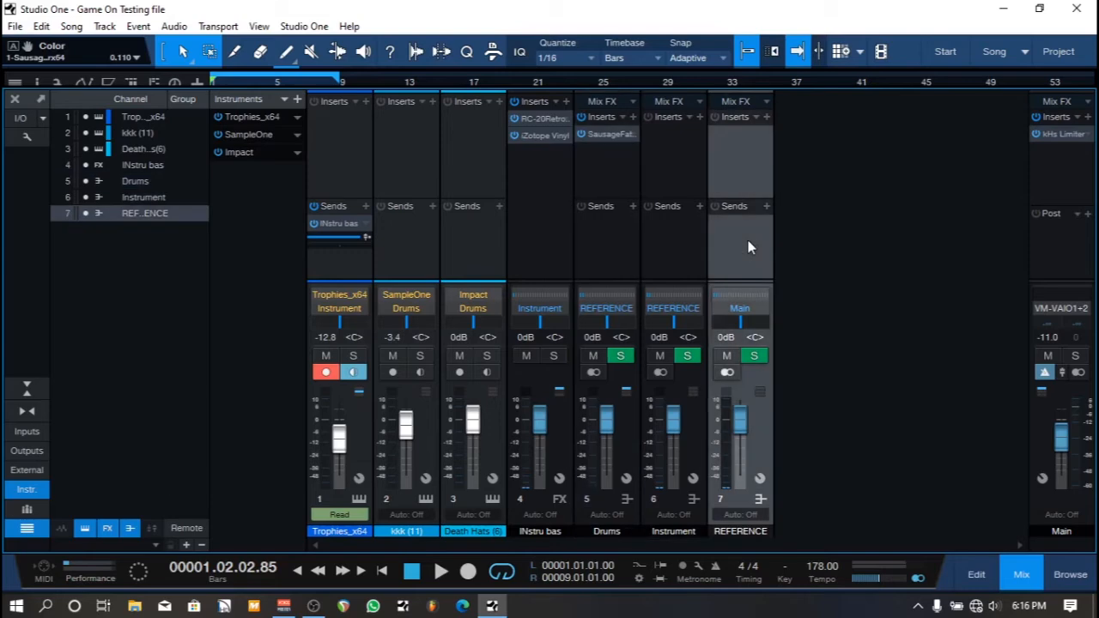
pyautogui.rightClick(748, 247)
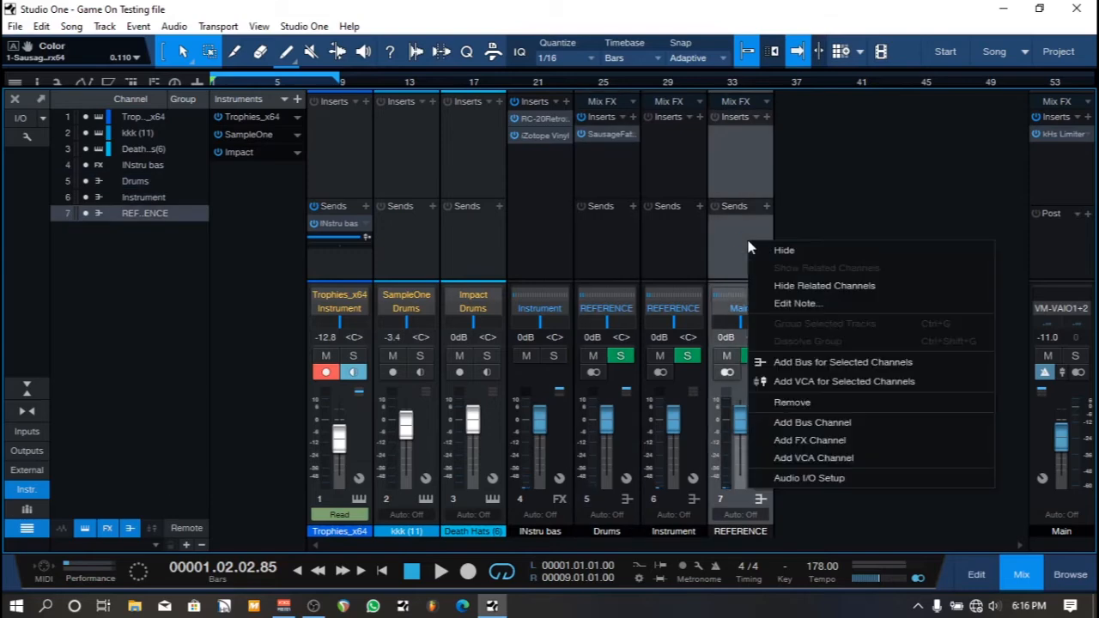
pyautogui.click(819, 363)
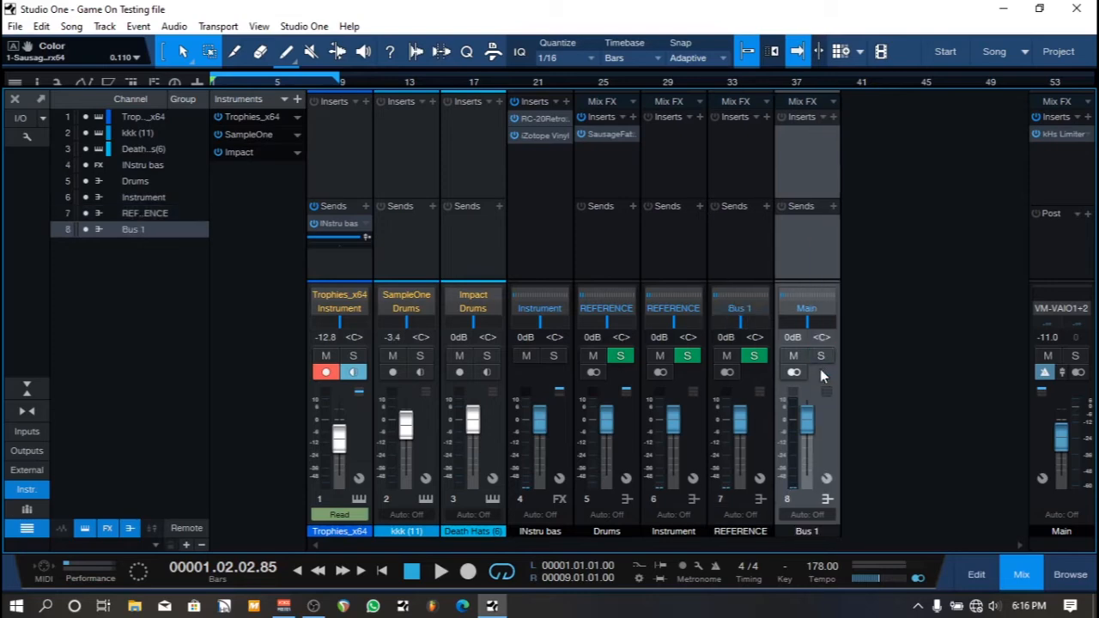
pyautogui.doubleClick(811, 532)
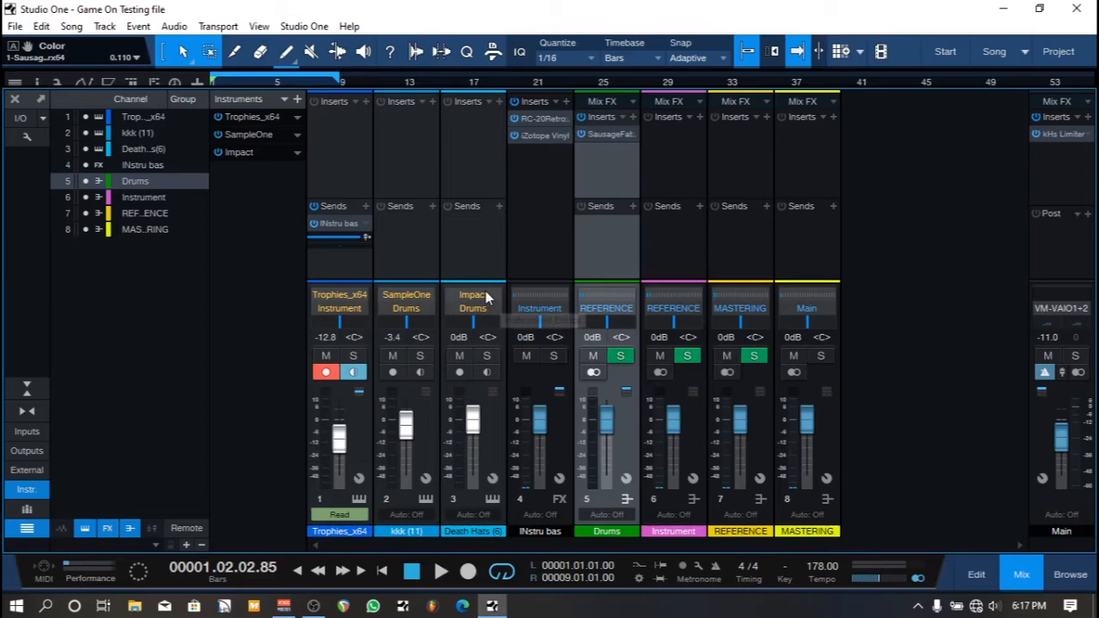
# Step: Review the routing from the melody, effect and drum channels through the Instrument and Drums buses to REFERENCE
pyautogui.click(345, 262)
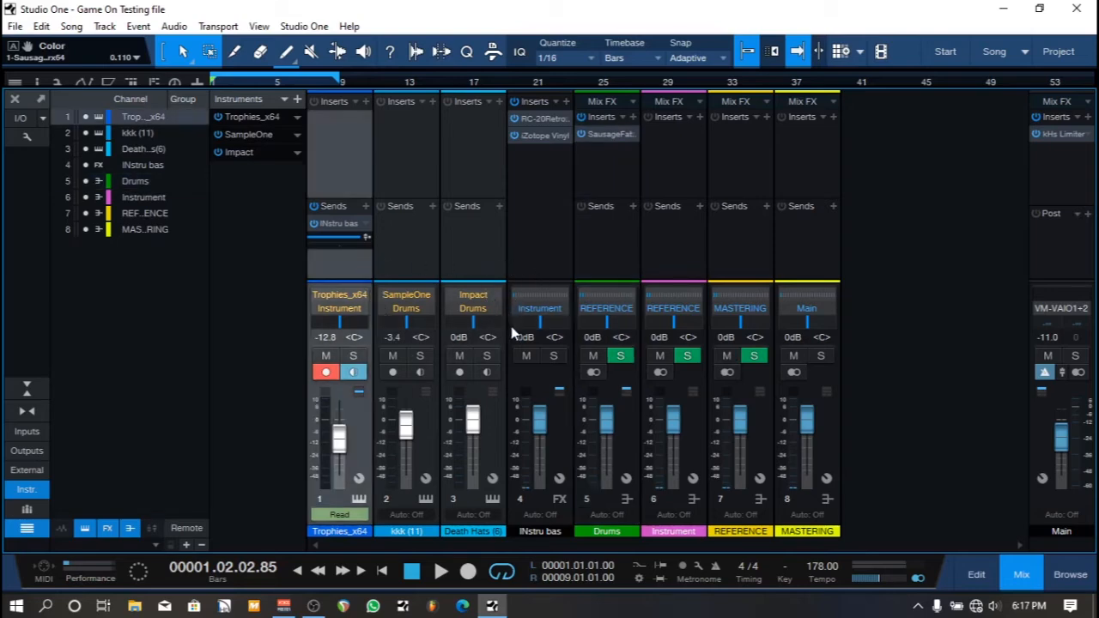
pyautogui.keyDown('shift'); pyautogui.click(560, 257); pyautogui.keyUp('shift')
pyautogui.press('Up')
pyautogui.click(550, 240)
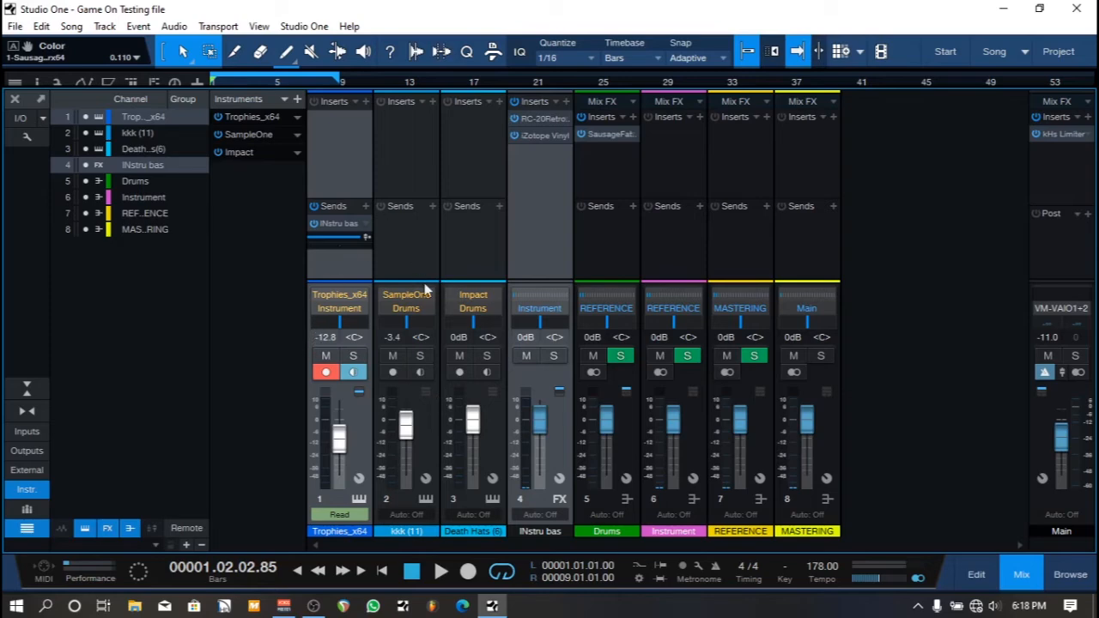
pyautogui.click(675, 245)
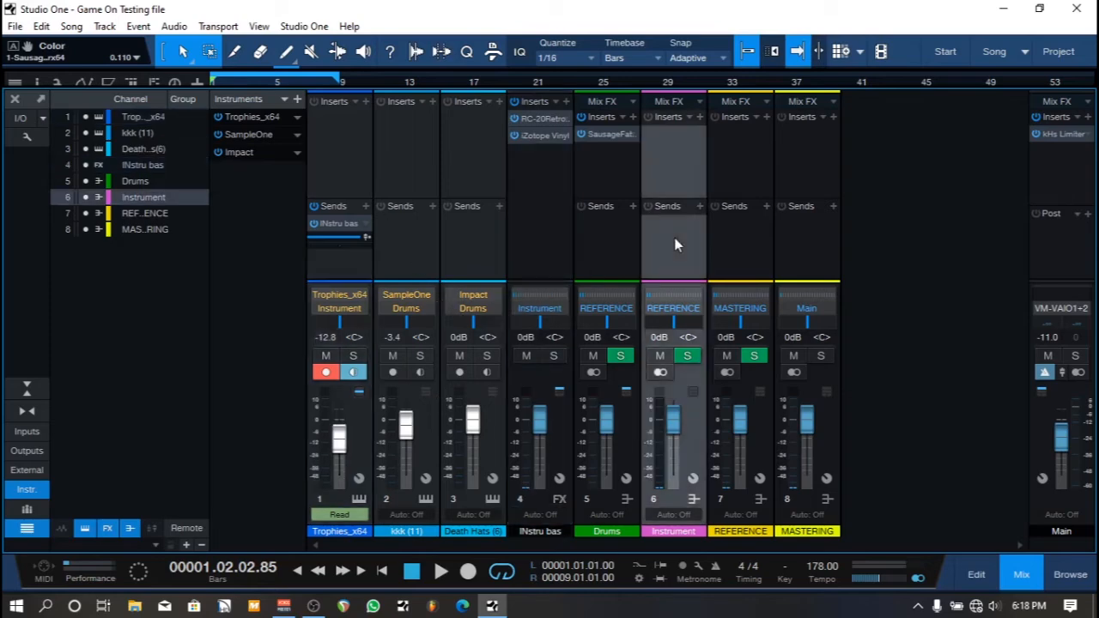
pyautogui.click(421, 249)
pyautogui.keyDown('shift'); pyautogui.click(473, 245); pyautogui.keyUp('shift')
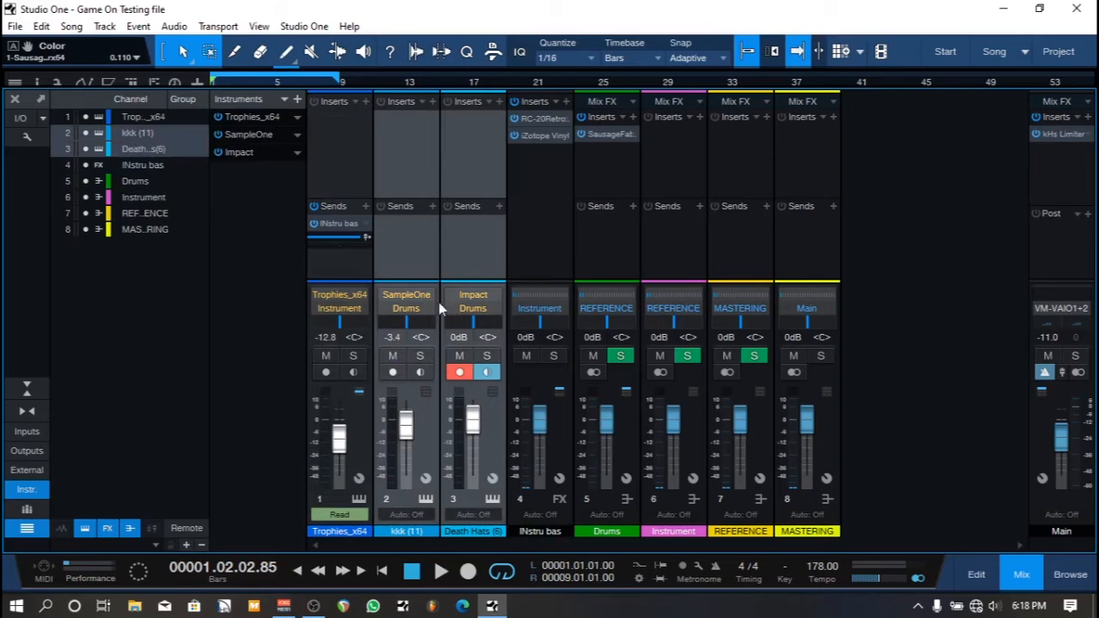
pyautogui.click(617, 255)
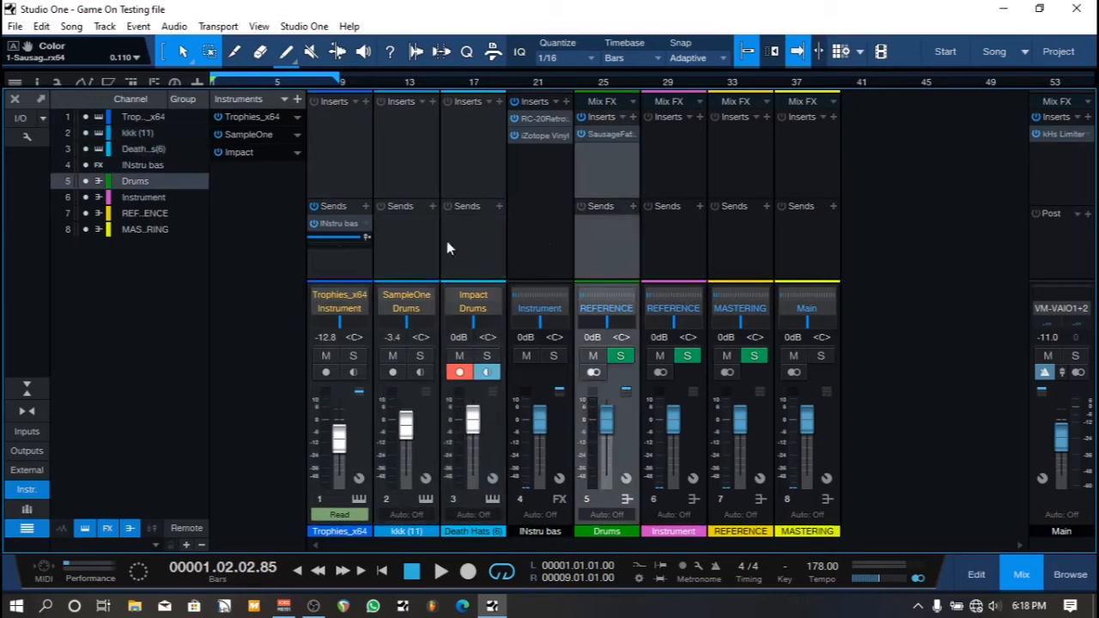
pyautogui.click(748, 159)
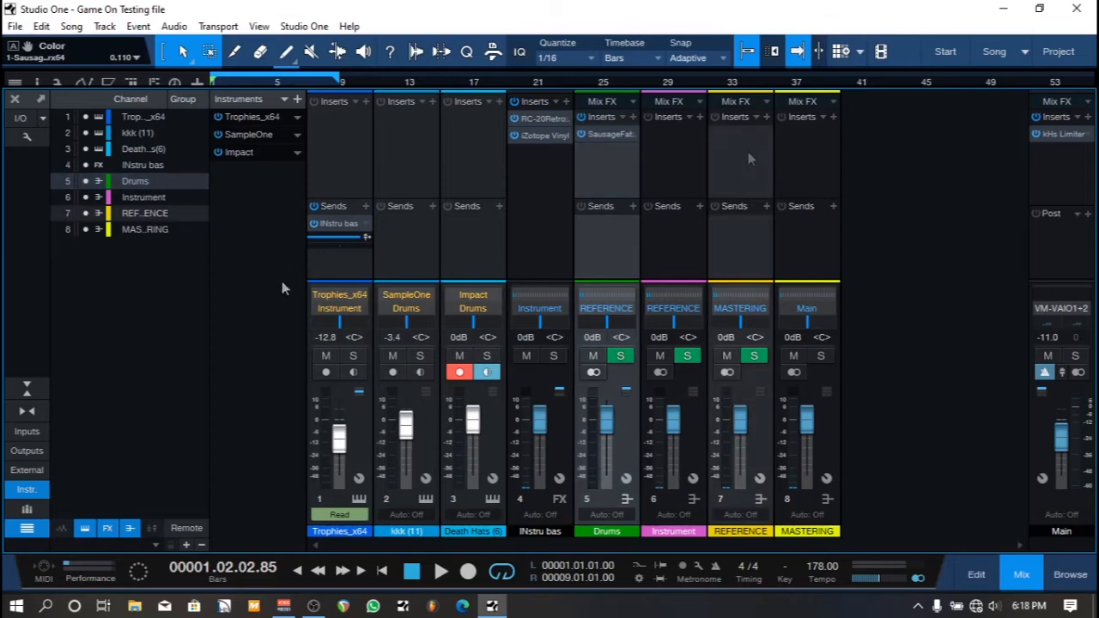
# Step: Insert the HoRNetVUMeterMK4 and VU Meter Stereo plug-ins on the REFERENCE bus and close their window
pyautogui.click(766, 117)
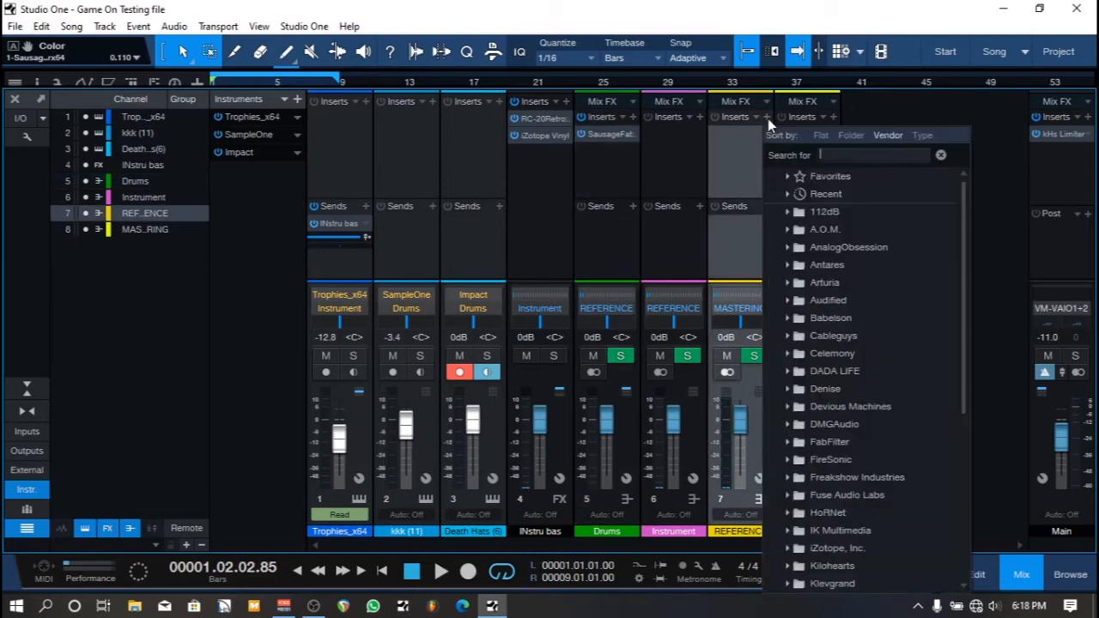
pyautogui.write('VU')
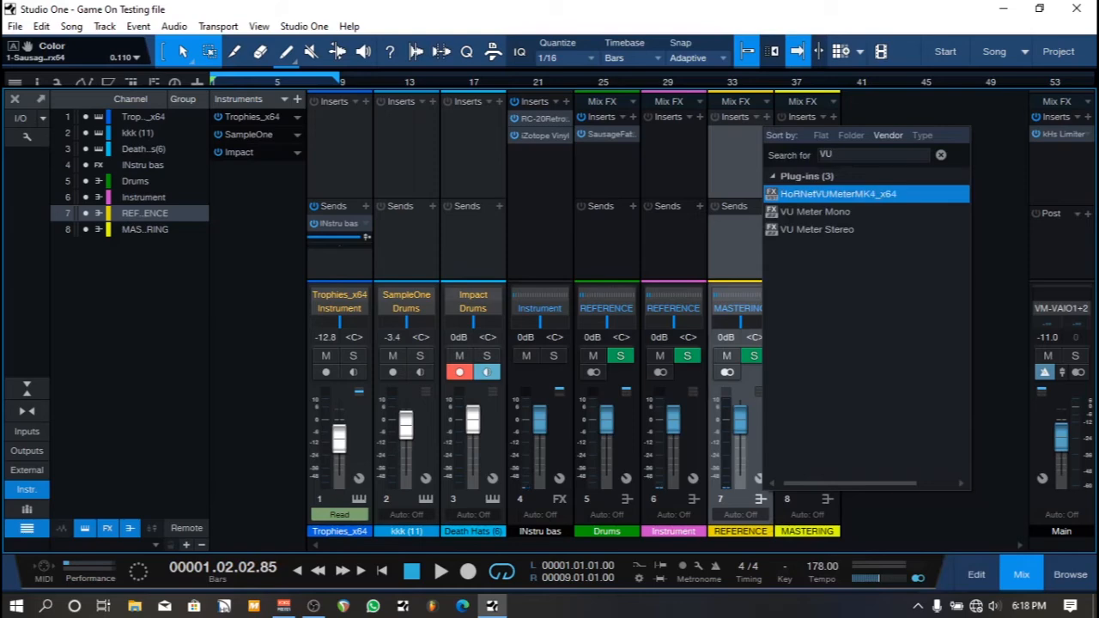
pyautogui.click(819, 229)
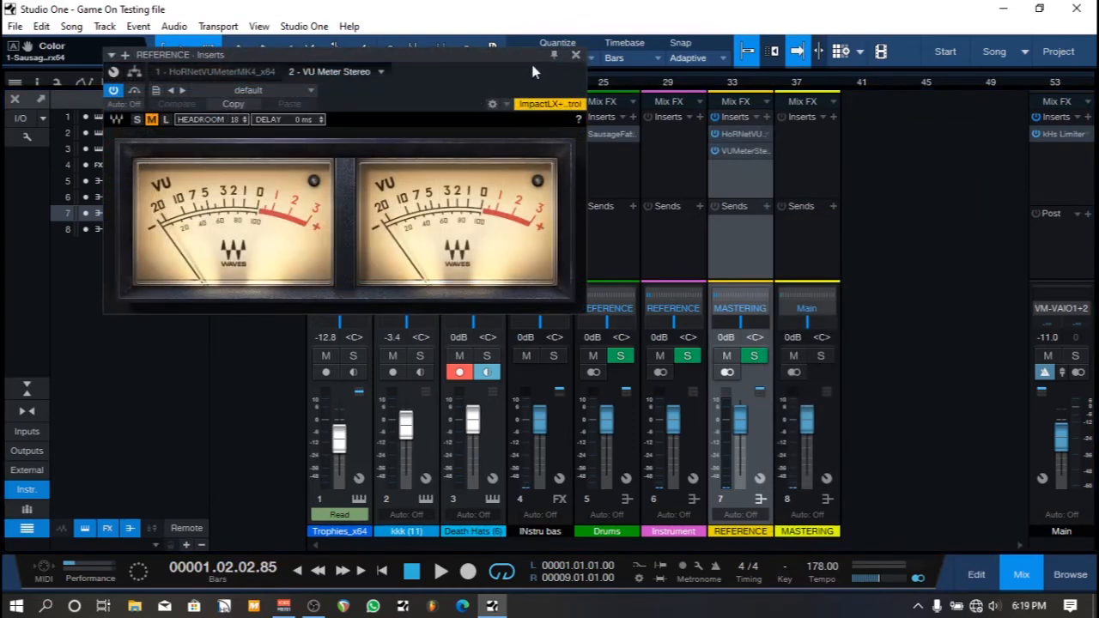
pyautogui.moveTo(532, 72); pyautogui.dragTo(659, 225)
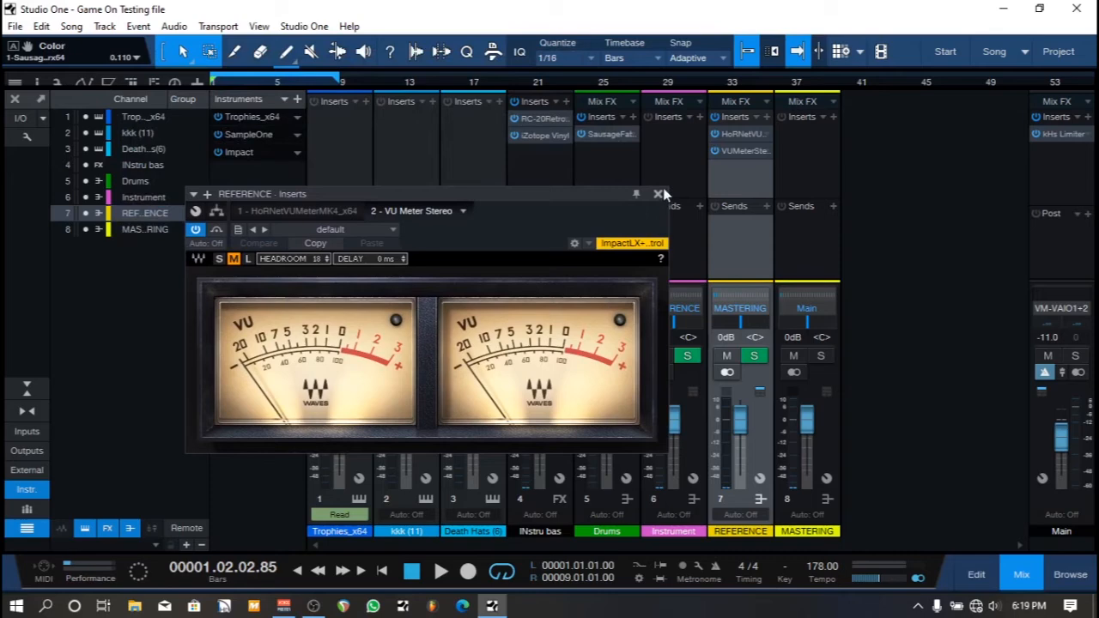
pyautogui.click(658, 193)
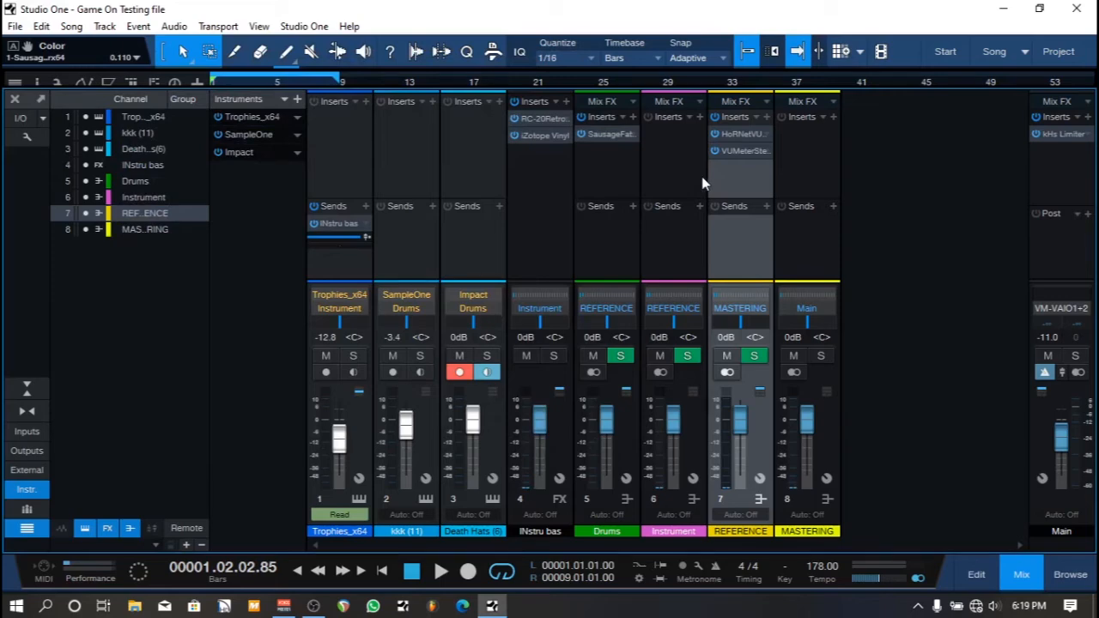
pyautogui.click(805, 192)
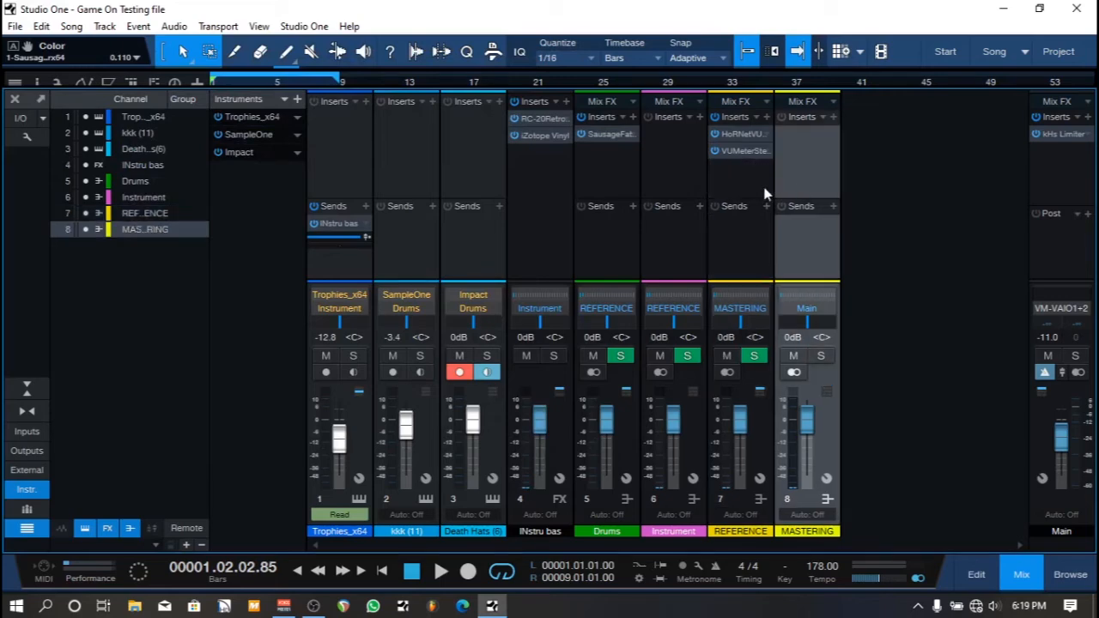
pyautogui.click(742, 194)
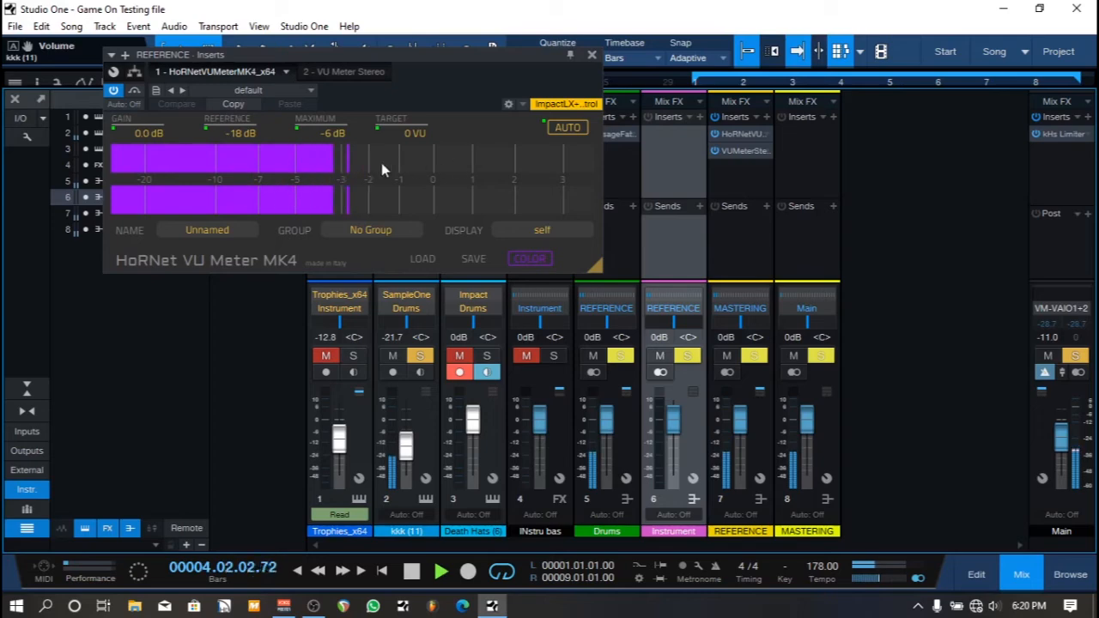
# Step: Close the HoRNet VU Meter, turn off solo on the kkk (11) channel and stop playback
pyautogui.click(591, 54)
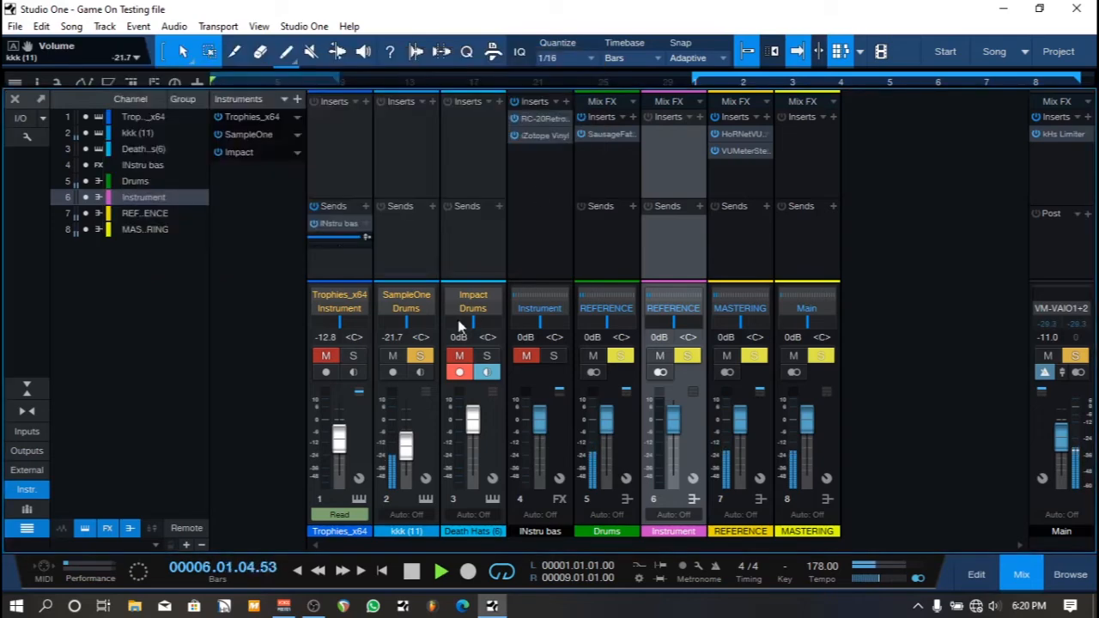
pyautogui.click(420, 356)
pyautogui.press('space')
# Step: Remove the VU Meter Stereo plug-in from the REFERENCE bus and check the HoRNet VU Meter settings
pyautogui.rightClick(755, 151)
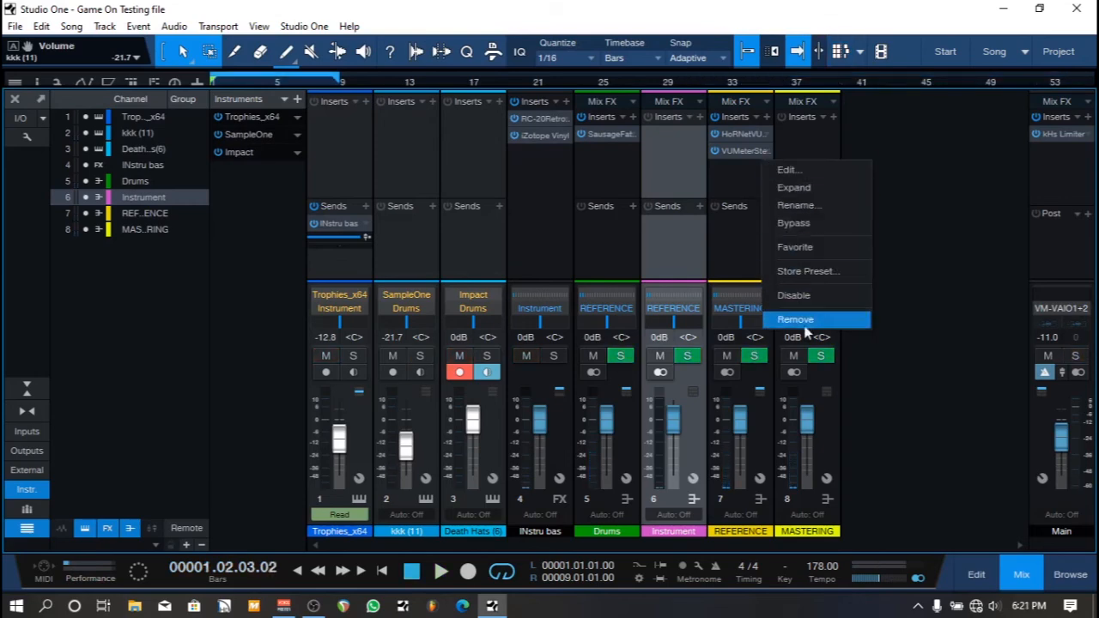
pyautogui.click(799, 321)
pyautogui.click(740, 135)
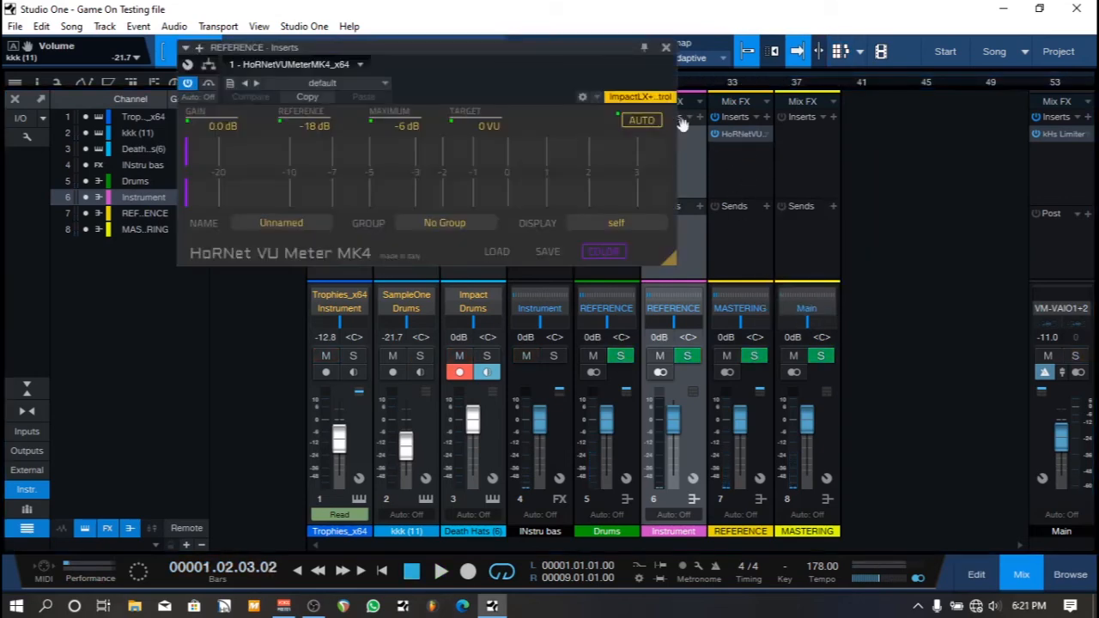
pyautogui.click(666, 48)
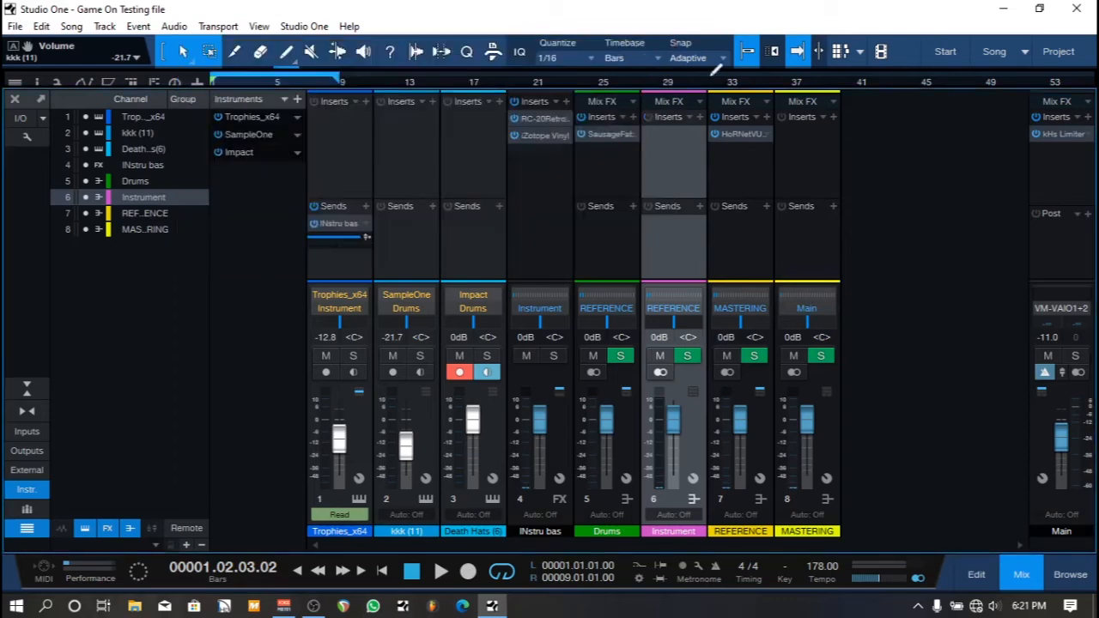
# Step: Insert the MAnalyzer plug-in on the REFERENCE bus and move its window clear of the source channels
pyautogui.click(767, 119)
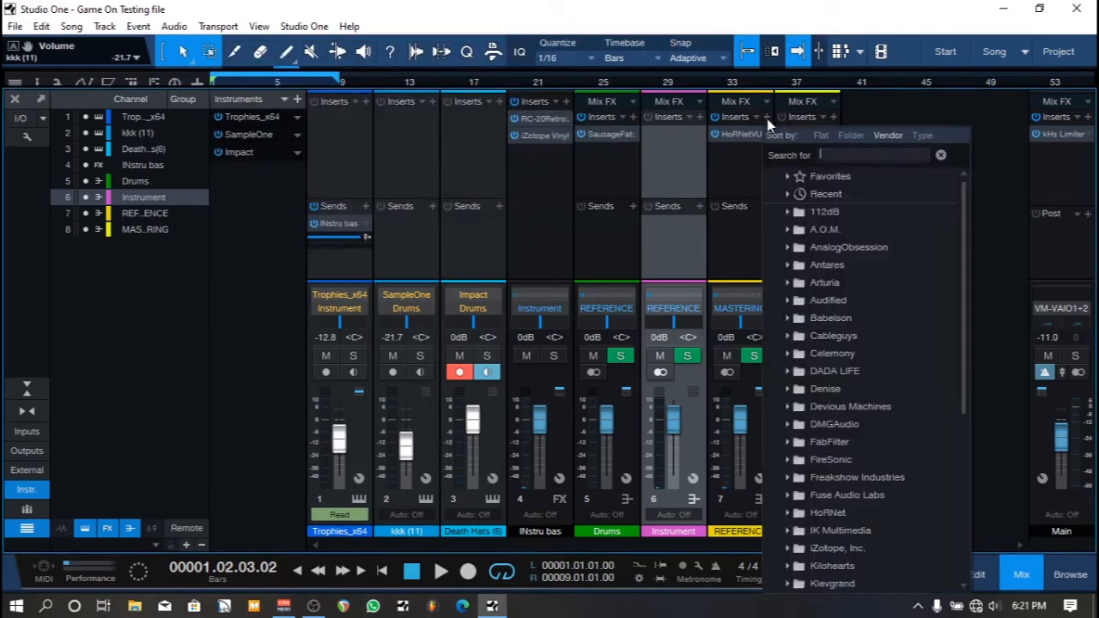
pyautogui.write('ANAL')
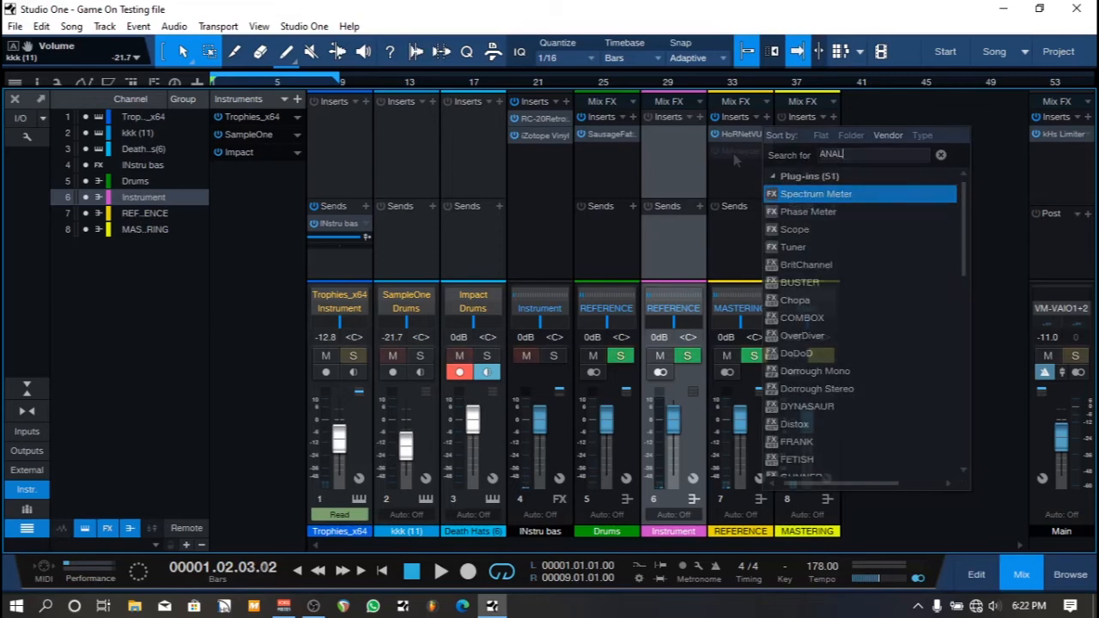
pyautogui.press('Return')
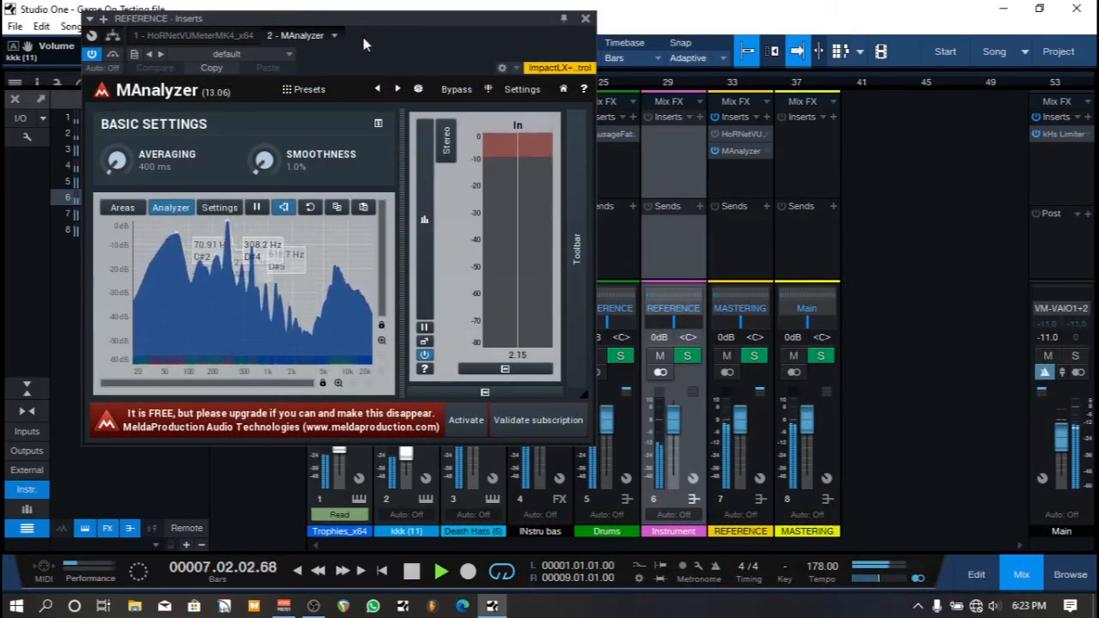
pyautogui.press('space')
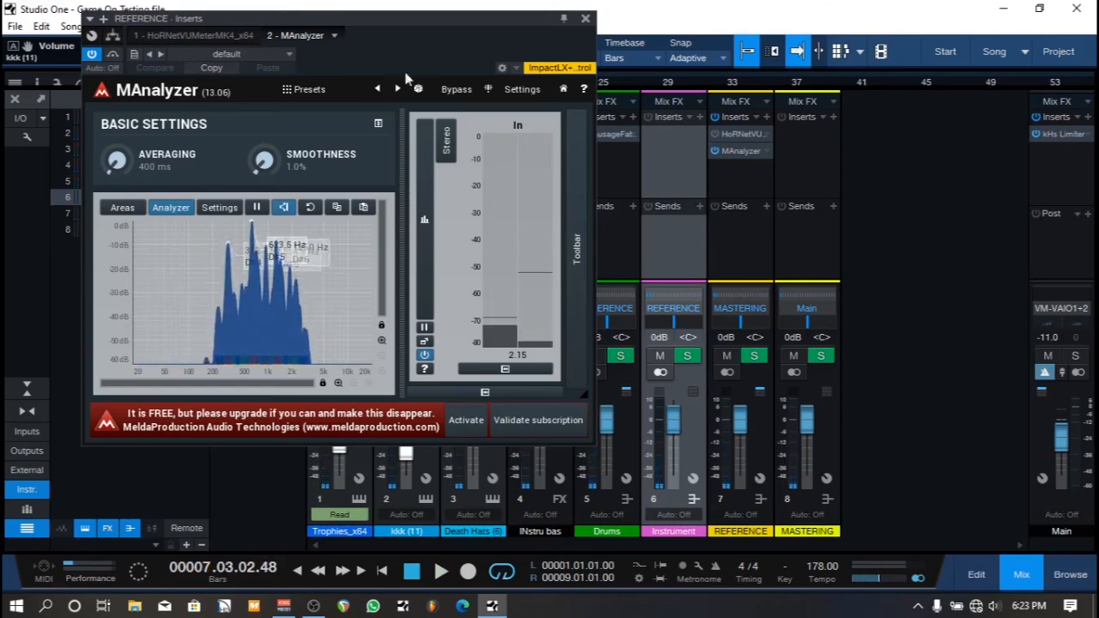
pyautogui.moveTo(404, 46); pyautogui.dragTo(885, 107)
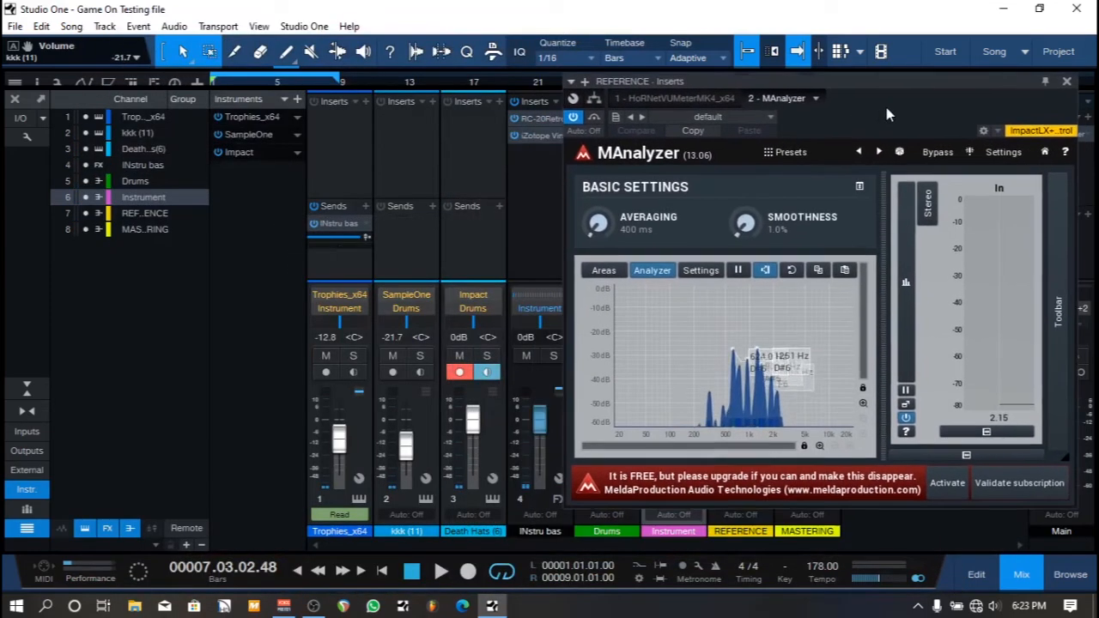
# Step: Raise the kkk (11) channel's volume to +7.6 dB and play the loop to watch its spectrum in MAnalyzer
pyautogui.moveTo(406, 445); pyautogui.dragTo(406, 425)
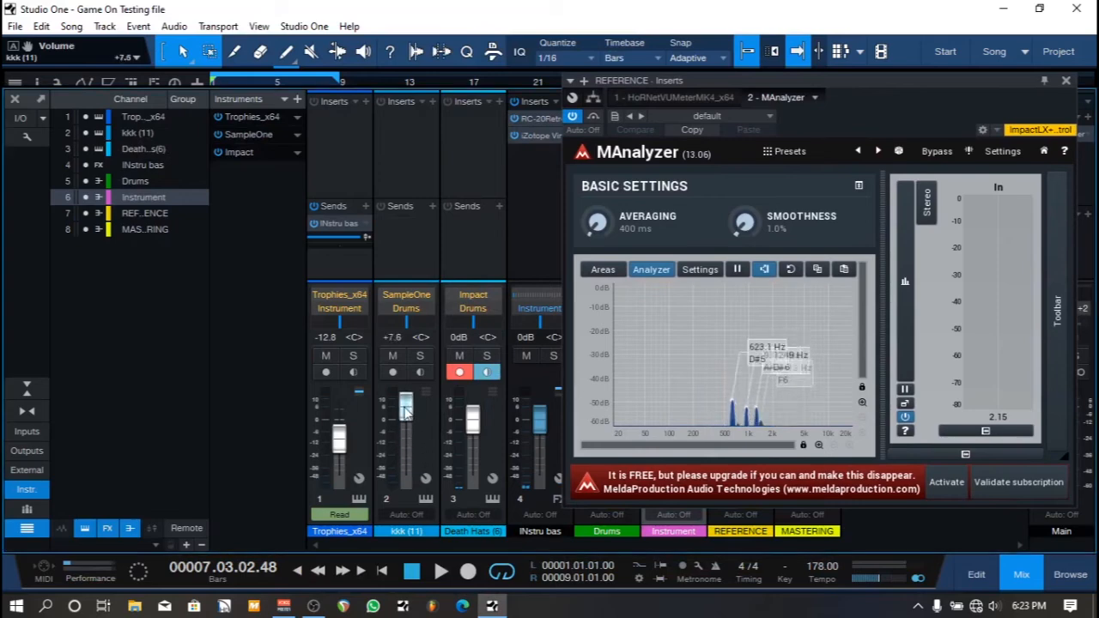
pyautogui.press('space')
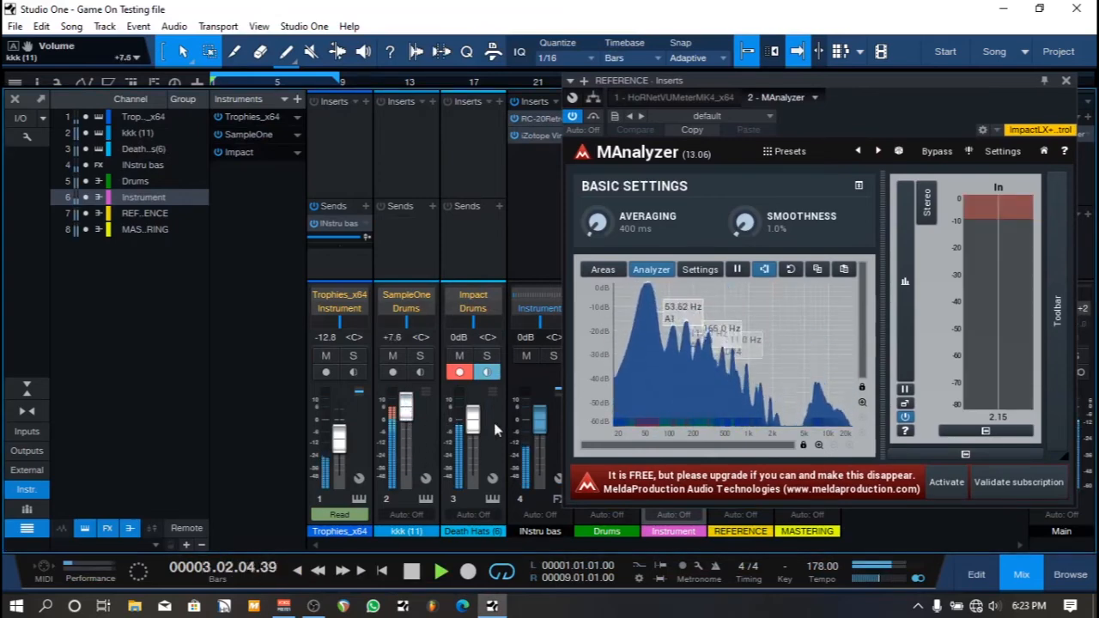
pyautogui.press('space')
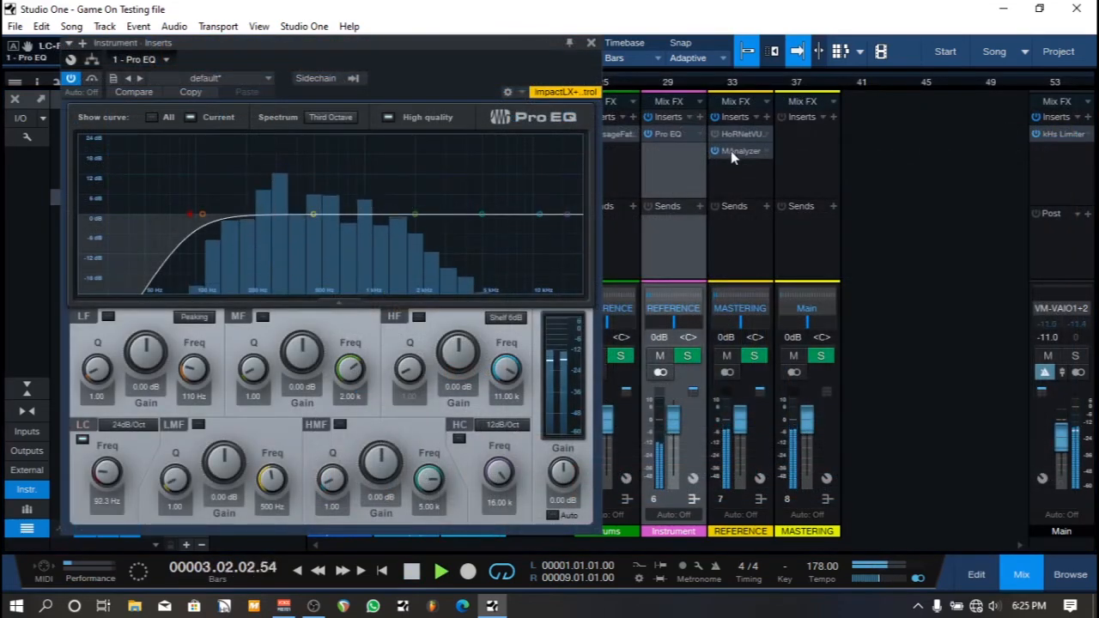
# Step: Open MAnalyzer from the REFERENCE bus and keep its window pinned clear of the bus channels
pyautogui.click(738, 152)
pyautogui.moveTo(365, 67); pyautogui.dragTo(624, 103)
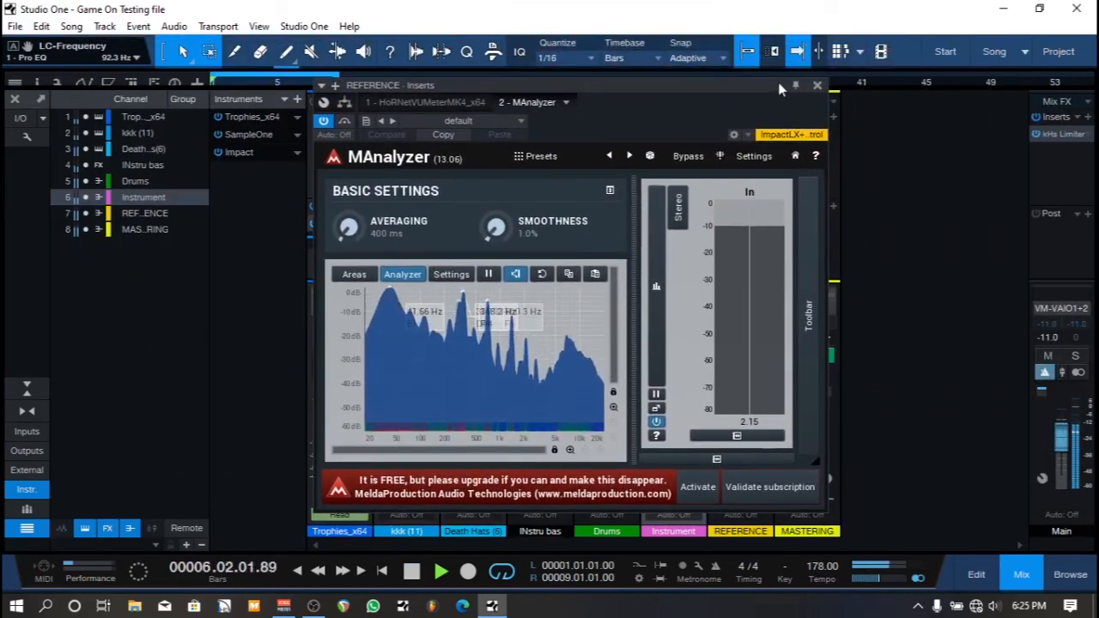
pyautogui.moveTo(794, 89); pyautogui.dragTo(439, 120)
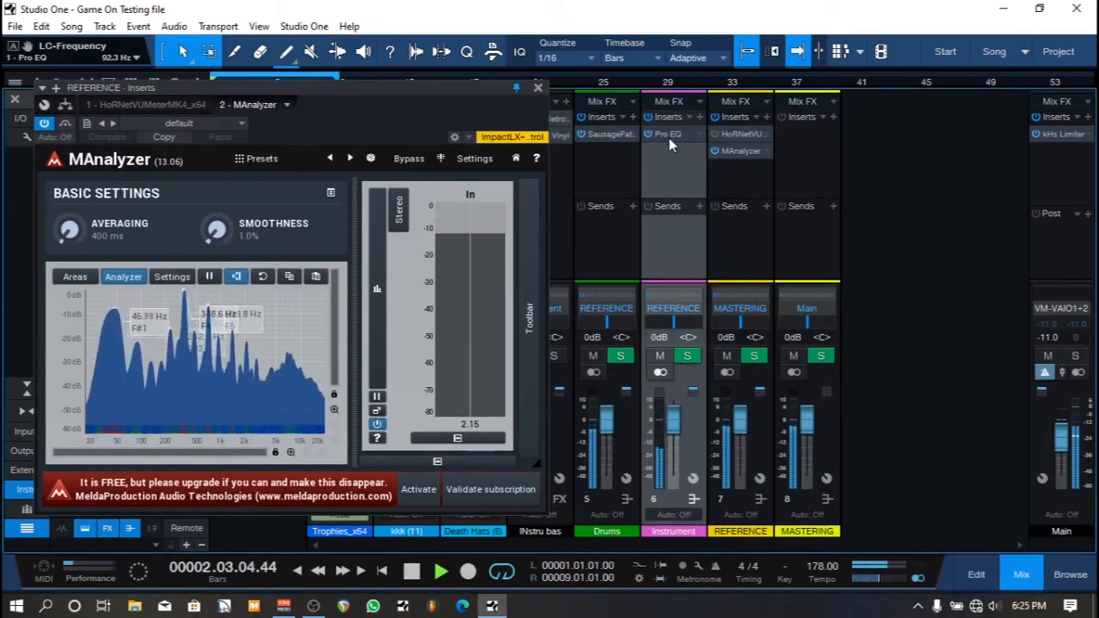
# Step: Set the low-cut frequency of the Instrument bus's Pro EQ to 118 Hz and close the equalizer
pyautogui.click(669, 135)
pyautogui.moveTo(424, 39); pyautogui.dragTo(784, 64)
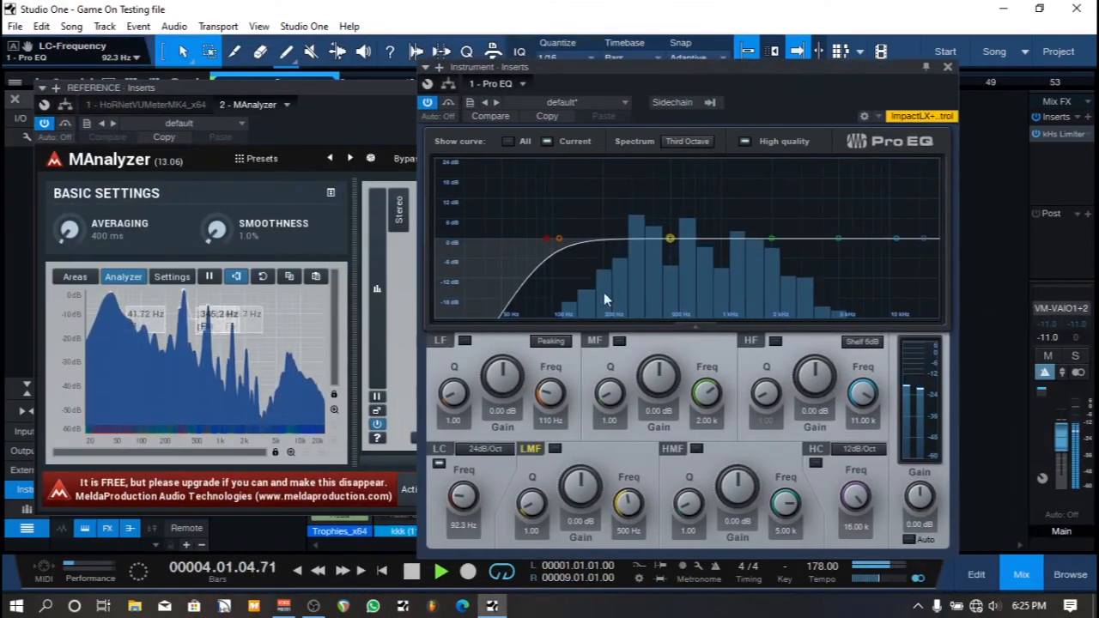
pyautogui.moveTo(474, 494); pyautogui.dragTo(452, 487)
pyautogui.click(947, 66)
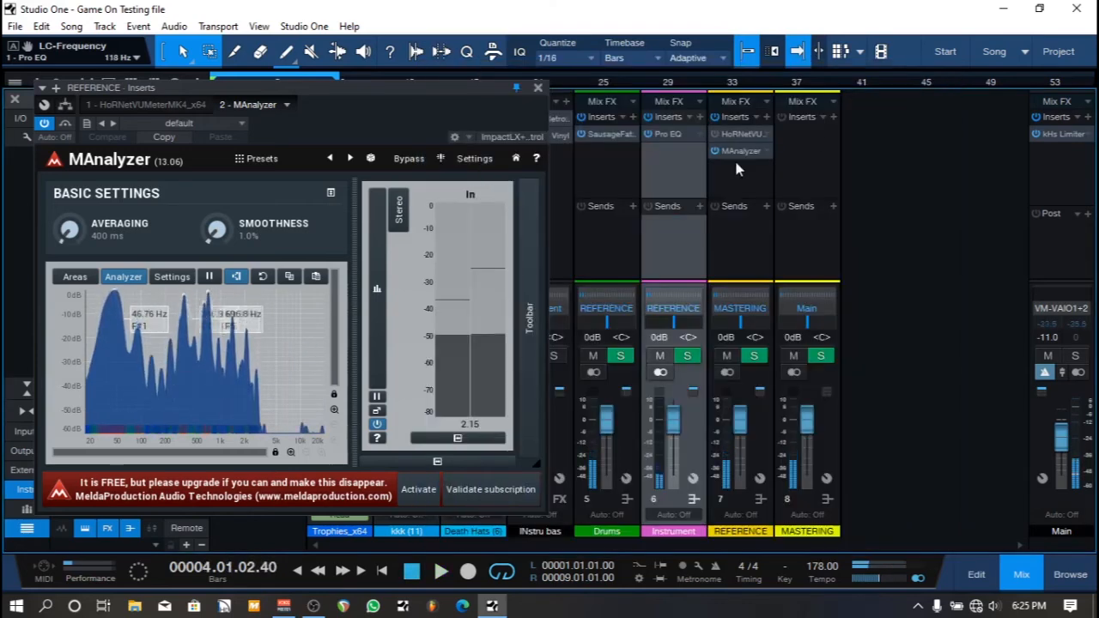
# Step: Copy the Instrument bus's Pro EQ to the Drums bus and adjust its low-cut frequency during playback
pyautogui.click(661, 134)
pyautogui.press('space')
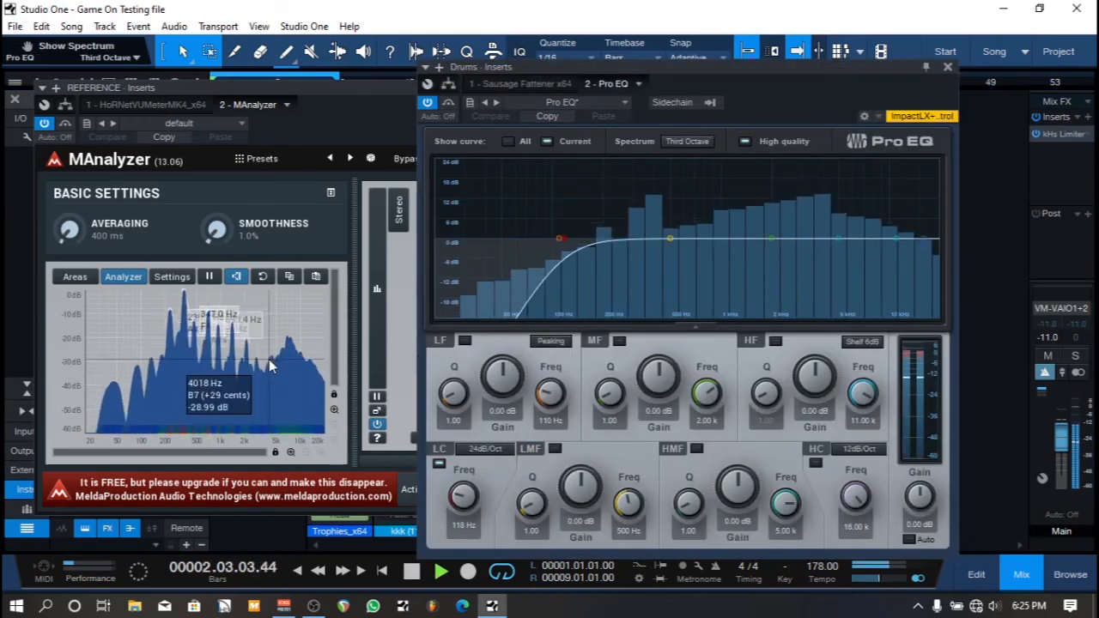
pyautogui.press('space')
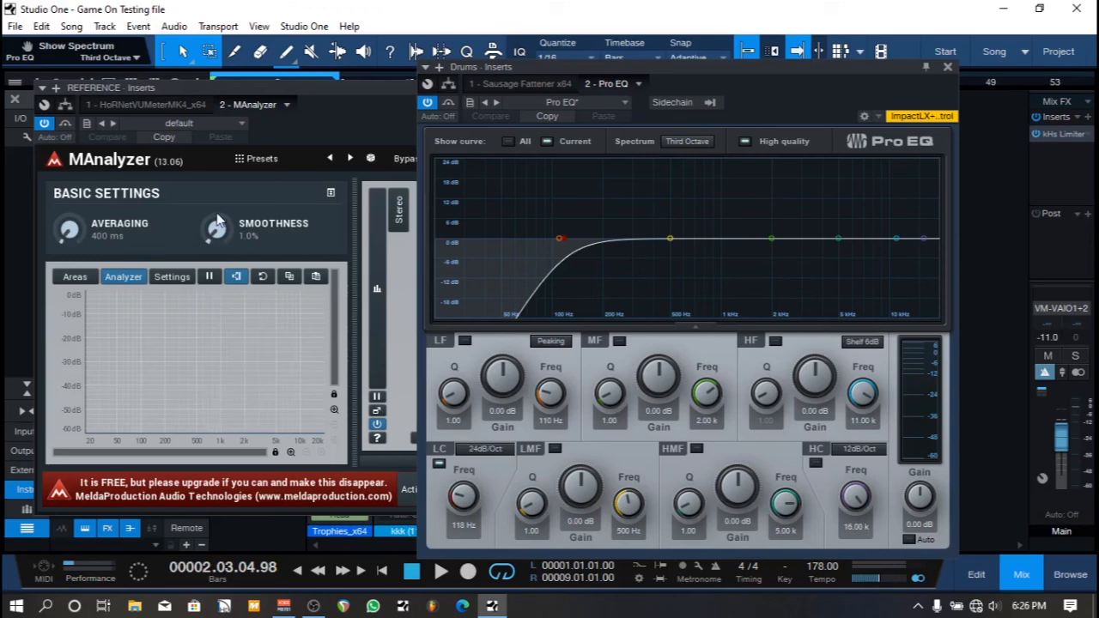
pyautogui.press('space')
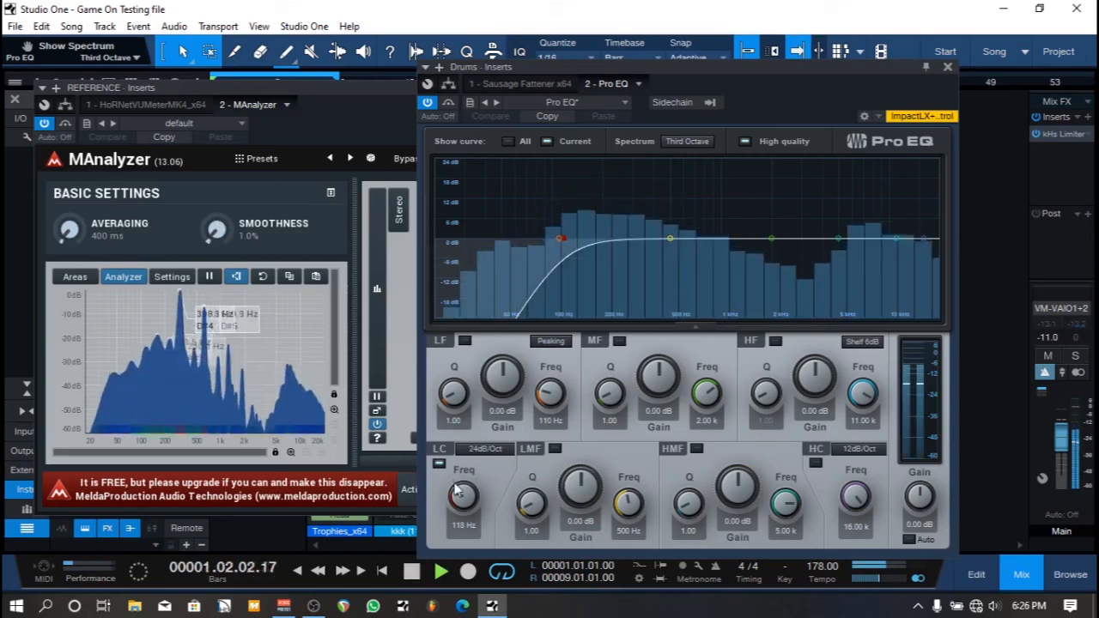
pyautogui.moveTo(461, 488)
pyautogui.mouseDown()
pyautogui.moveTo(459, 526)
pyautogui.moveTo(460, 494)
pyautogui.mouseUp()
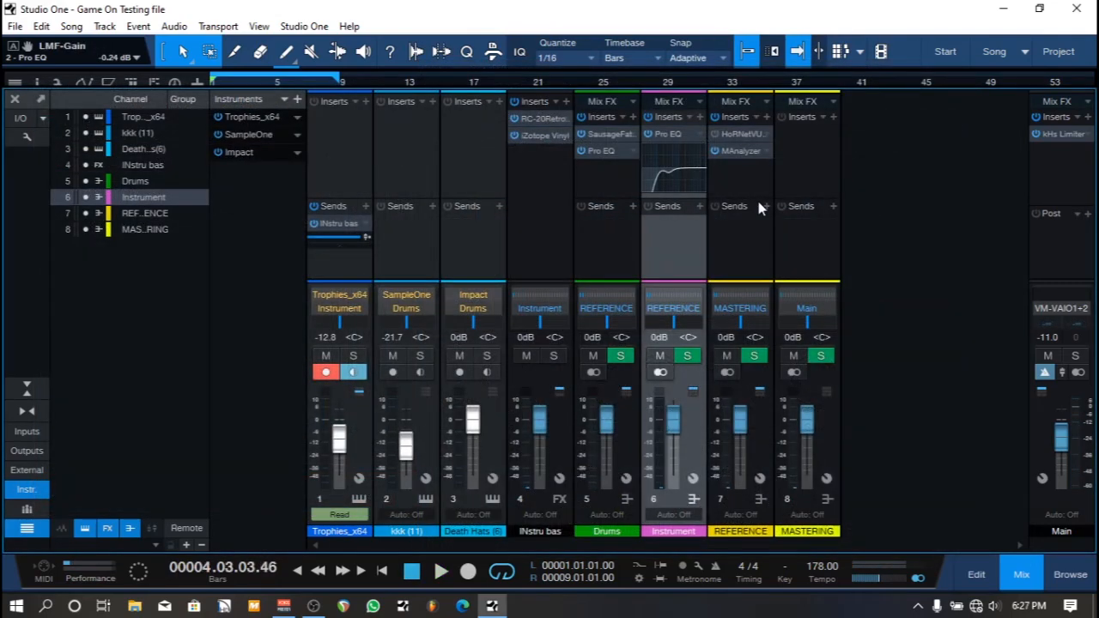
# Step: Save the song and insert Ozone 9 on the MASTERING bus
pyautogui.hotkey('ctrl', 's')
pyautogui.click(832, 117)
pyautogui.write('O')
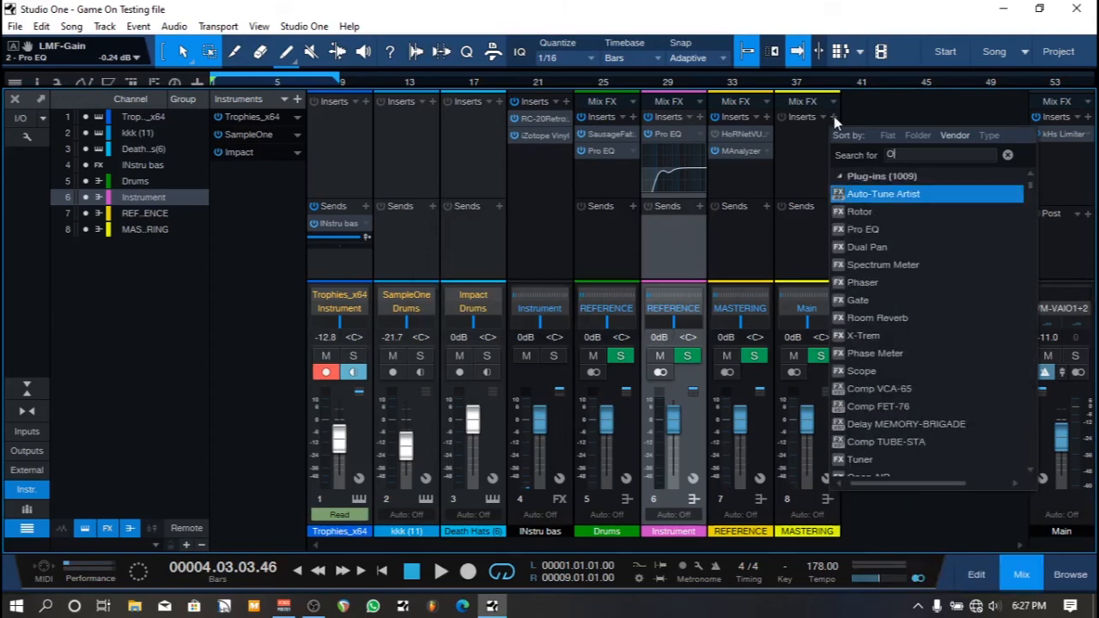
pyautogui.write('zone')
pyautogui.press('Return')
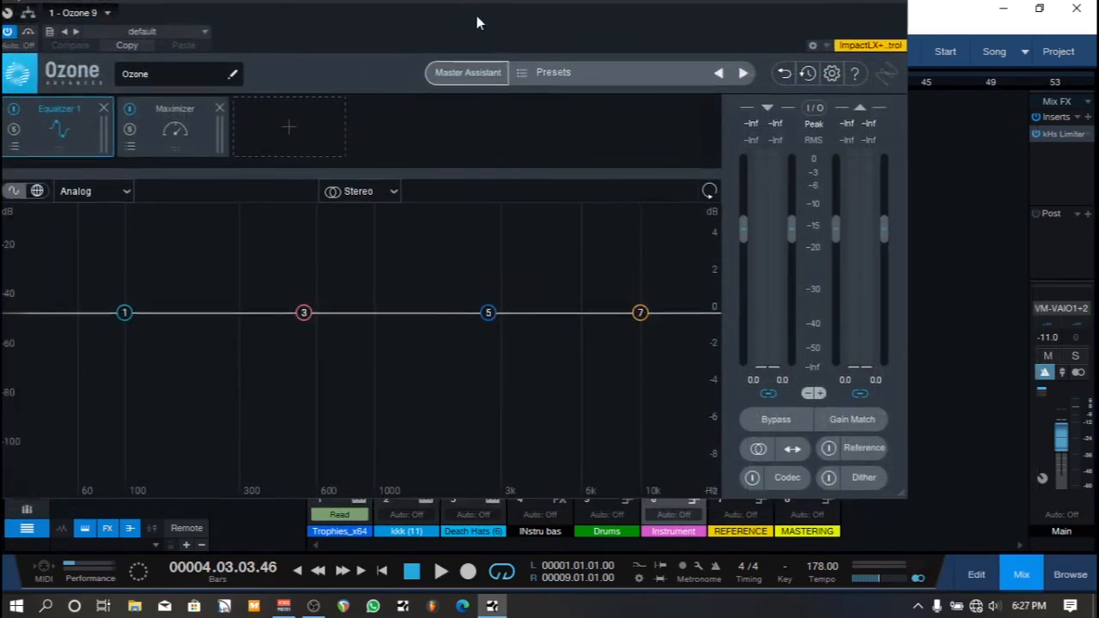
# Step: Start Ozone's Master Assistant and set the destination to CD
pyautogui.click(472, 86)
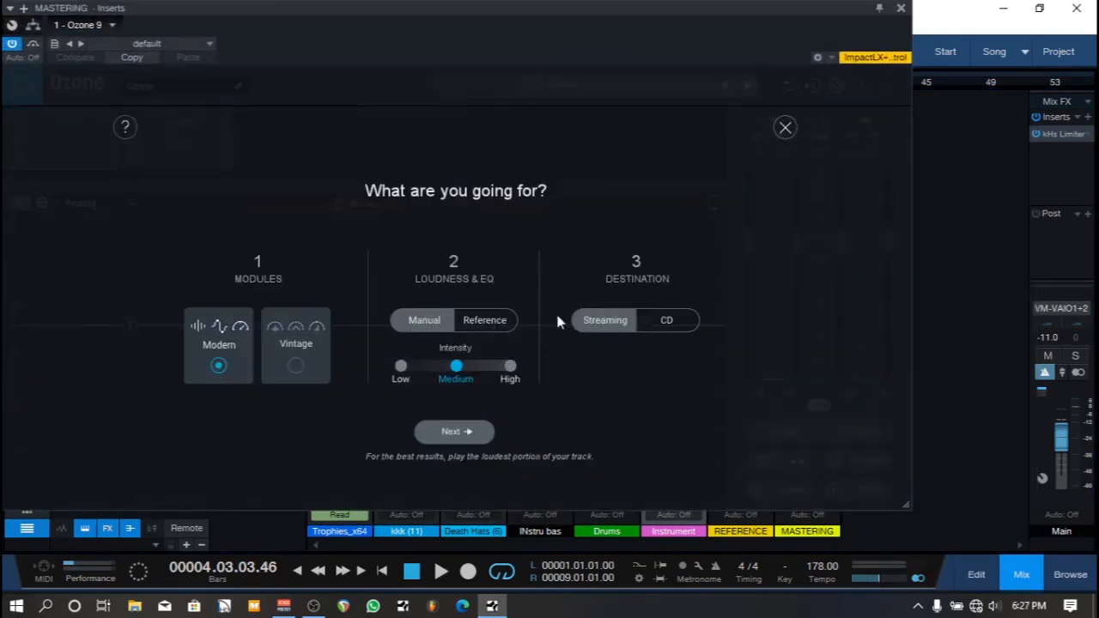
pyautogui.click(673, 326)
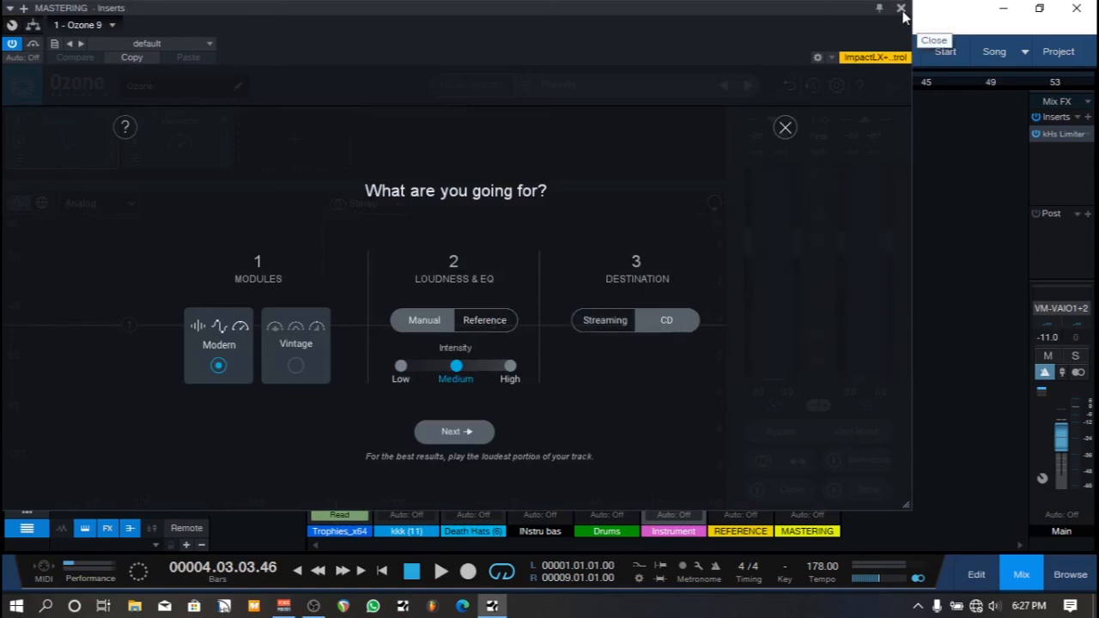
# Step: Move the kHs Limiter on the Main channel from the inserts to the post-fader section
pyautogui.click(1086, 135)
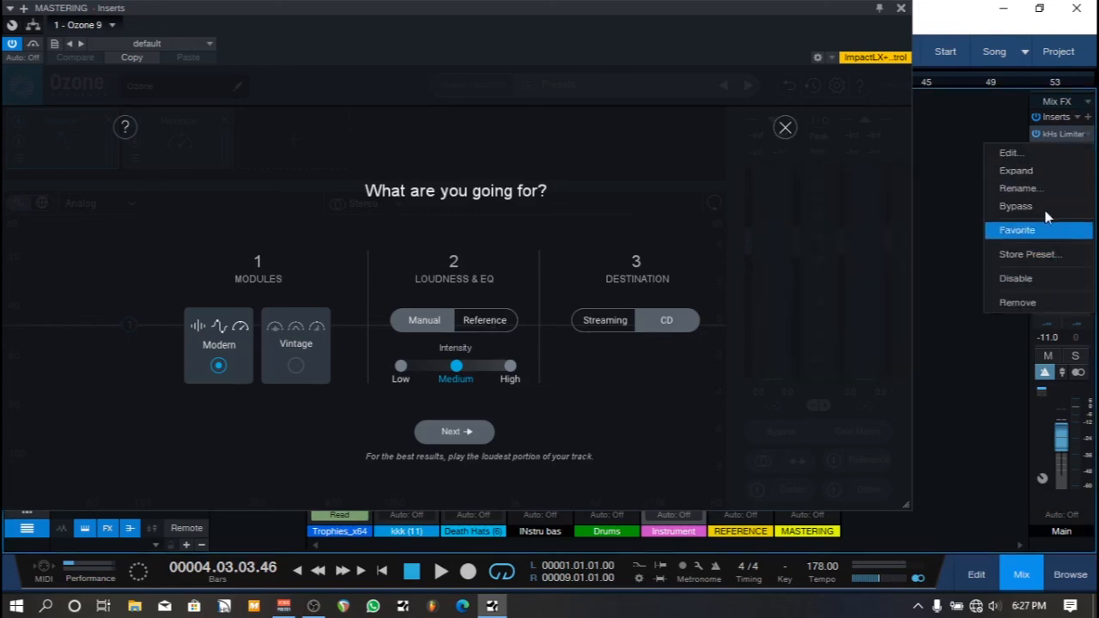
pyautogui.click(981, 148)
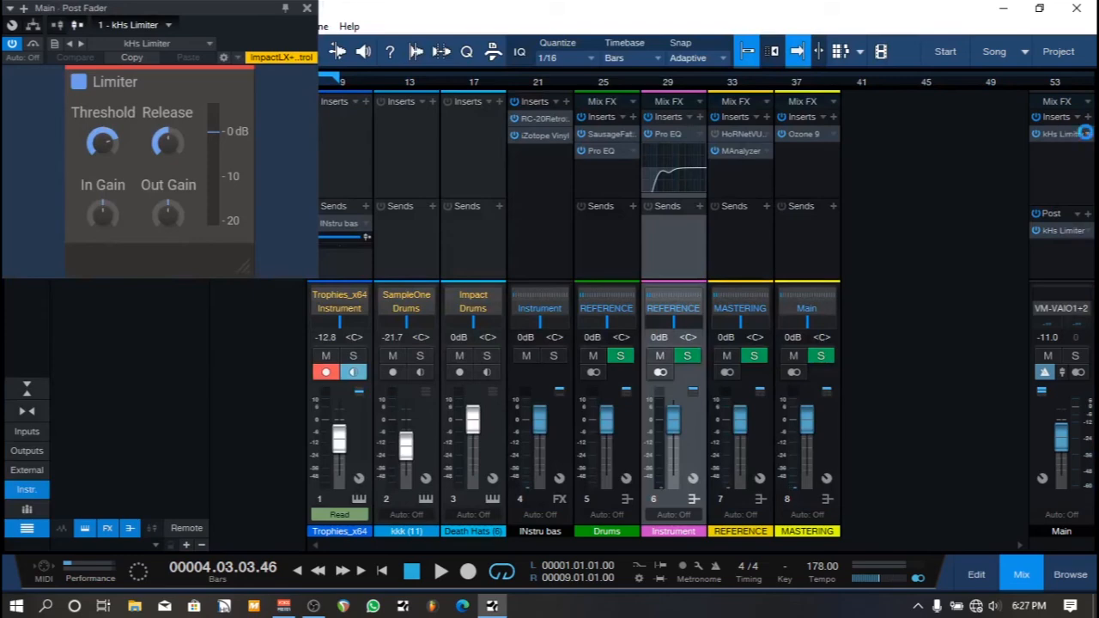
pyautogui.rightClick(1066, 138)
pyautogui.click(1069, 301)
# Step: Run Ozone's Master Assistant analysis on the playing loop, accept its suggestion and stop playback
pyautogui.click(804, 134)
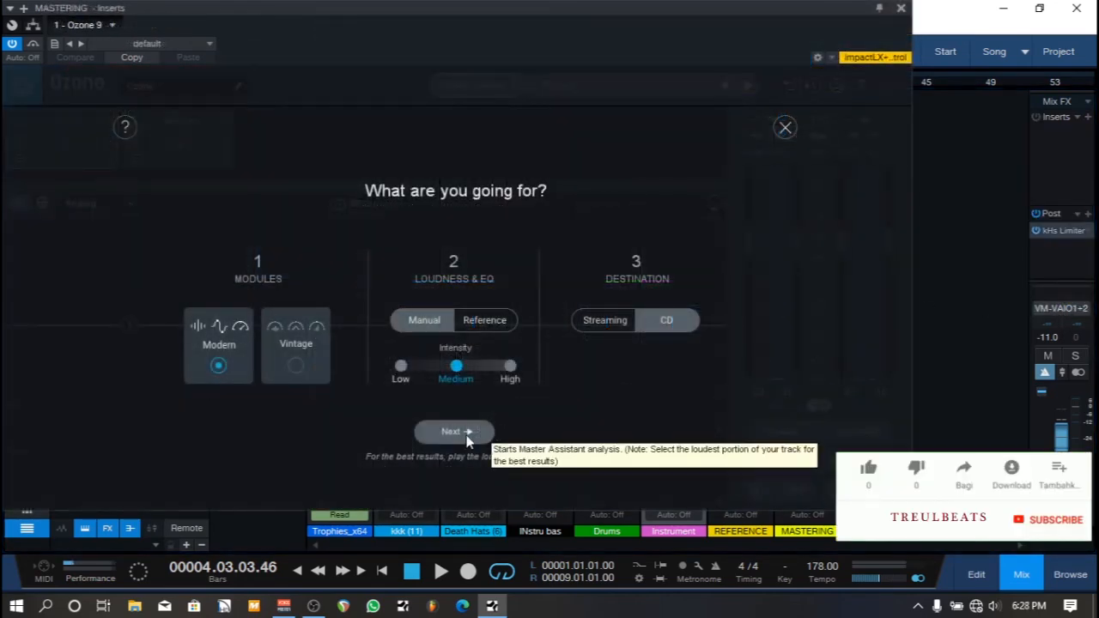
pyautogui.click(466, 435)
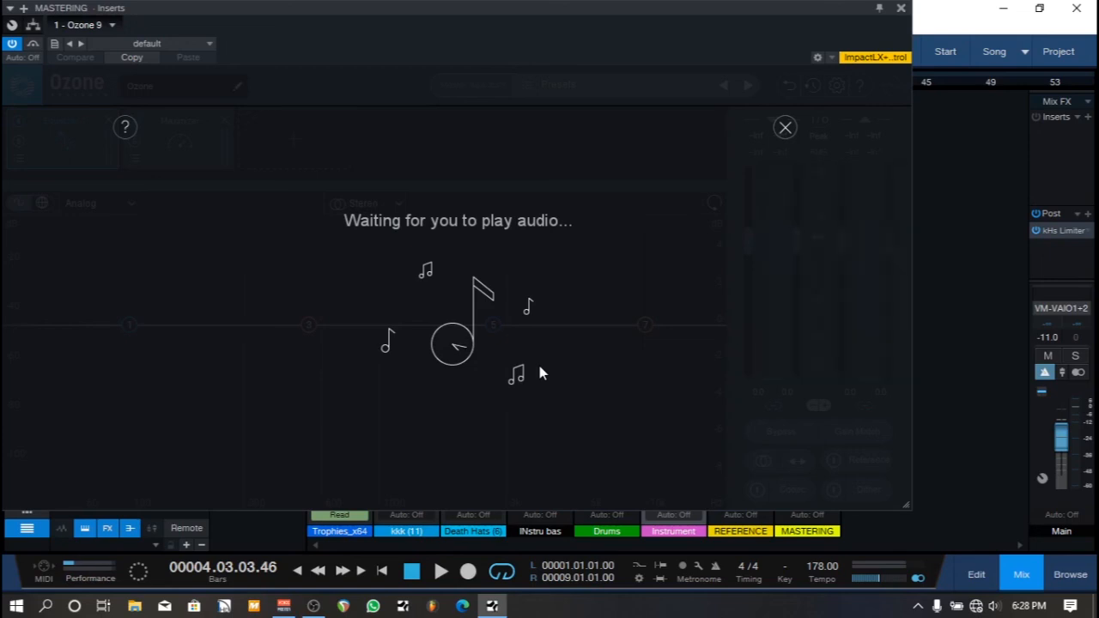
pyautogui.press('space')
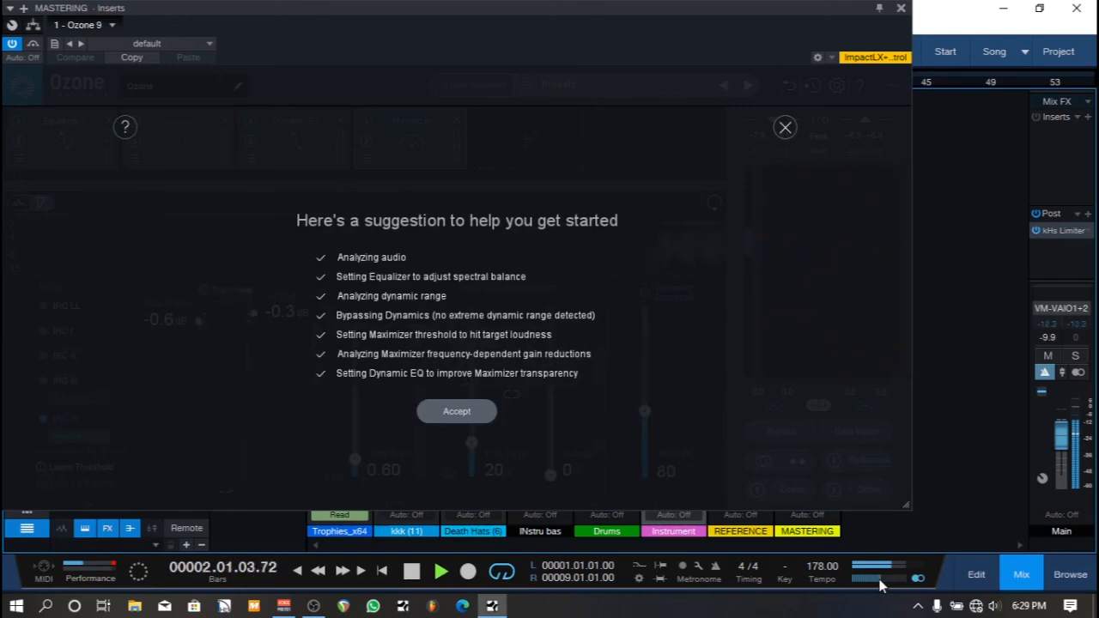
pyautogui.click(471, 413)
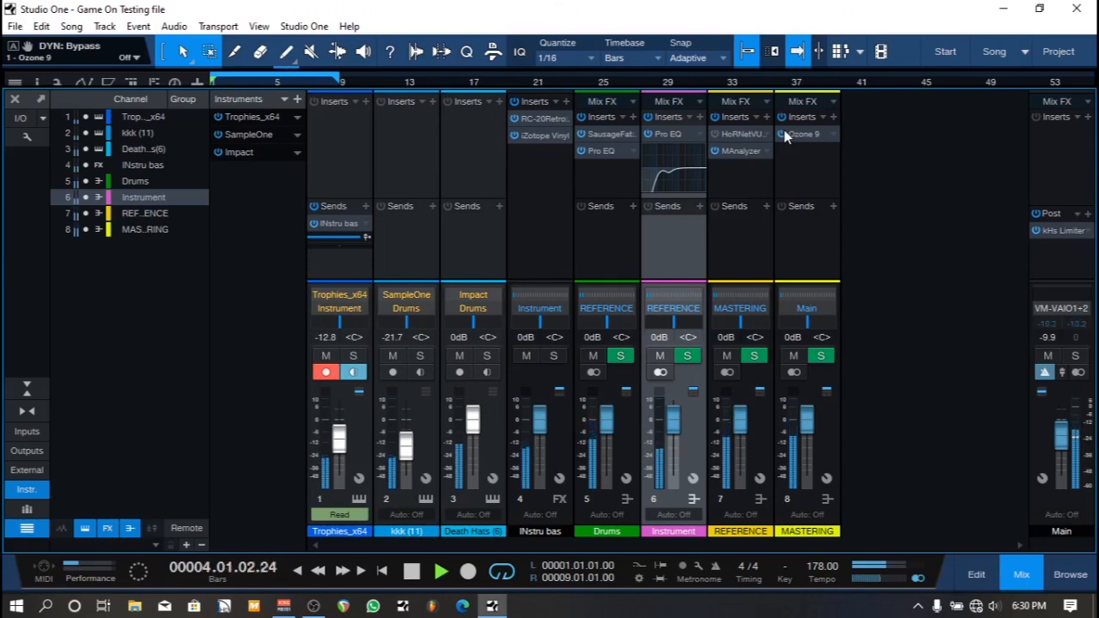
pyautogui.press('space')
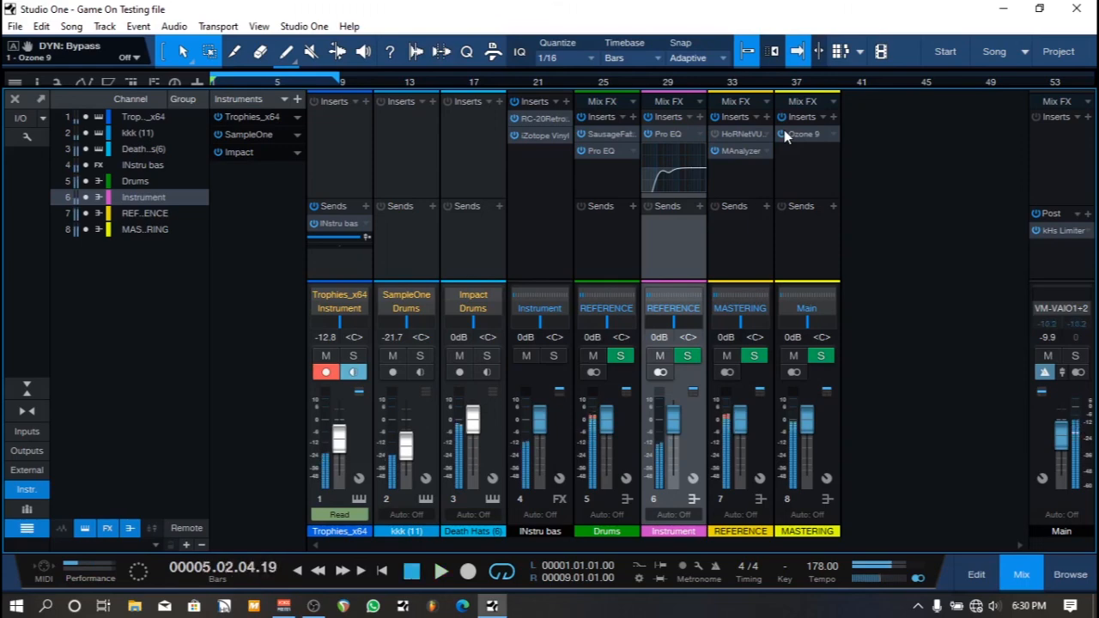